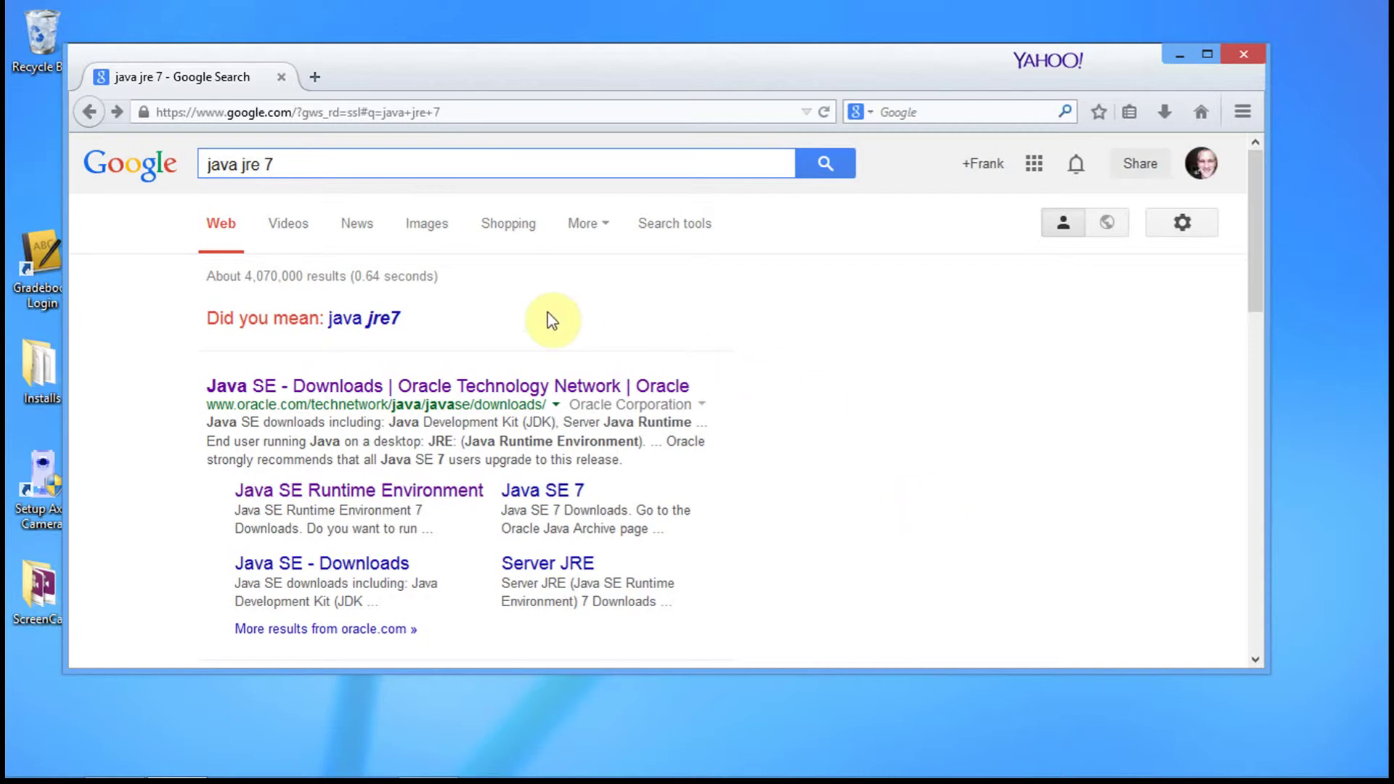
From the 'java jre 7' Google results, open Oracle's Java SE 7 sitelink.
drag(363, 162, 177, 162)
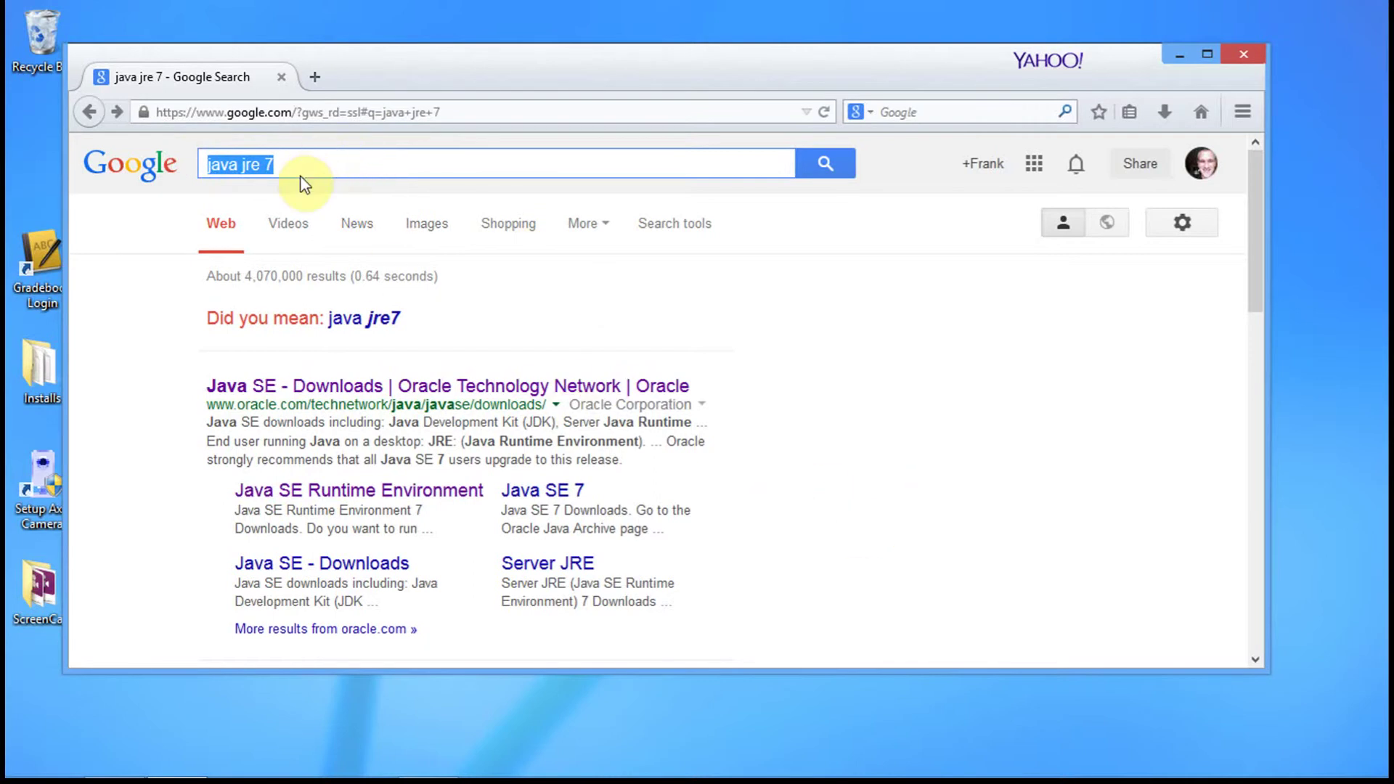
drag(439, 91, 490, 111)
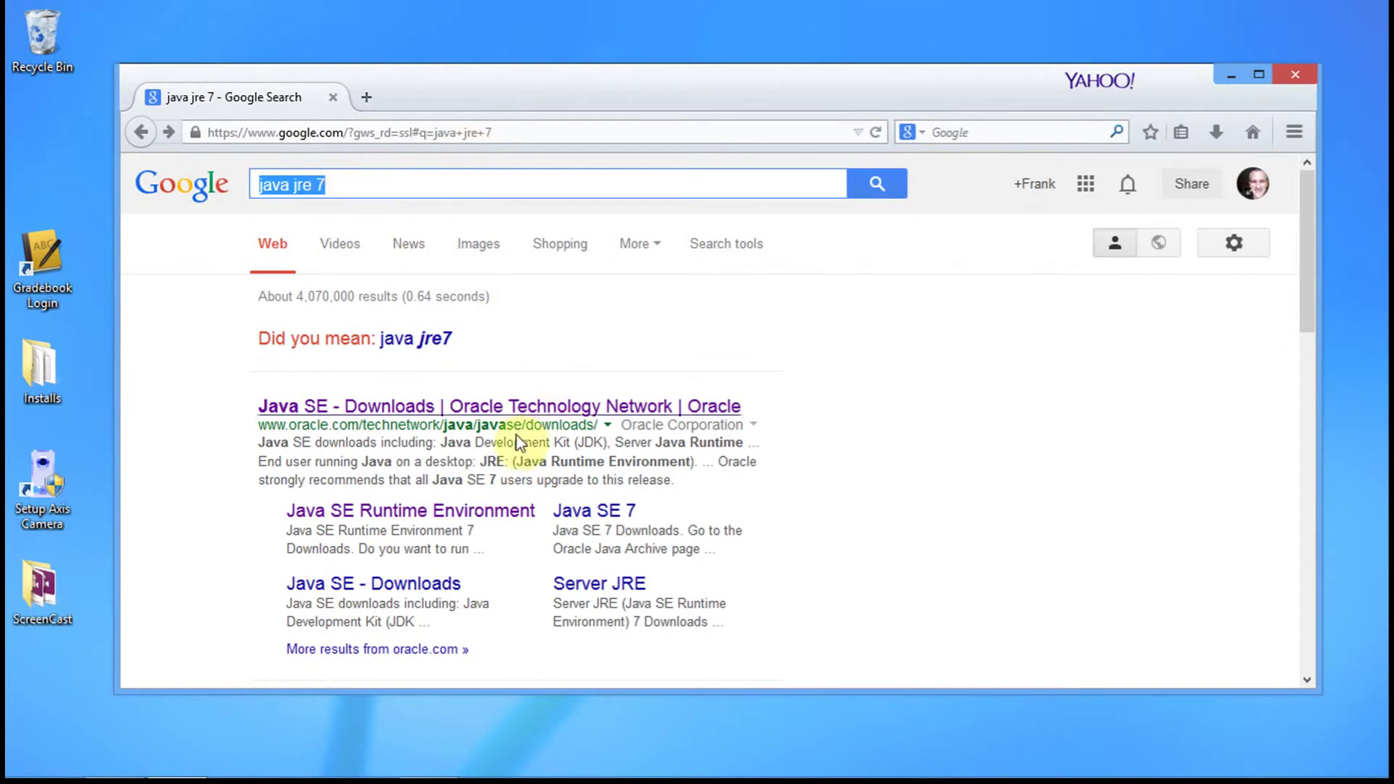
drag(353, 182, 238, 180)
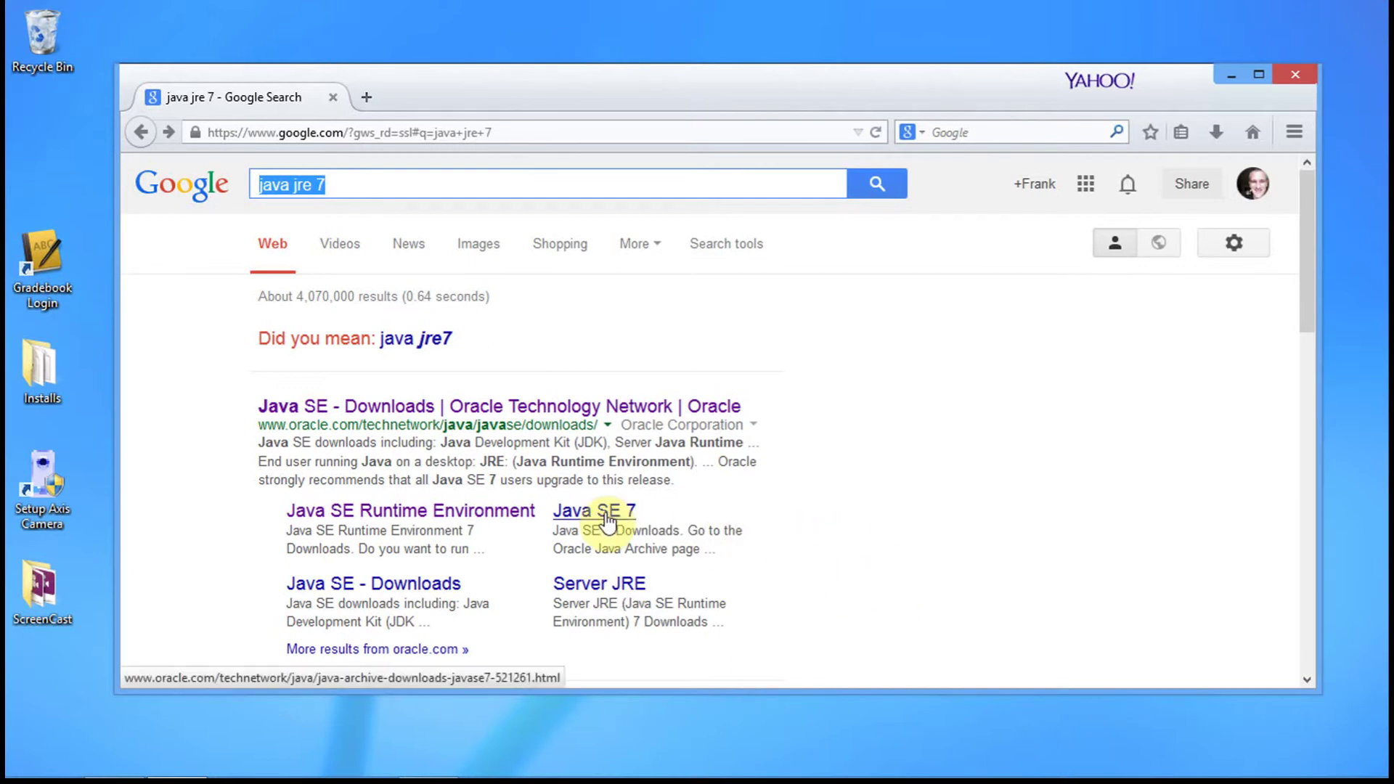
click(900, 555)
click(355, 180)
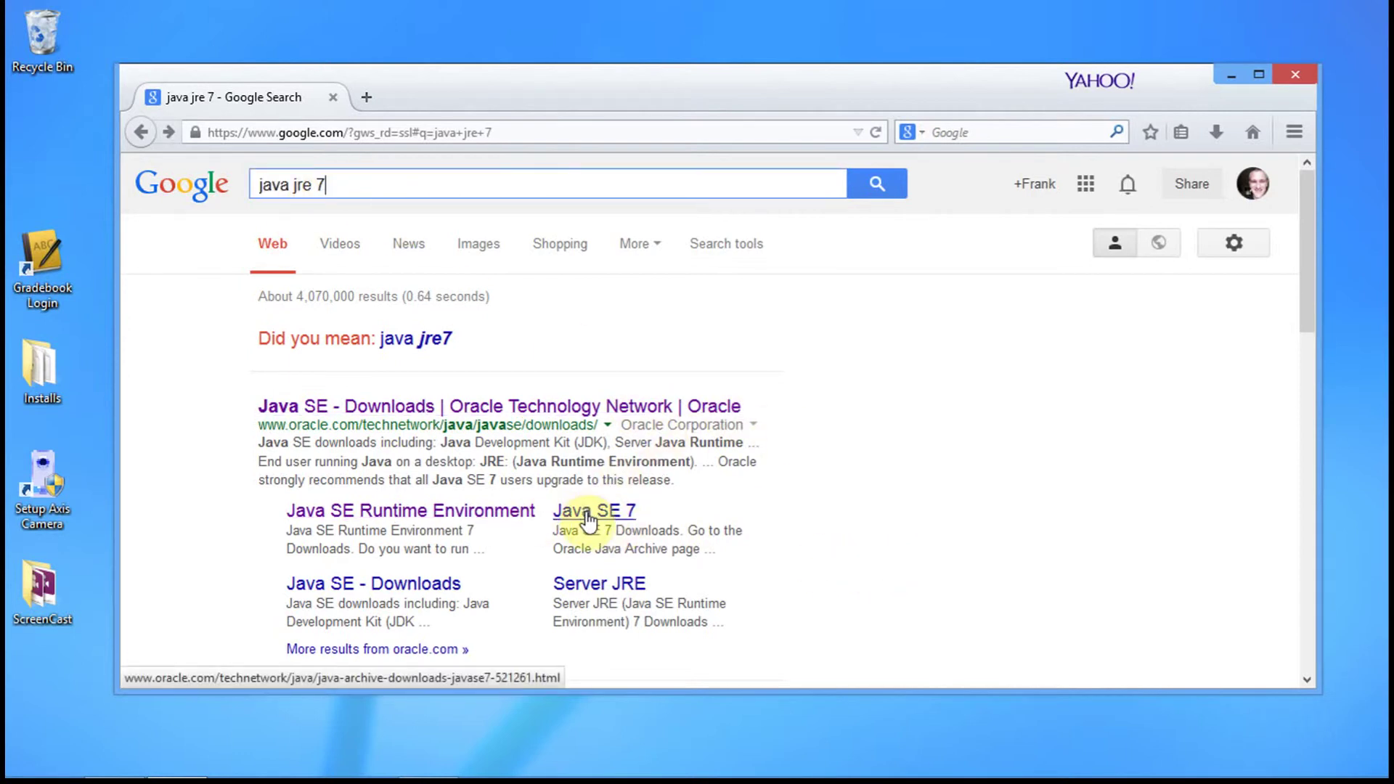
click(613, 517)
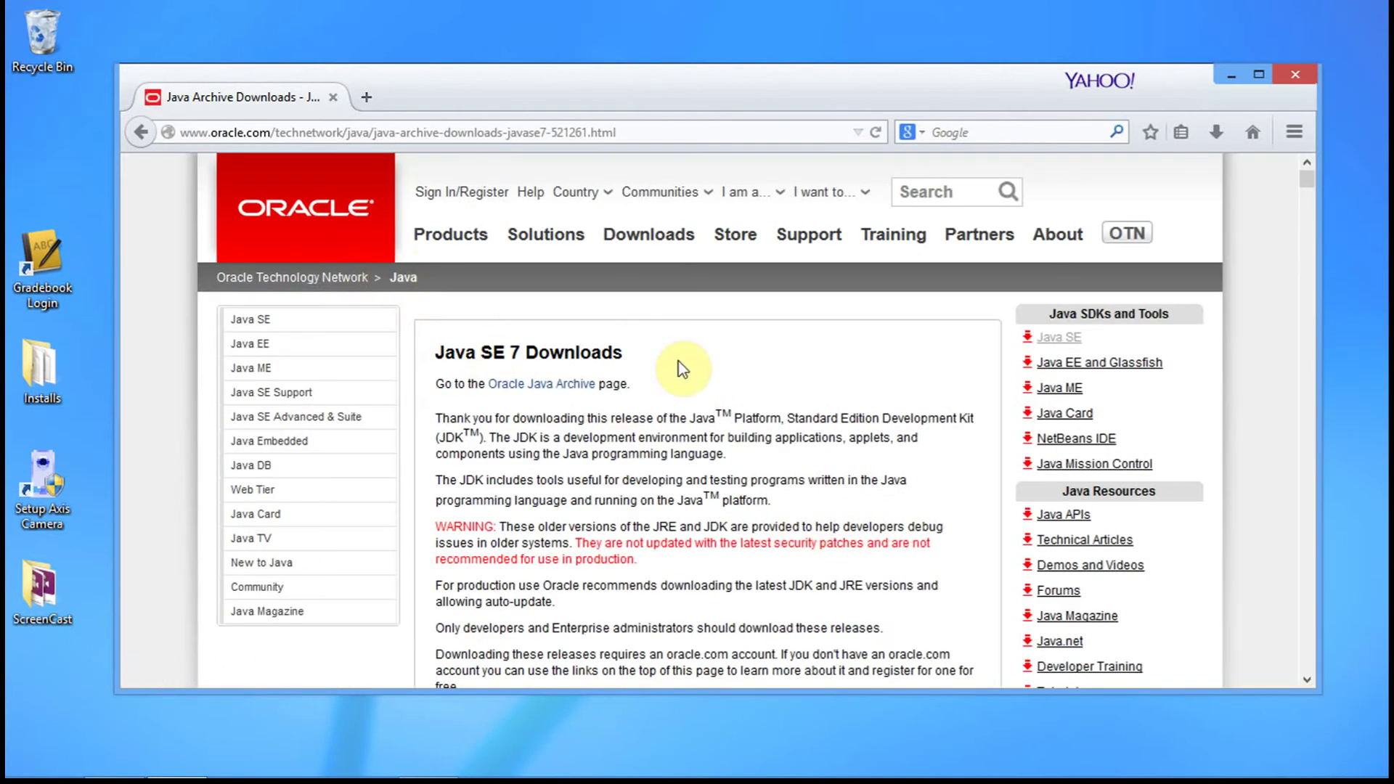
Scroll down to the 7u65 entries and highlight the JDK, JRE and Server JRE links.
scroll(677, 361, down, 3)
scroll(678, 360, down, 4)
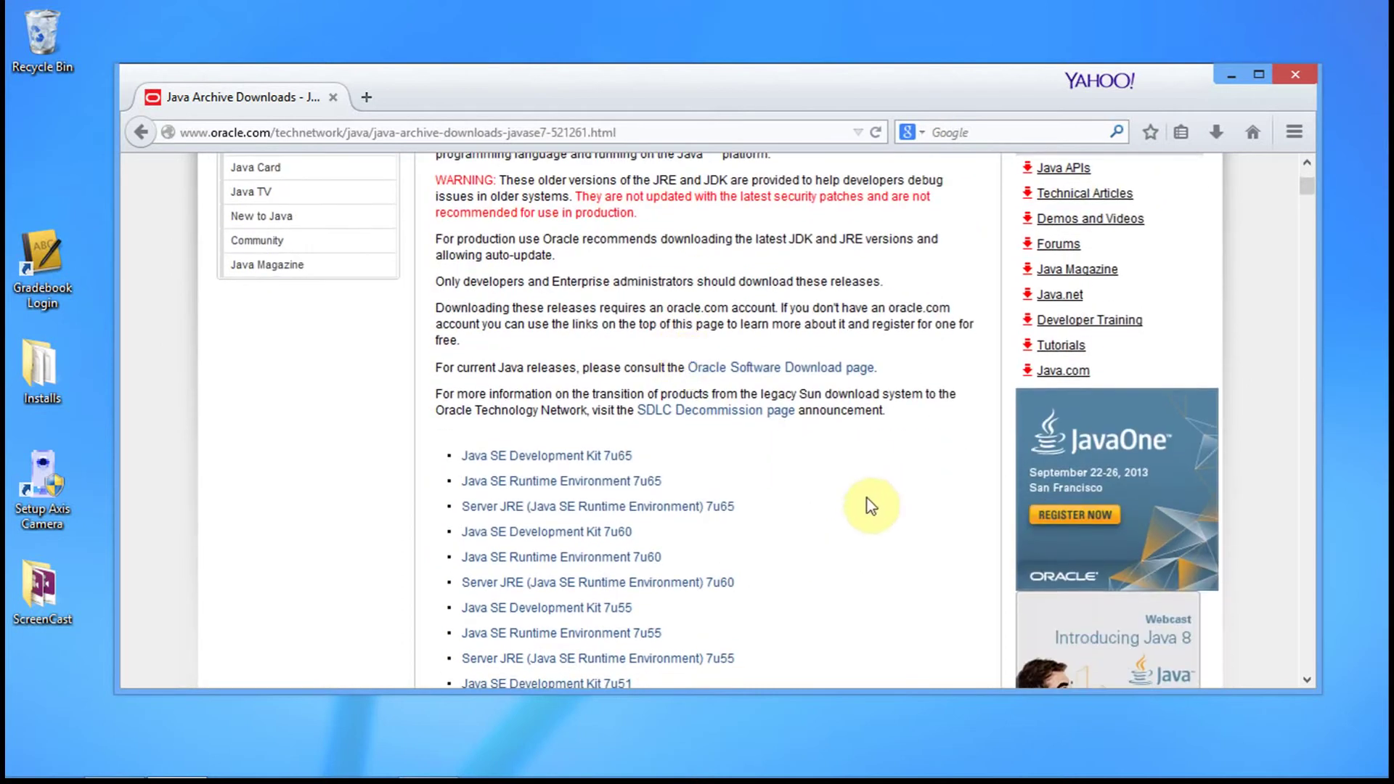
scroll(866, 498, down, 1)
scroll(866, 503, down, 2)
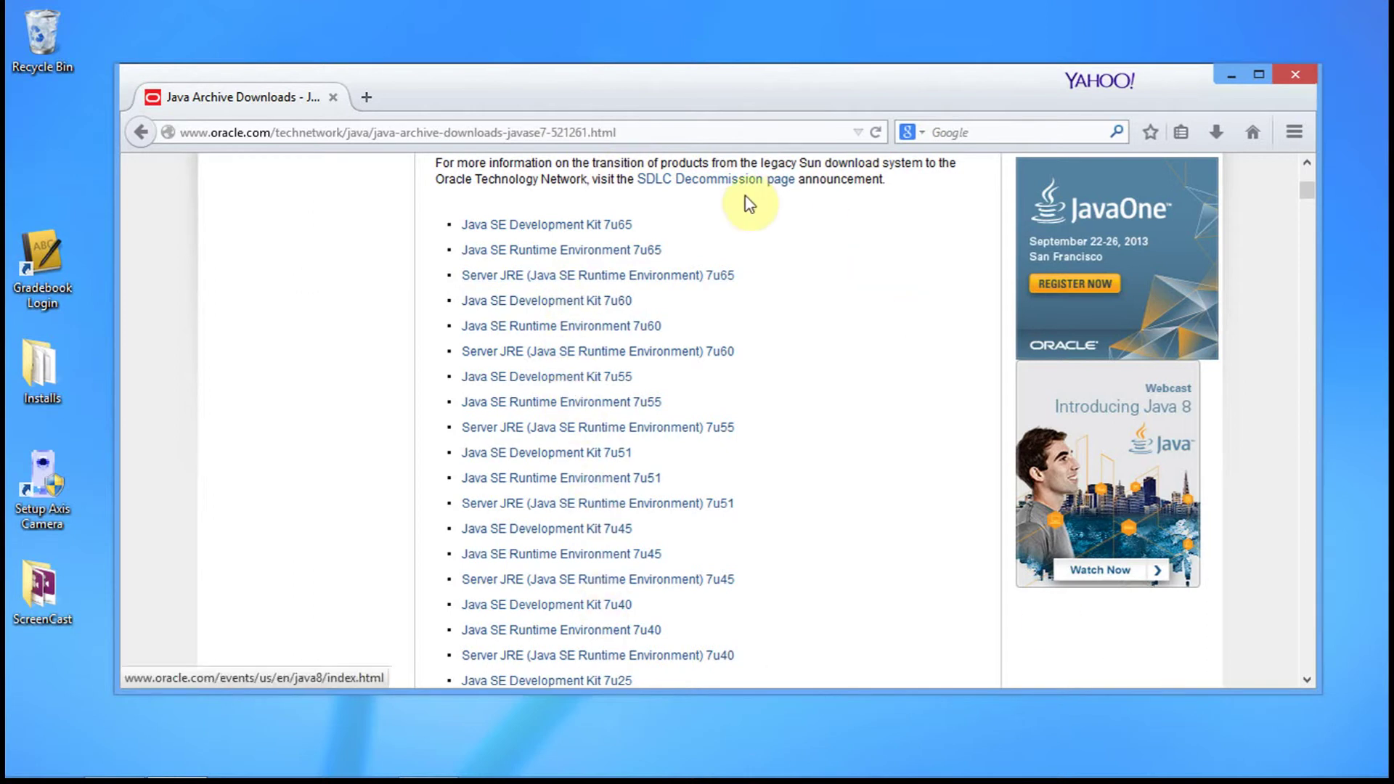
drag(738, 251, 442, 224)
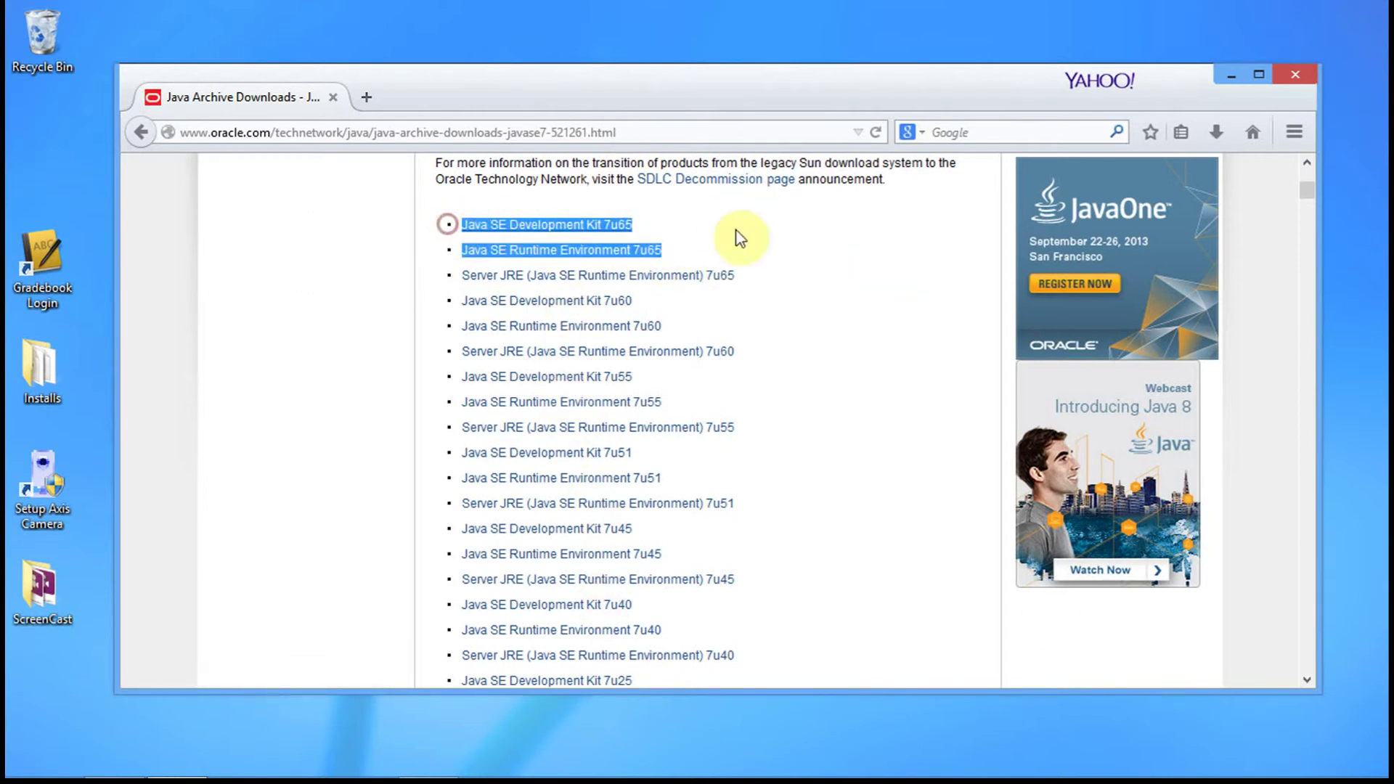
click(780, 252)
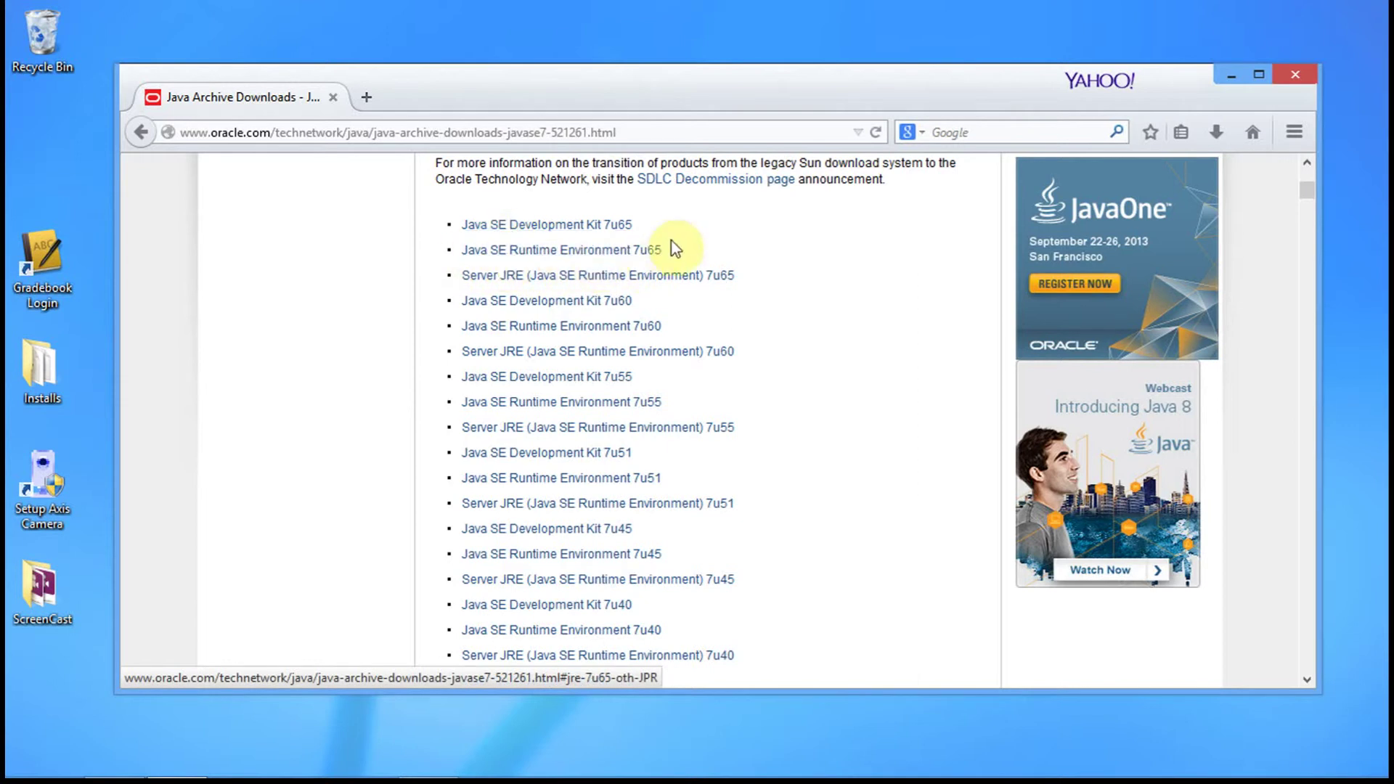
drag(809, 280, 450, 224)
click(752, 240)
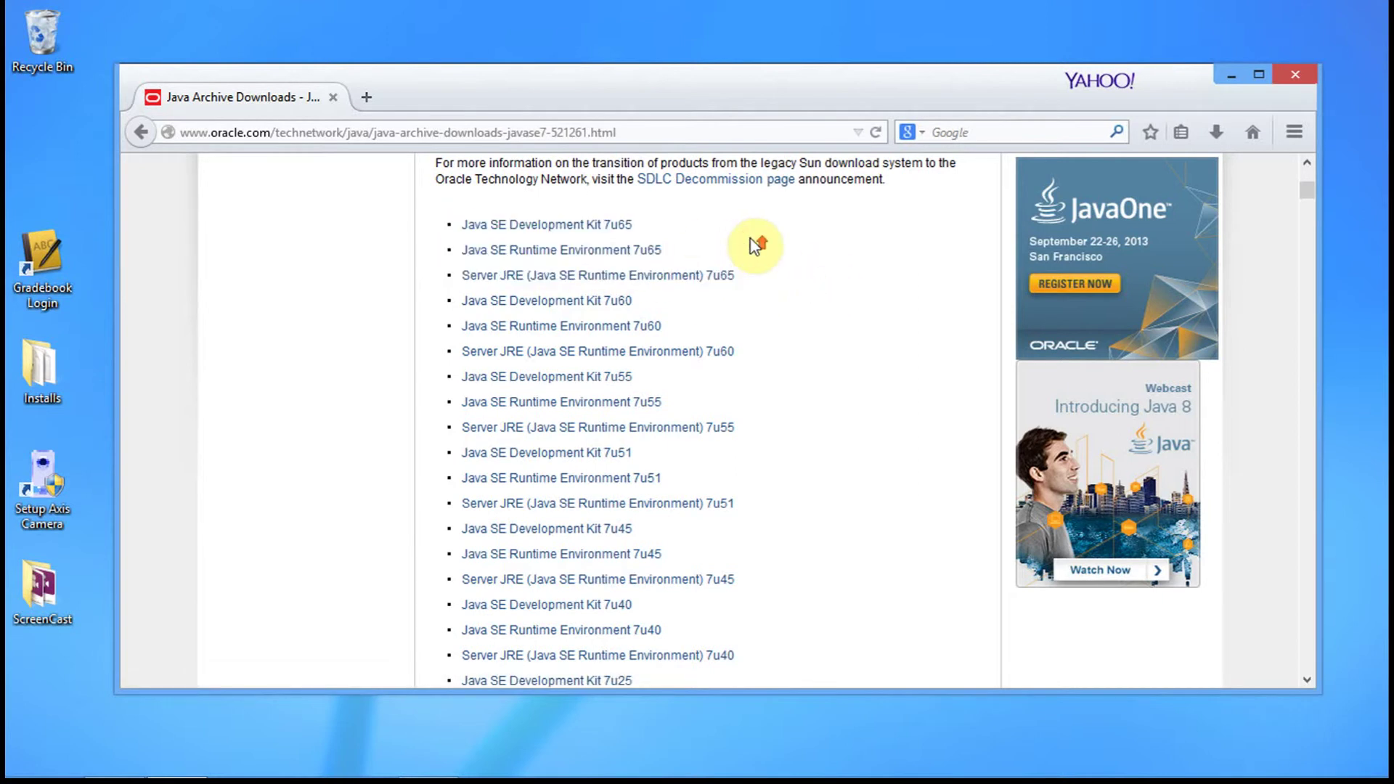
scroll(752, 241, up, 3)
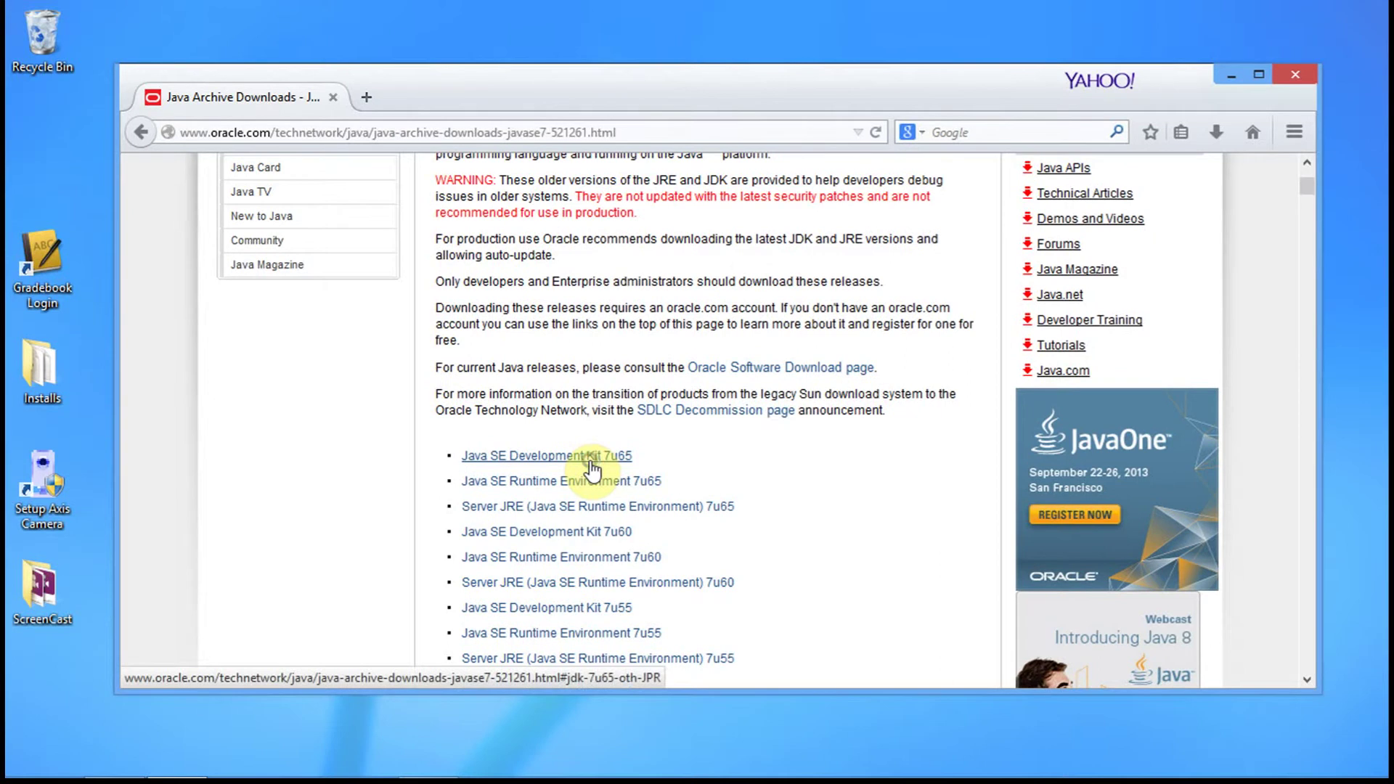
Open the JDK 7u65 and JRE 7u65 links in new tabs and view the JDK 7u65 tab.
right_click(592, 468)
click(678, 476)
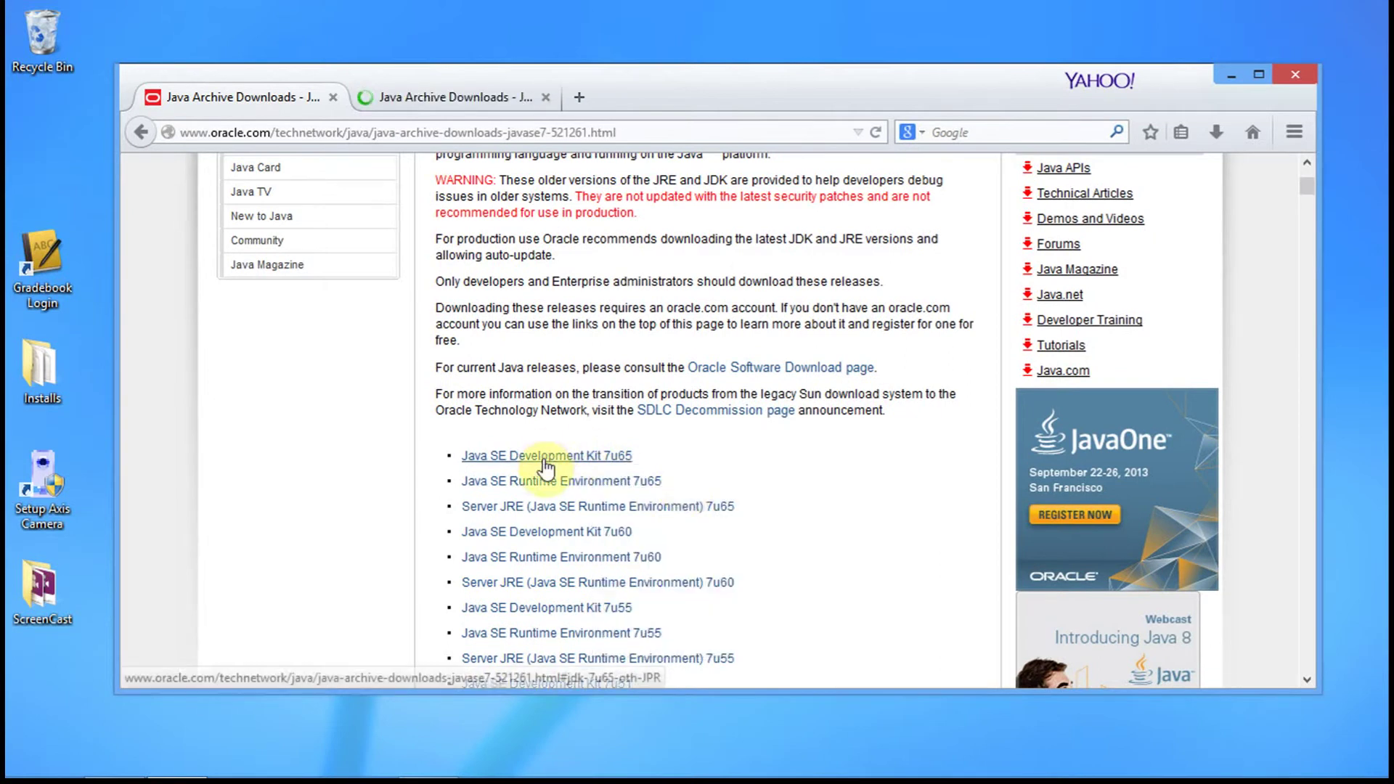
right_click(598, 482)
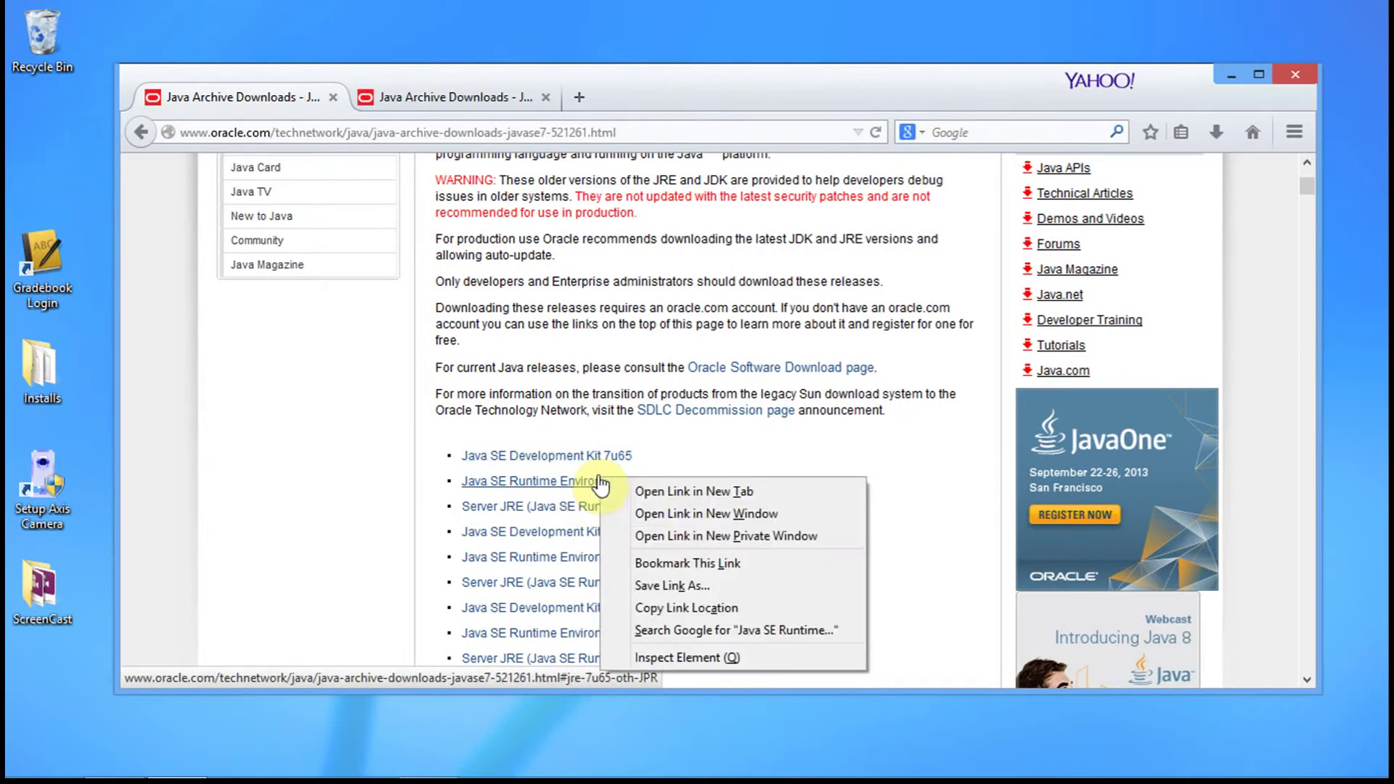
click(673, 492)
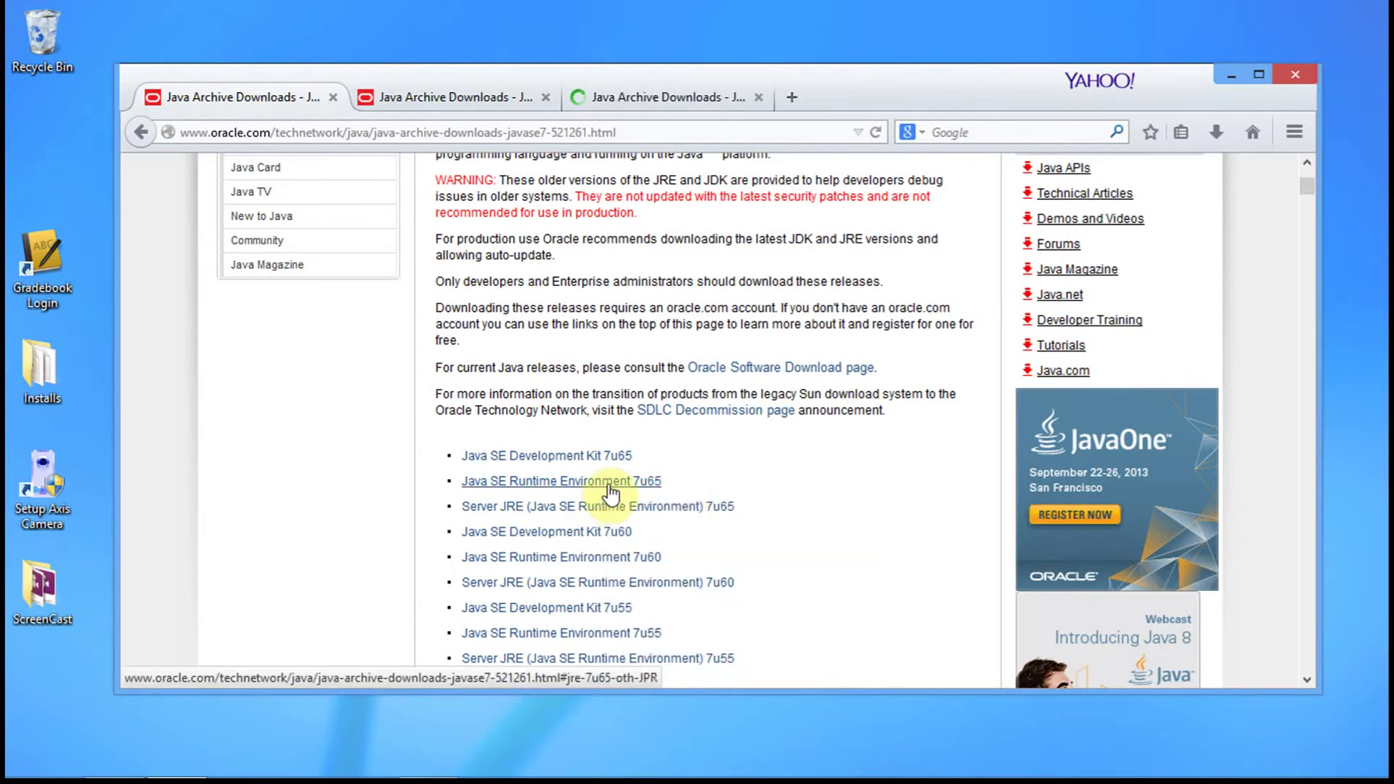
click(485, 102)
click(1101, 426)
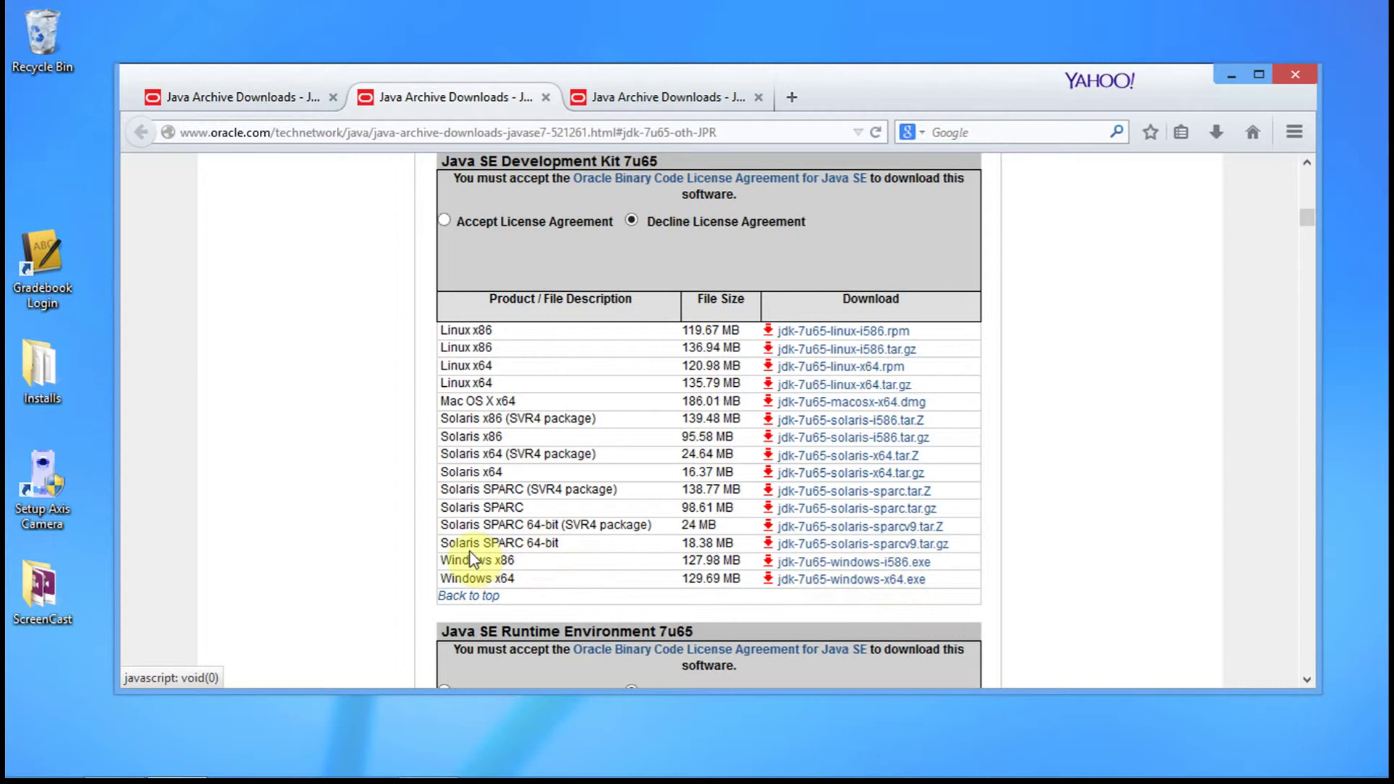
Locate the Windows x86 JDK row and dismiss the license warning on the first download attempt.
drag(532, 560, 449, 561)
click(1016, 568)
drag(553, 565, 479, 568)
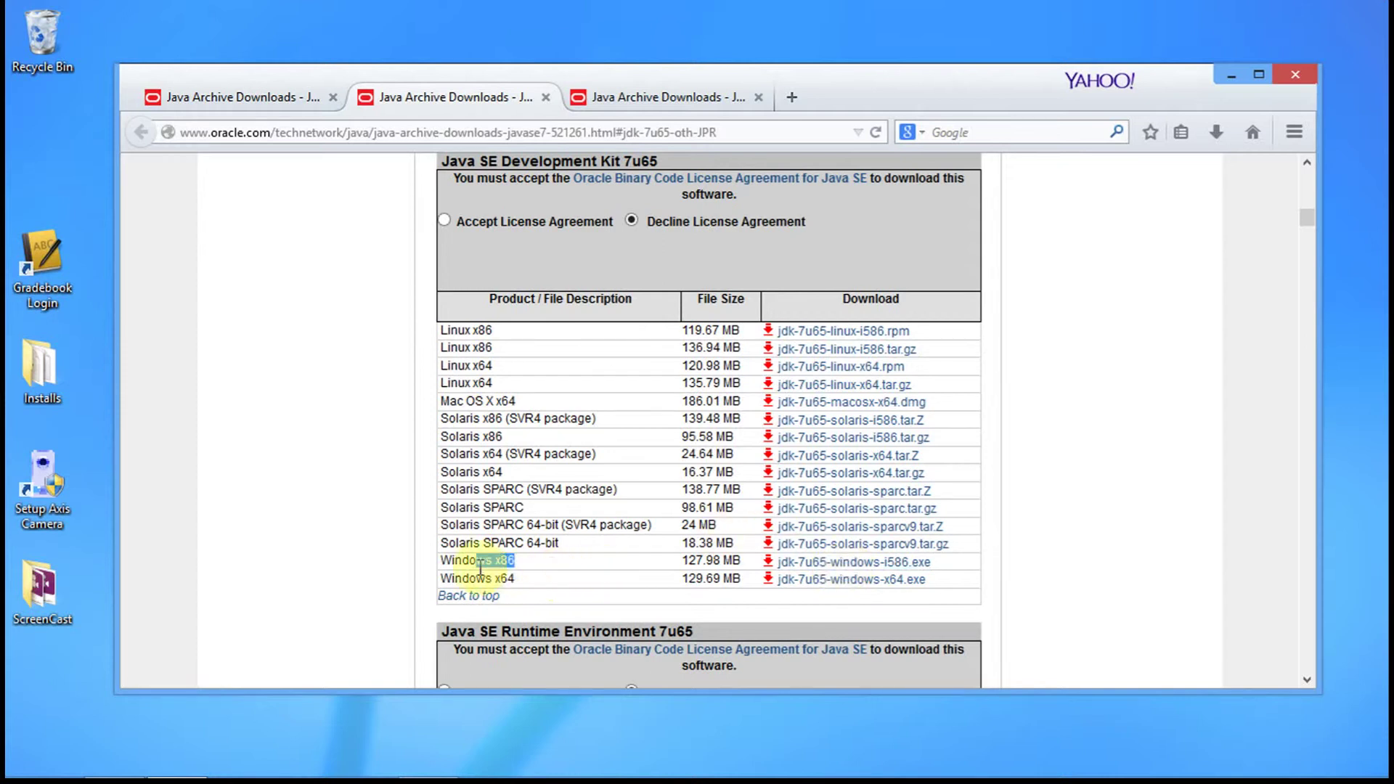
click(854, 569)
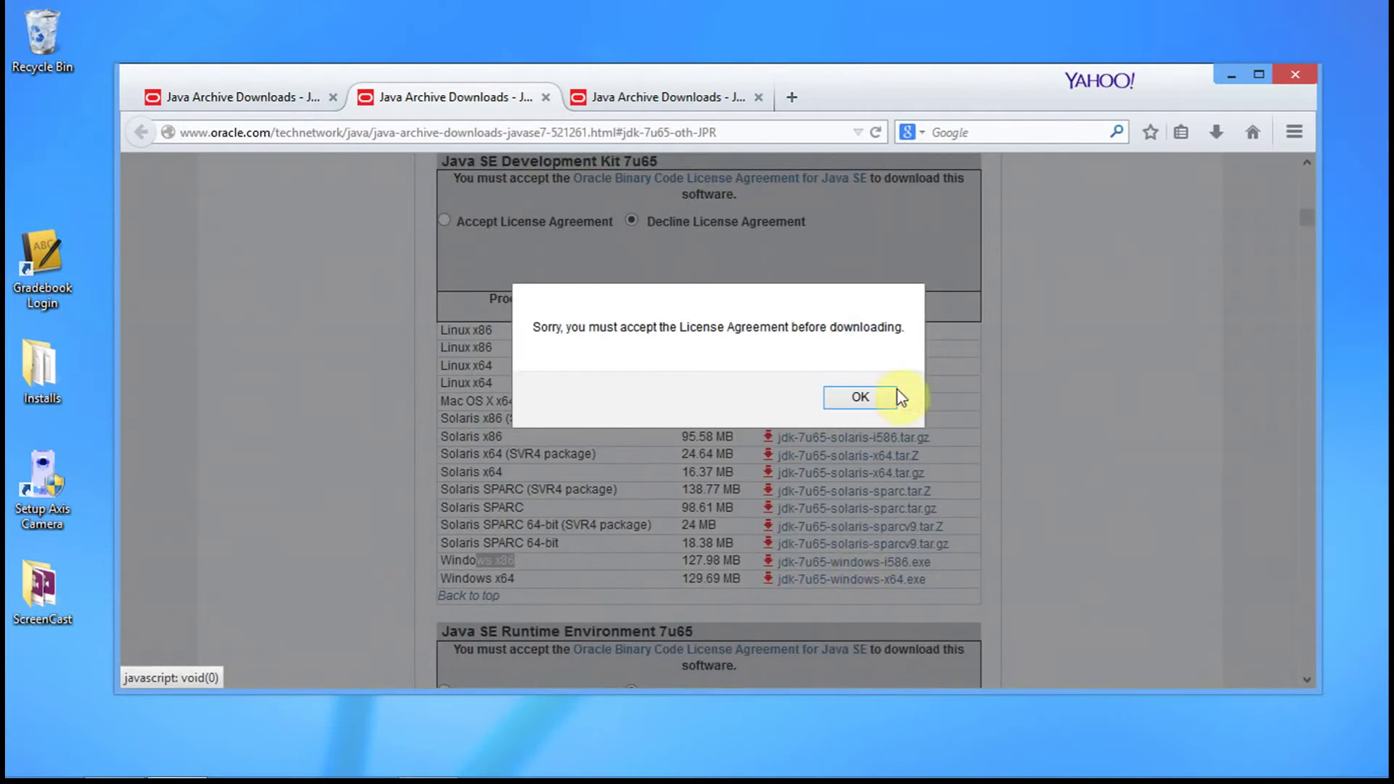
click(878, 403)
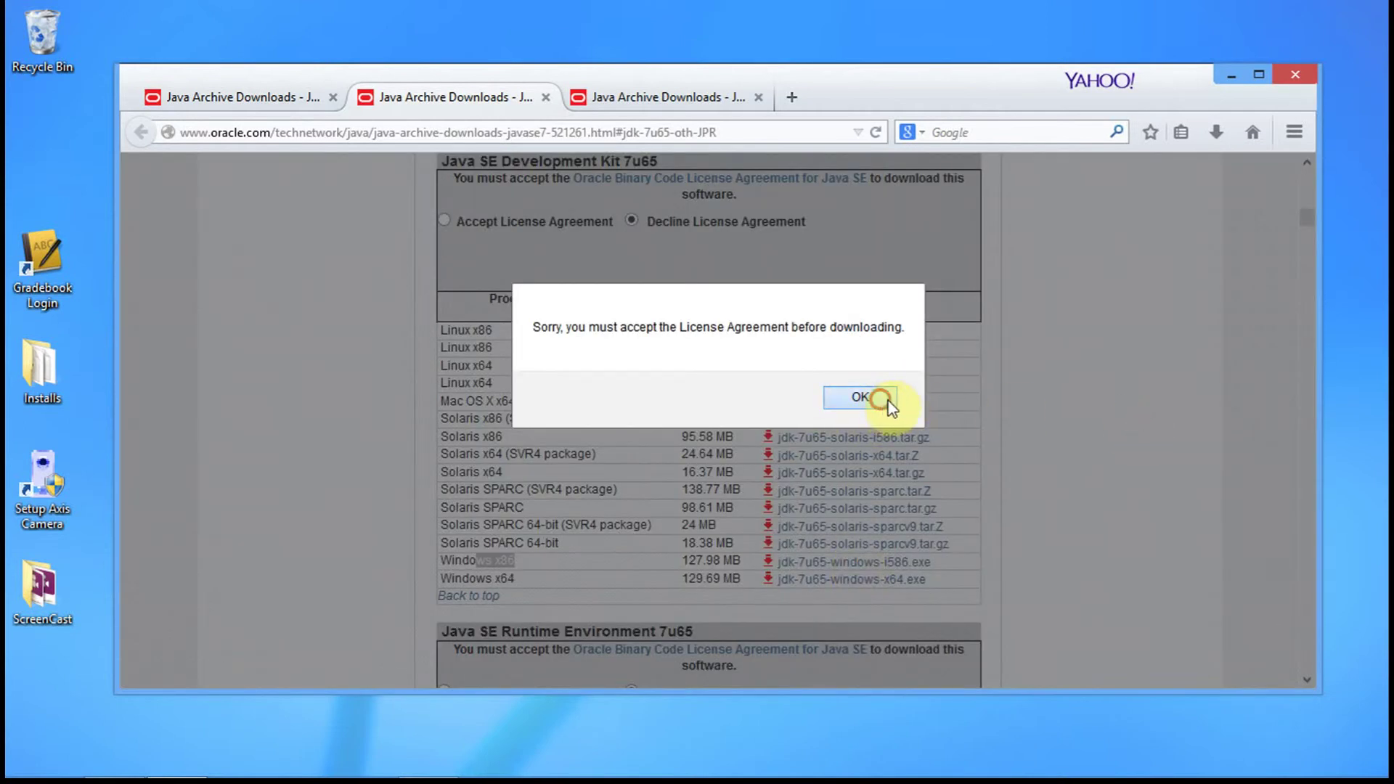
Accept the JDK license and save jdk-7u65-windows-i586.exe.
click(444, 221)
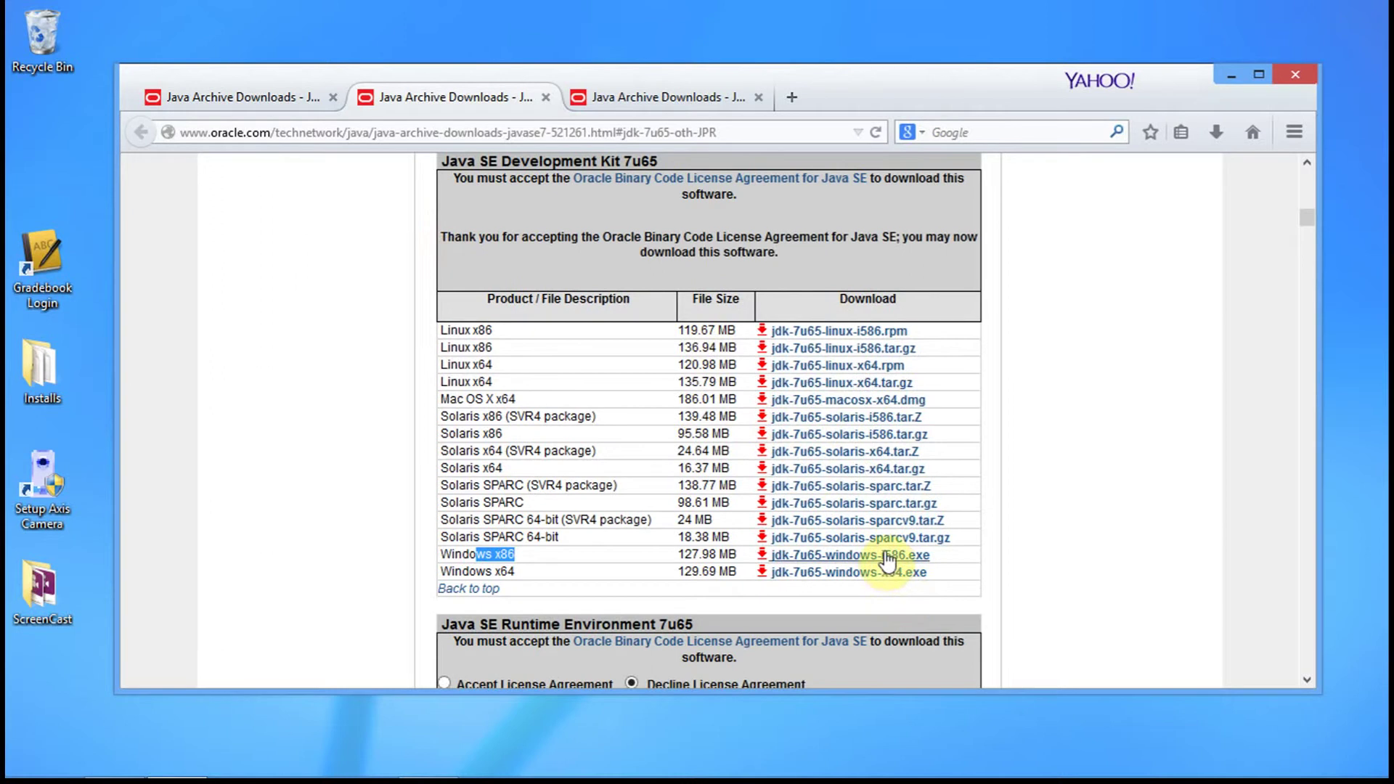
click(887, 557)
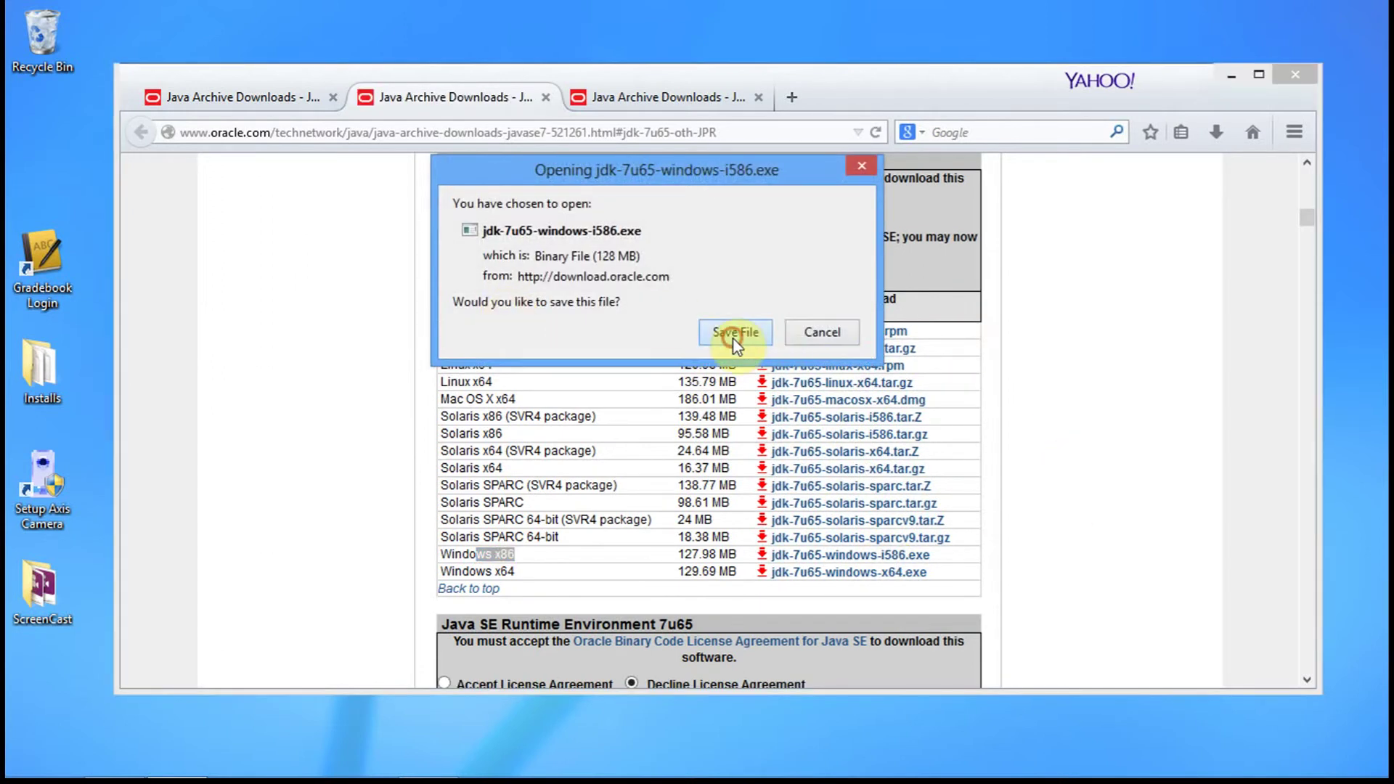
click(733, 333)
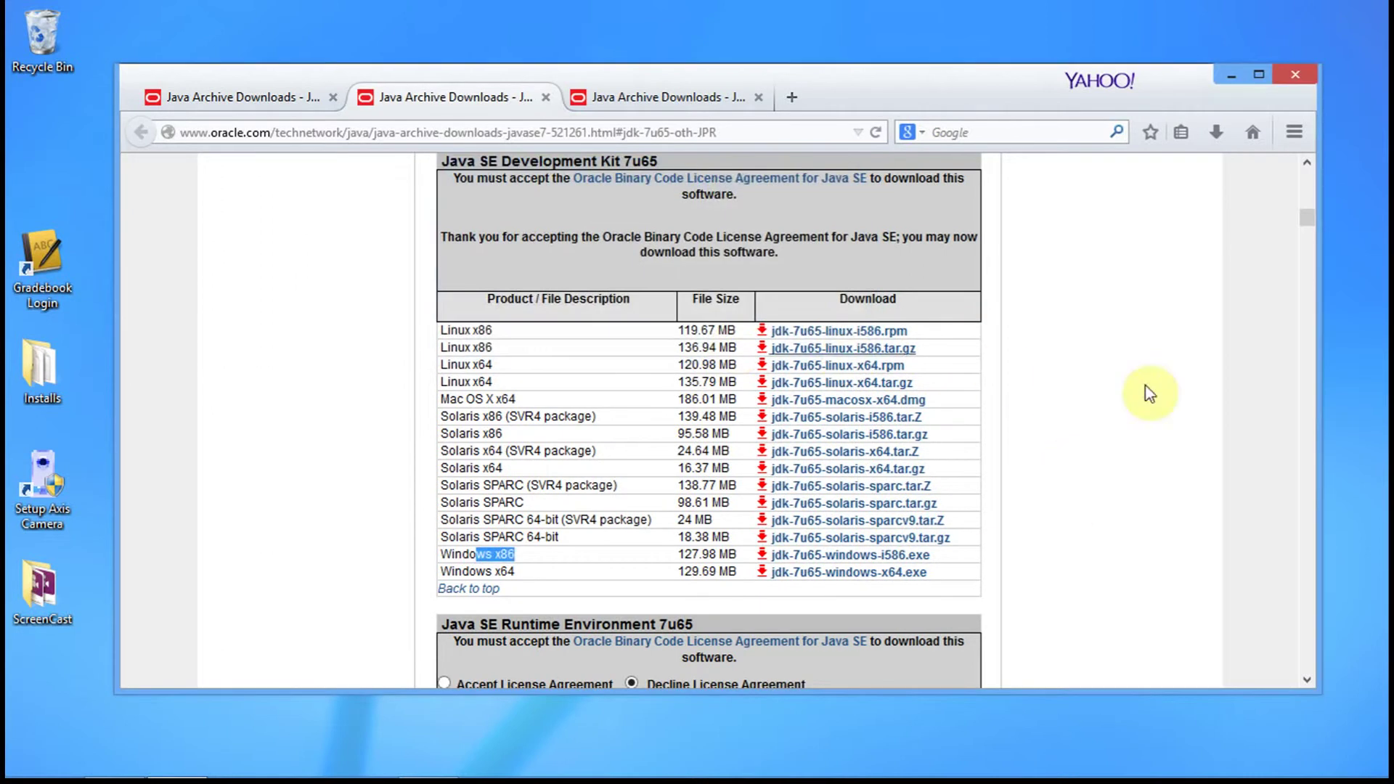
click(666, 107)
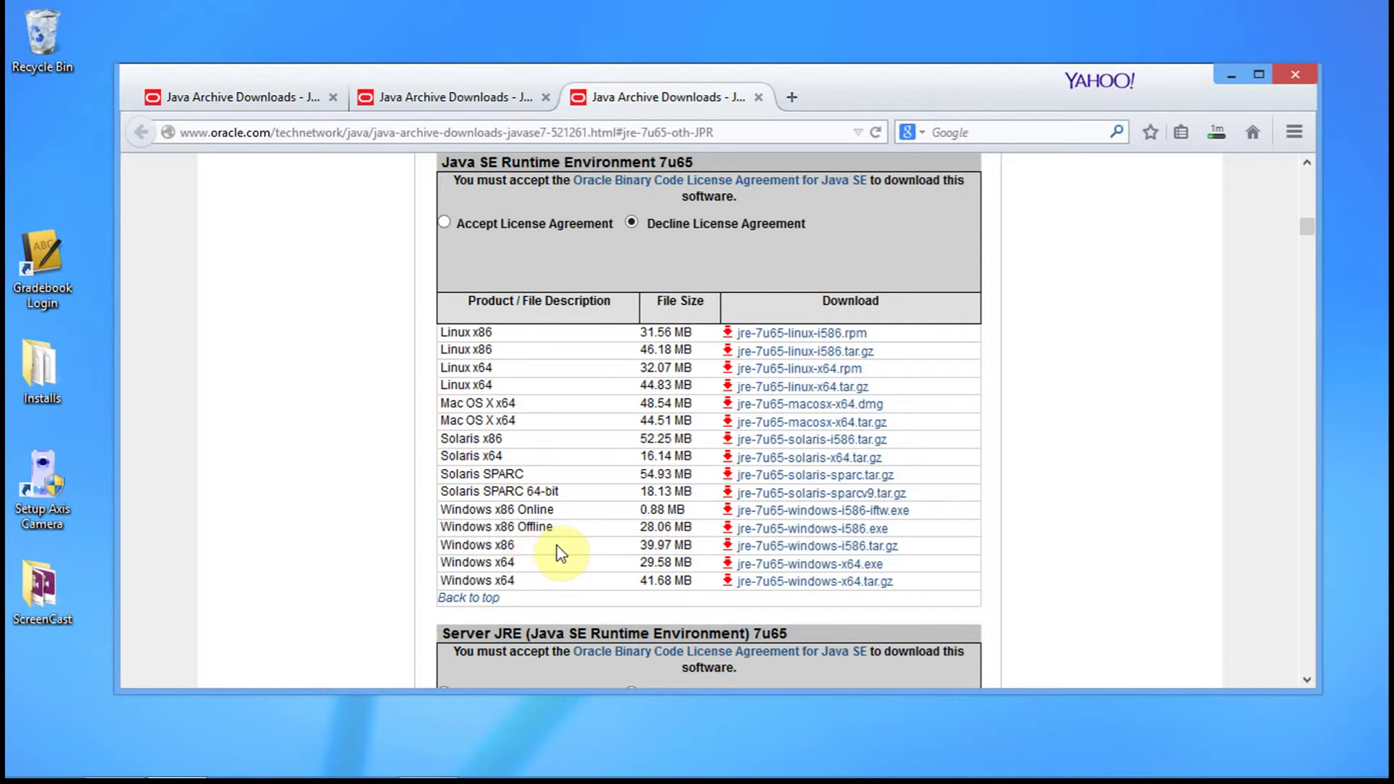
Pick the Windows x86 Offline JRE row, dismiss the warning, and accept the license agreement.
drag(436, 546, 518, 553)
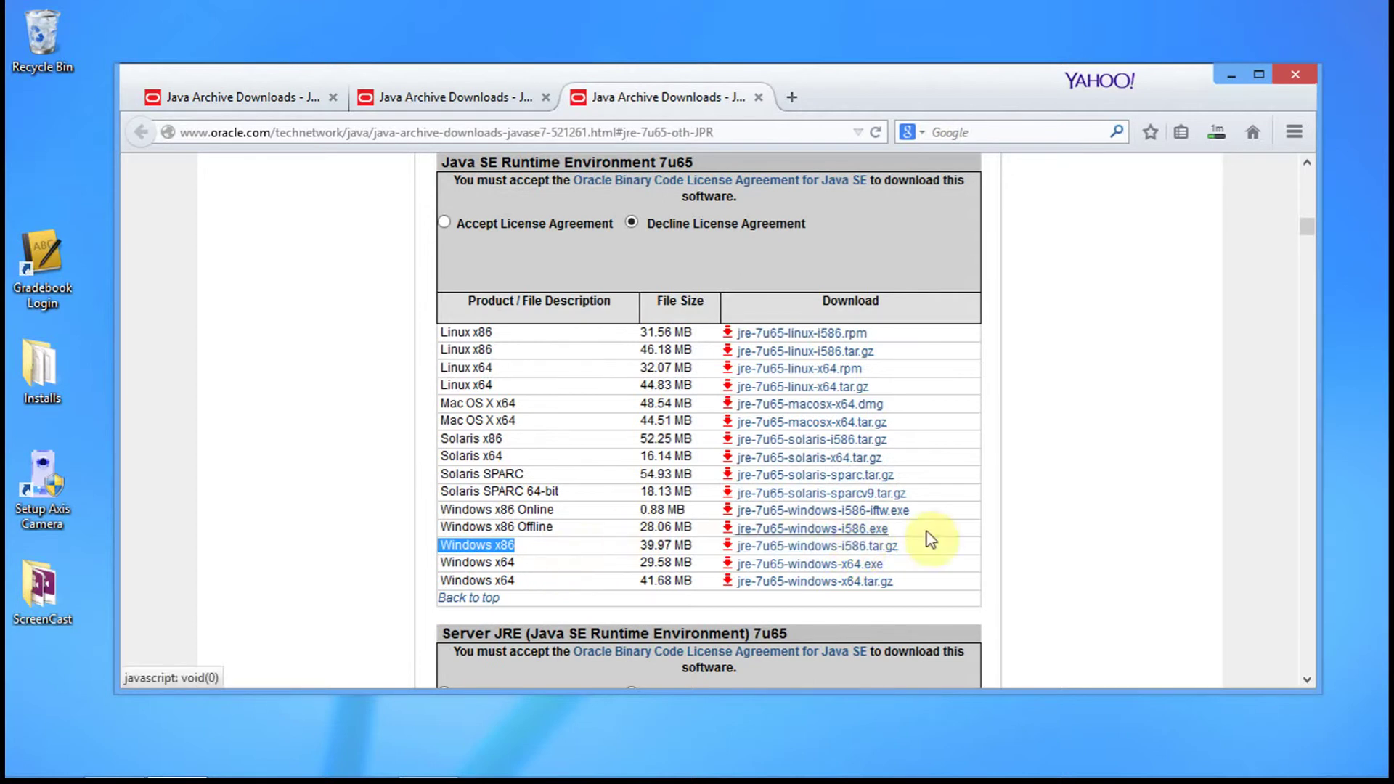
click(445, 526)
drag(445, 527, 561, 537)
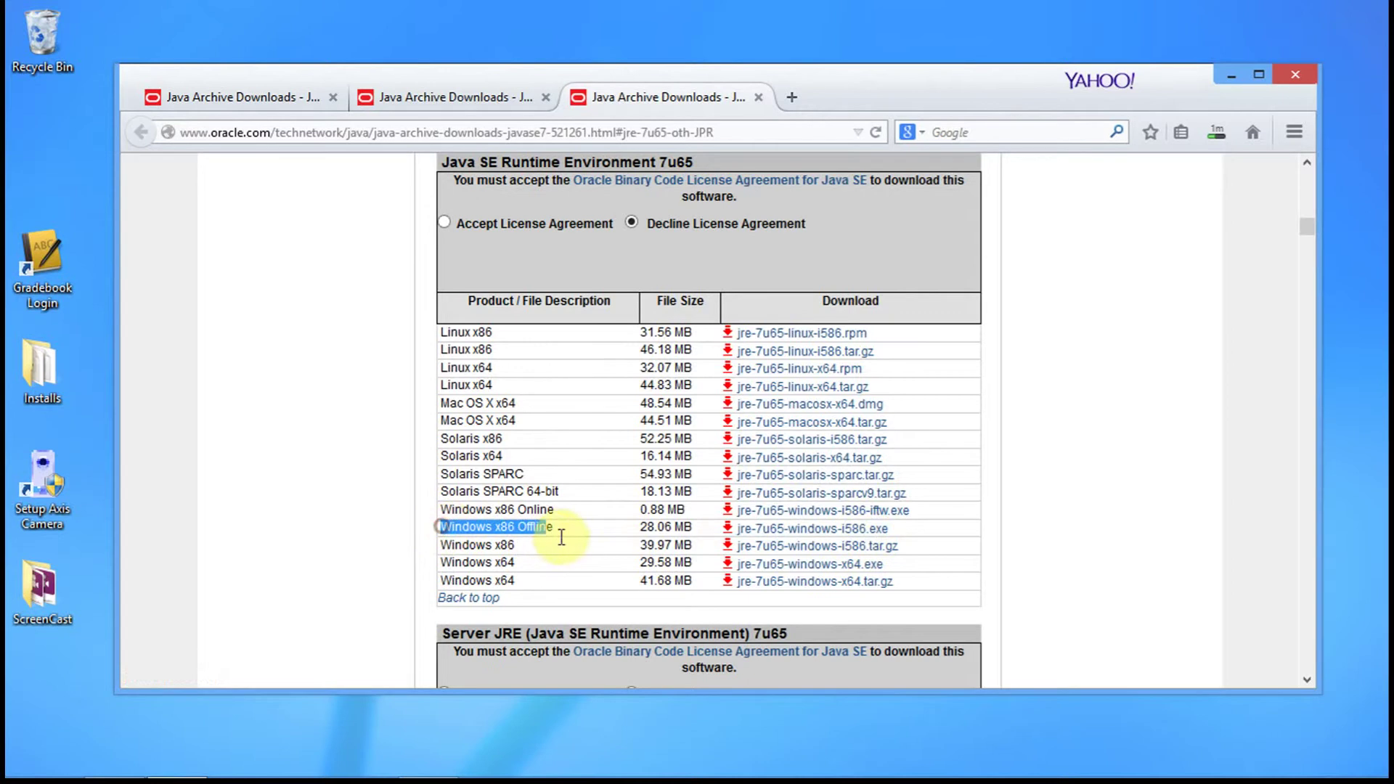
click(818, 531)
click(865, 400)
click(447, 225)
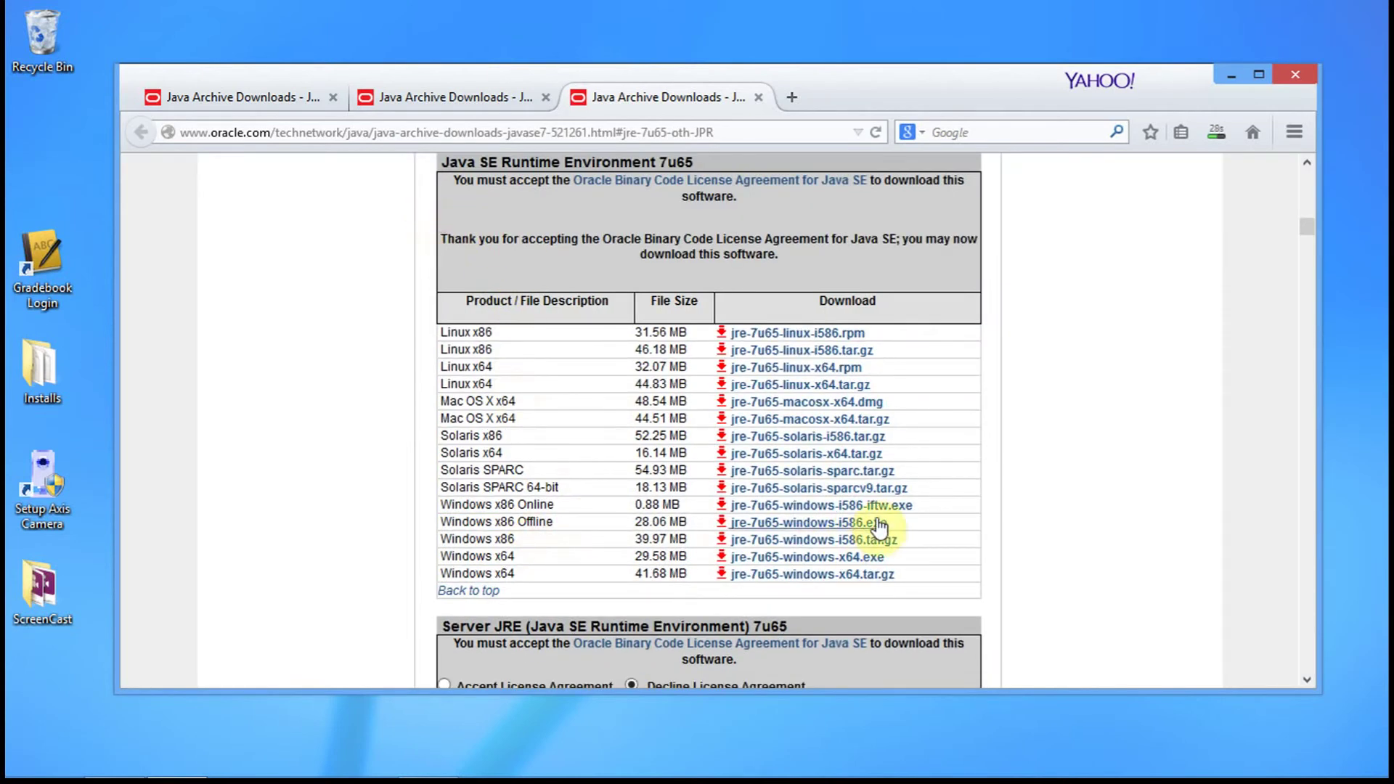
Save jre-7u65-windows-i586.exe and check its progress in the Downloads panel.
mouse_move(908, 525)
mouse_down()
mouse_move(691, 539)
mouse_move(900, 538)
mouse_up()
click(908, 540)
click(908, 521)
click(903, 526)
drag(903, 525, 741, 532)
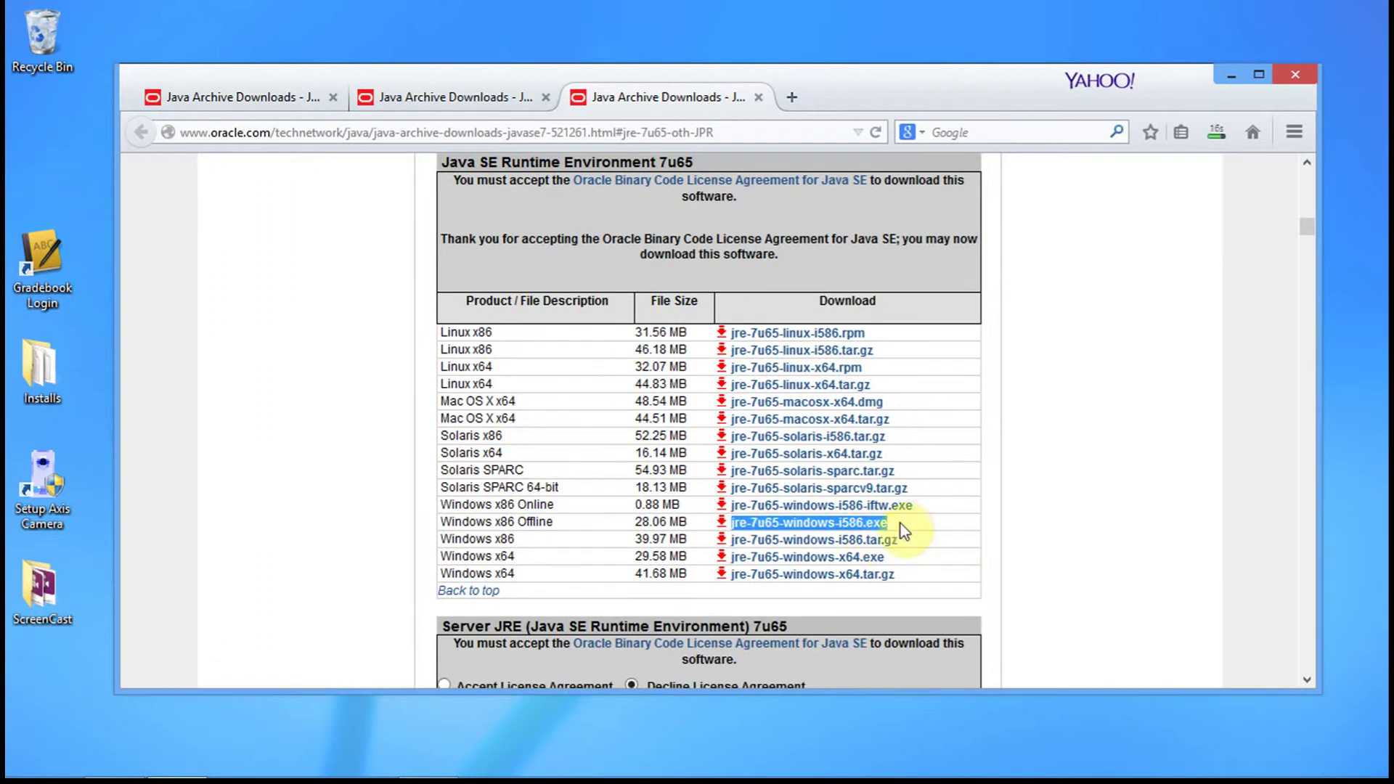
click(993, 530)
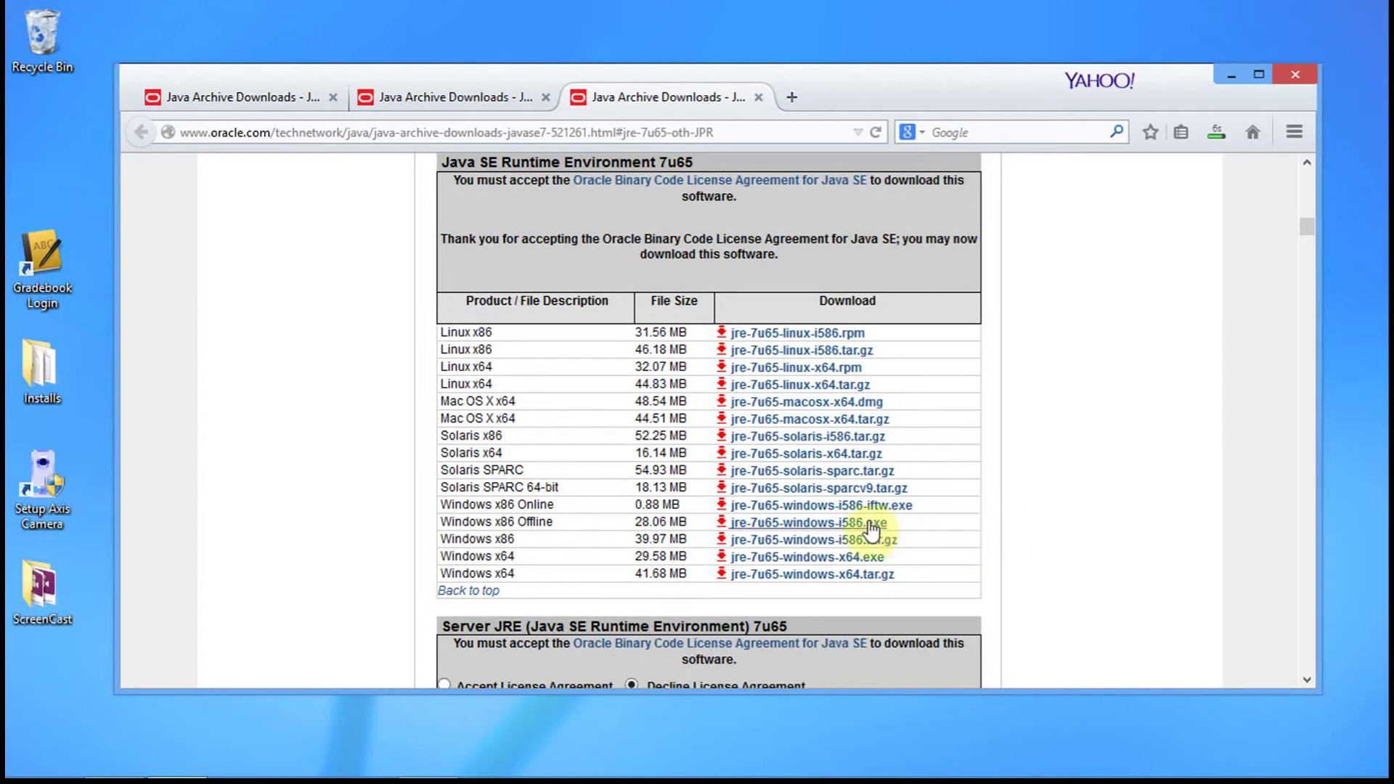
click(861, 523)
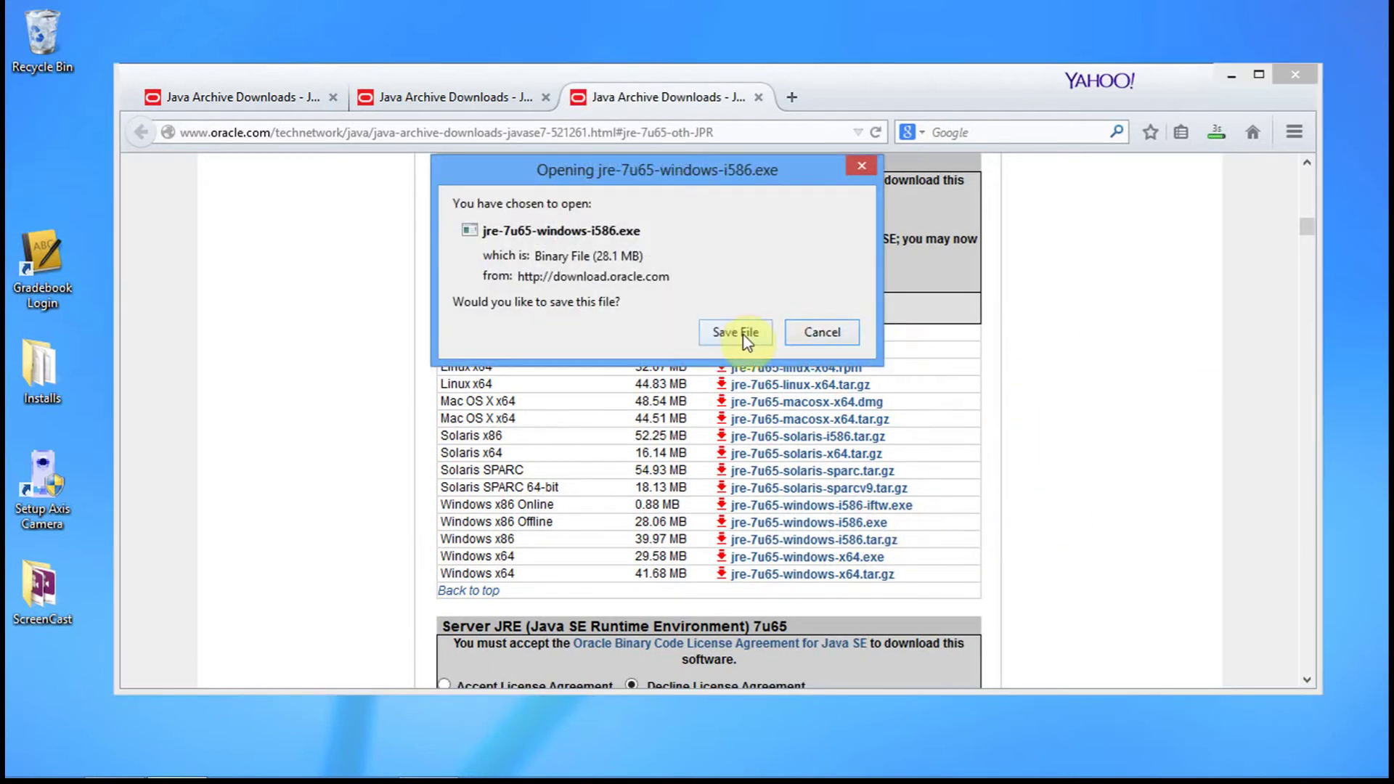
click(740, 334)
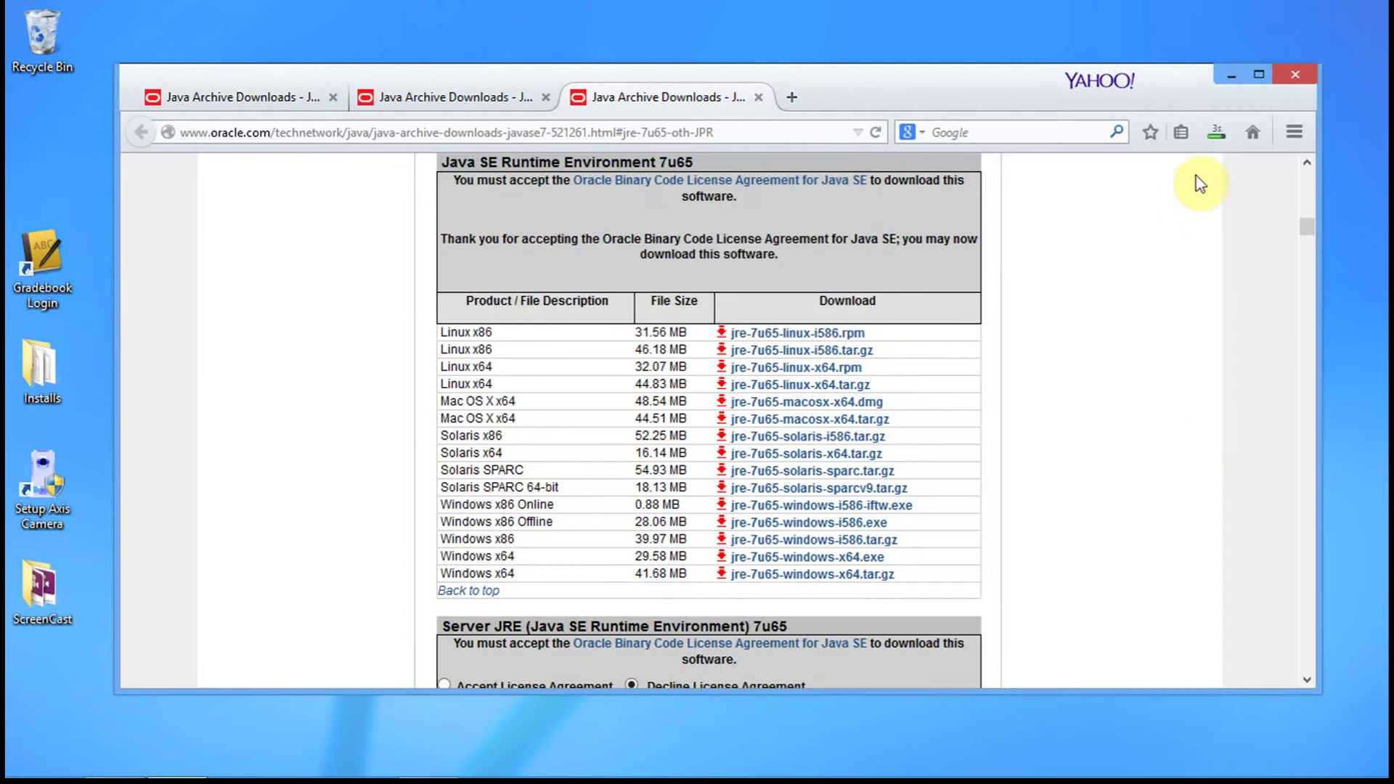
click(1217, 134)
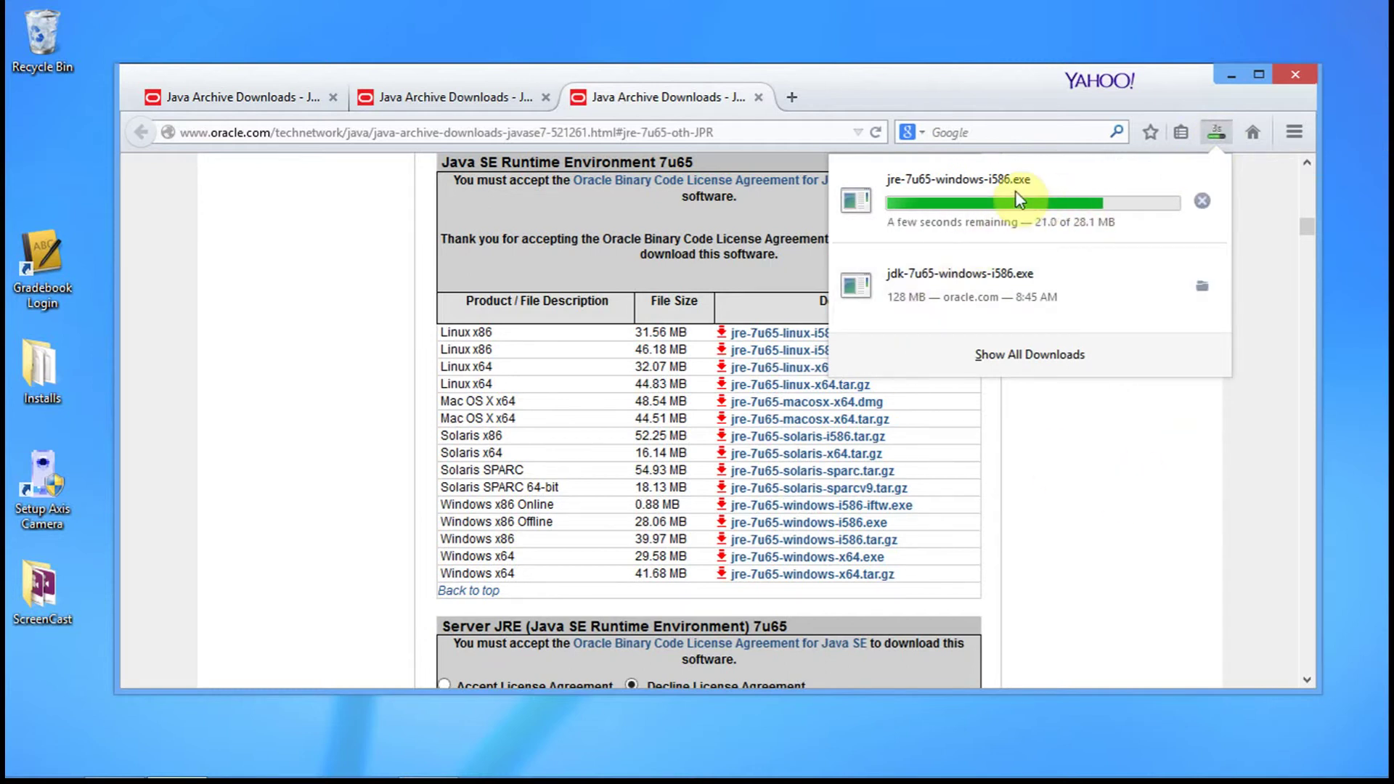
click(792, 96)
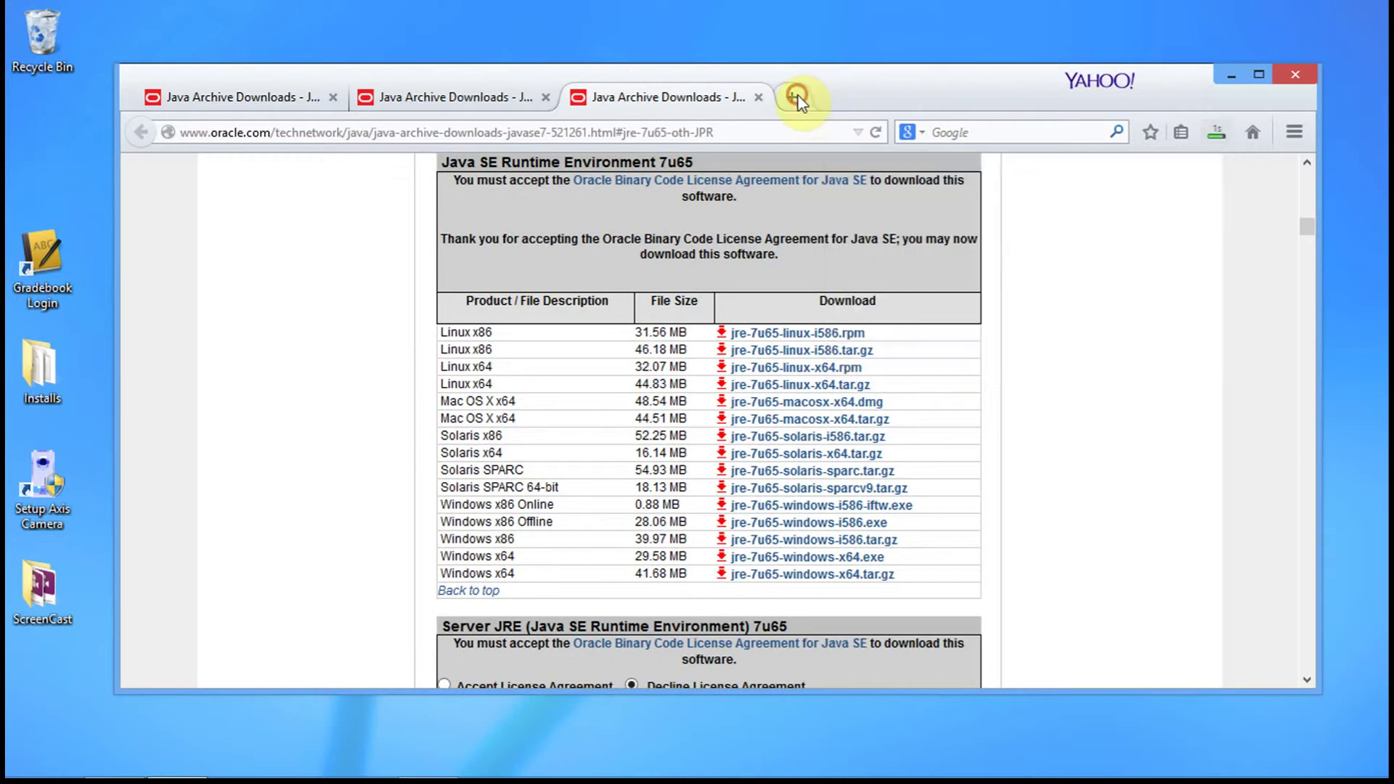
Search Google for 'eclipse' in the new tab and open the Eclipse Downloads result.
click(998, 132)
text(ec)
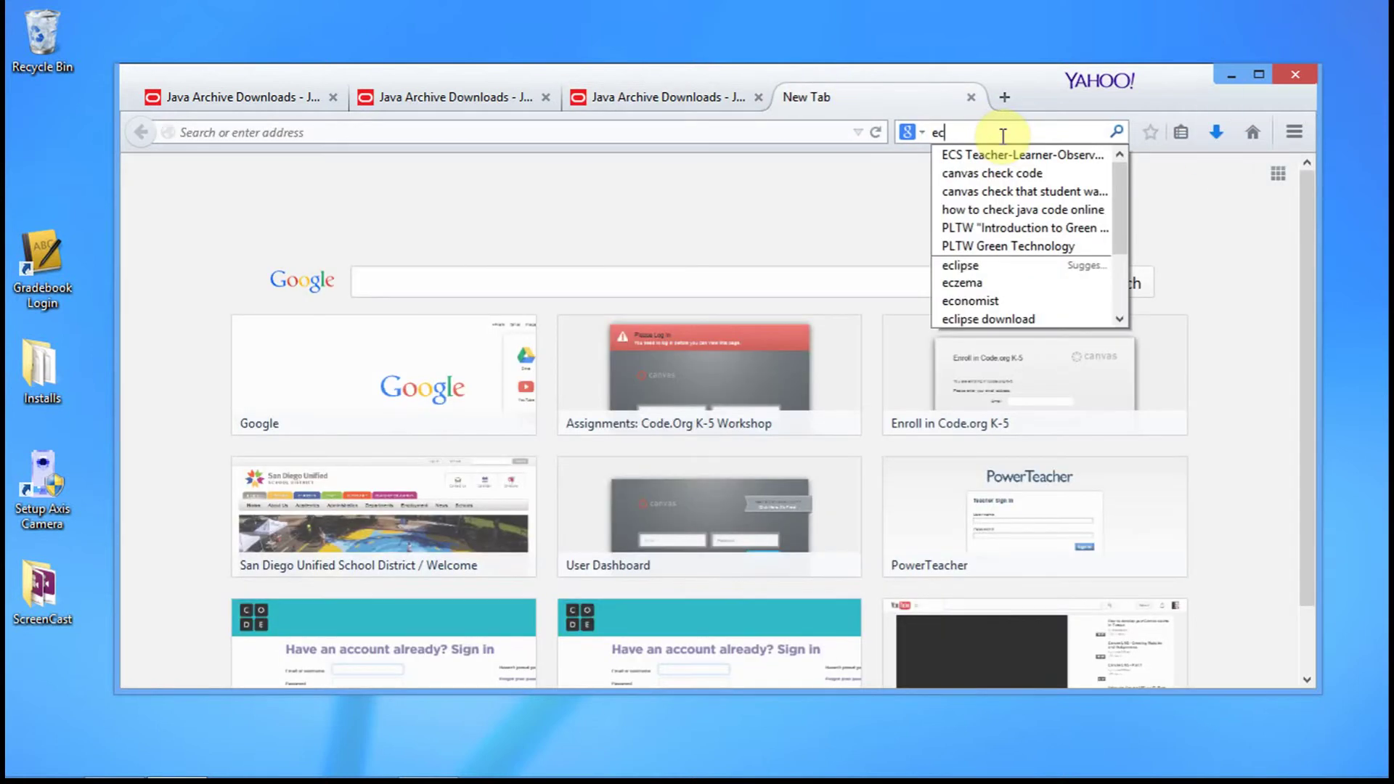
text(lipse)
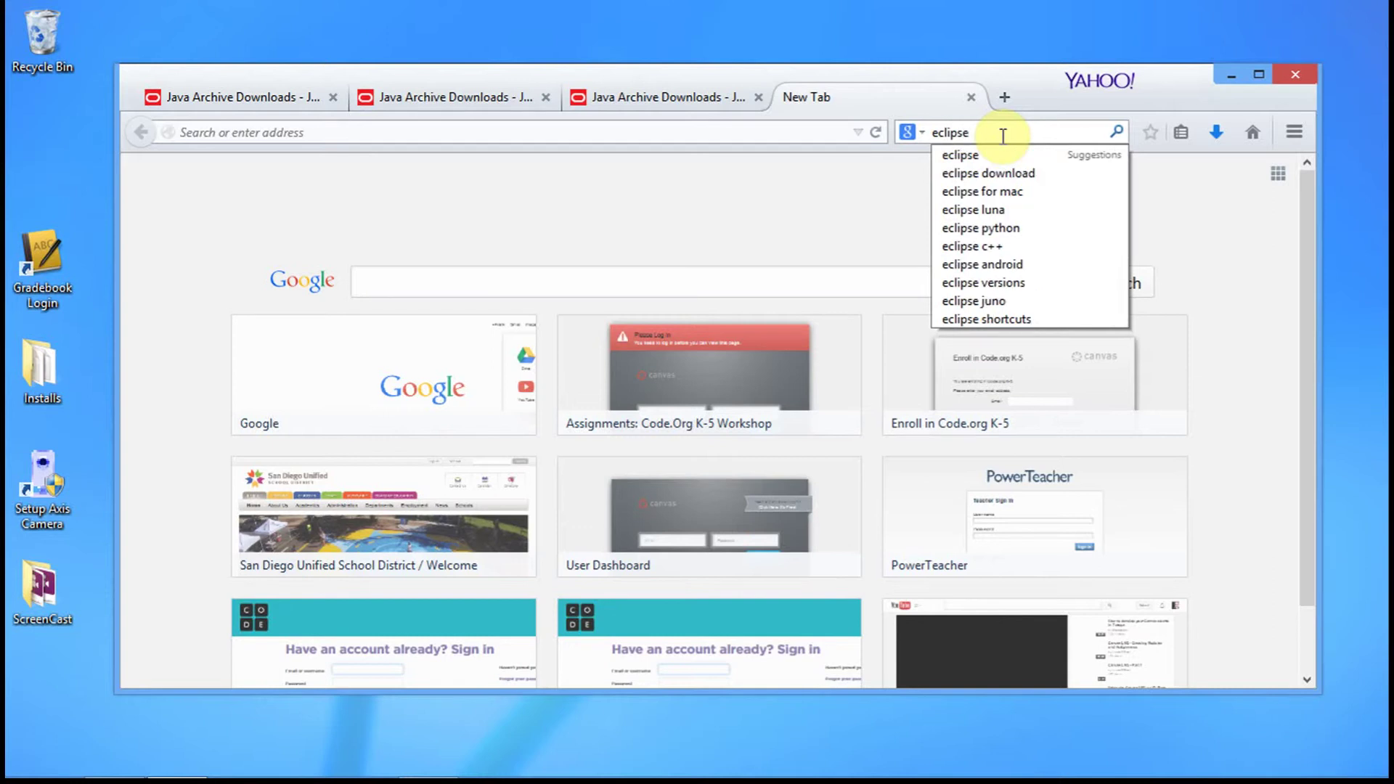
key(Return)
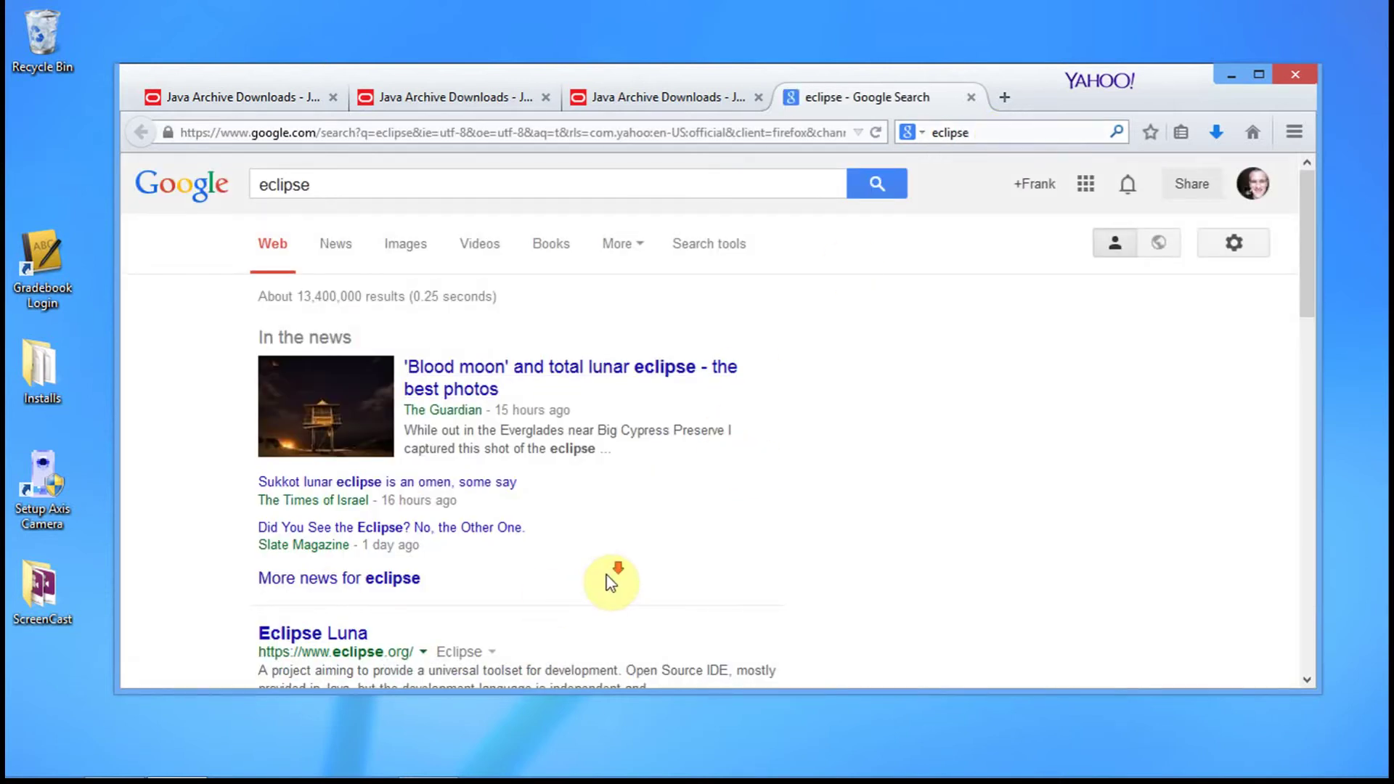
scroll(610, 581, down, 5)
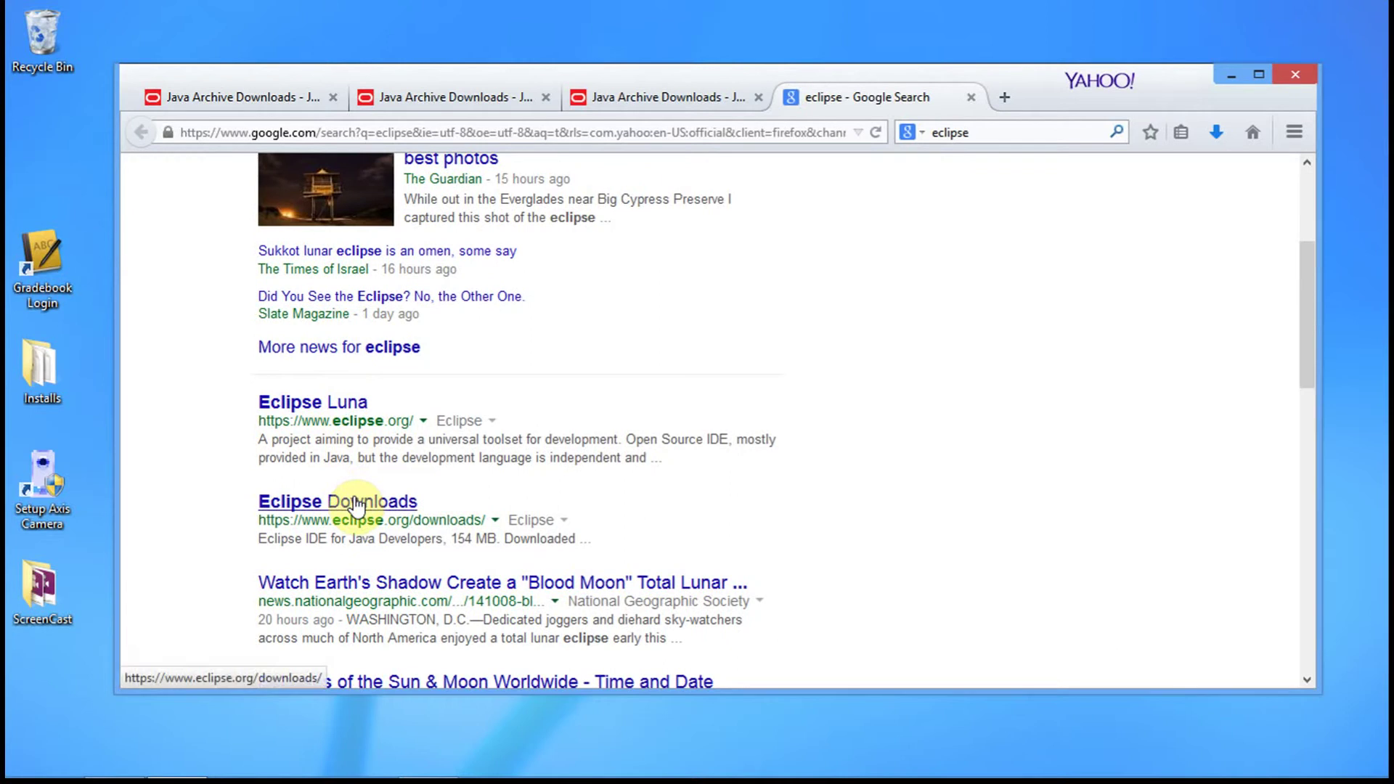
scroll(596, 374, up, 5)
click(595, 377)
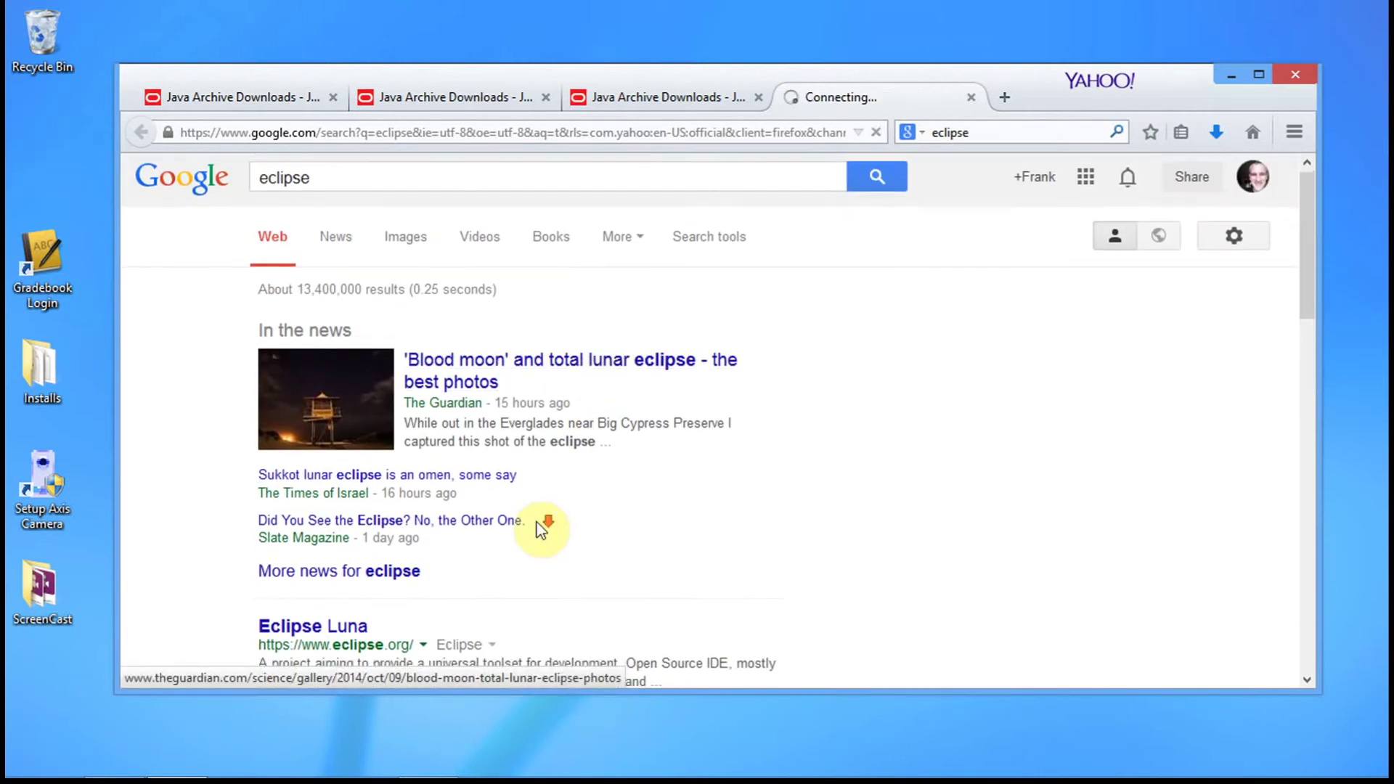
scroll(541, 527, down, 5)
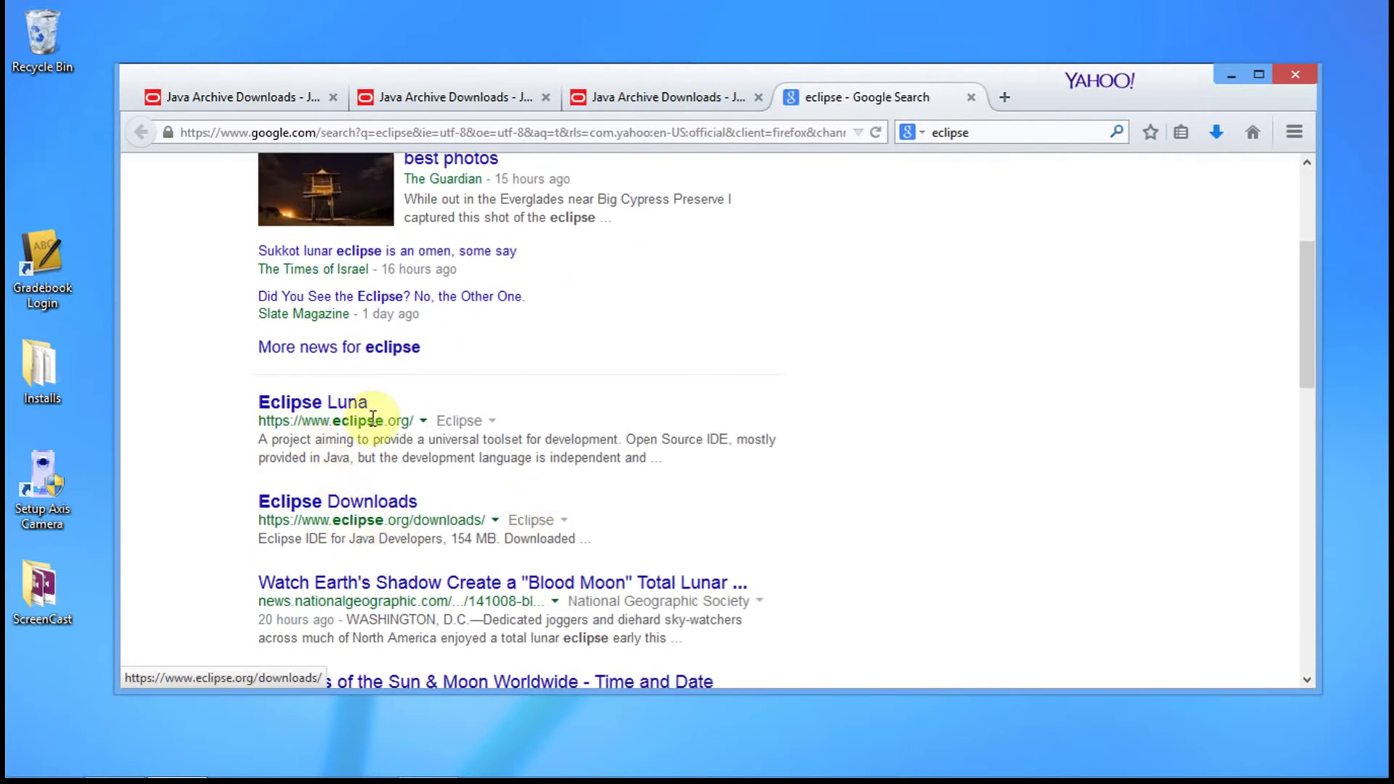
click(383, 514)
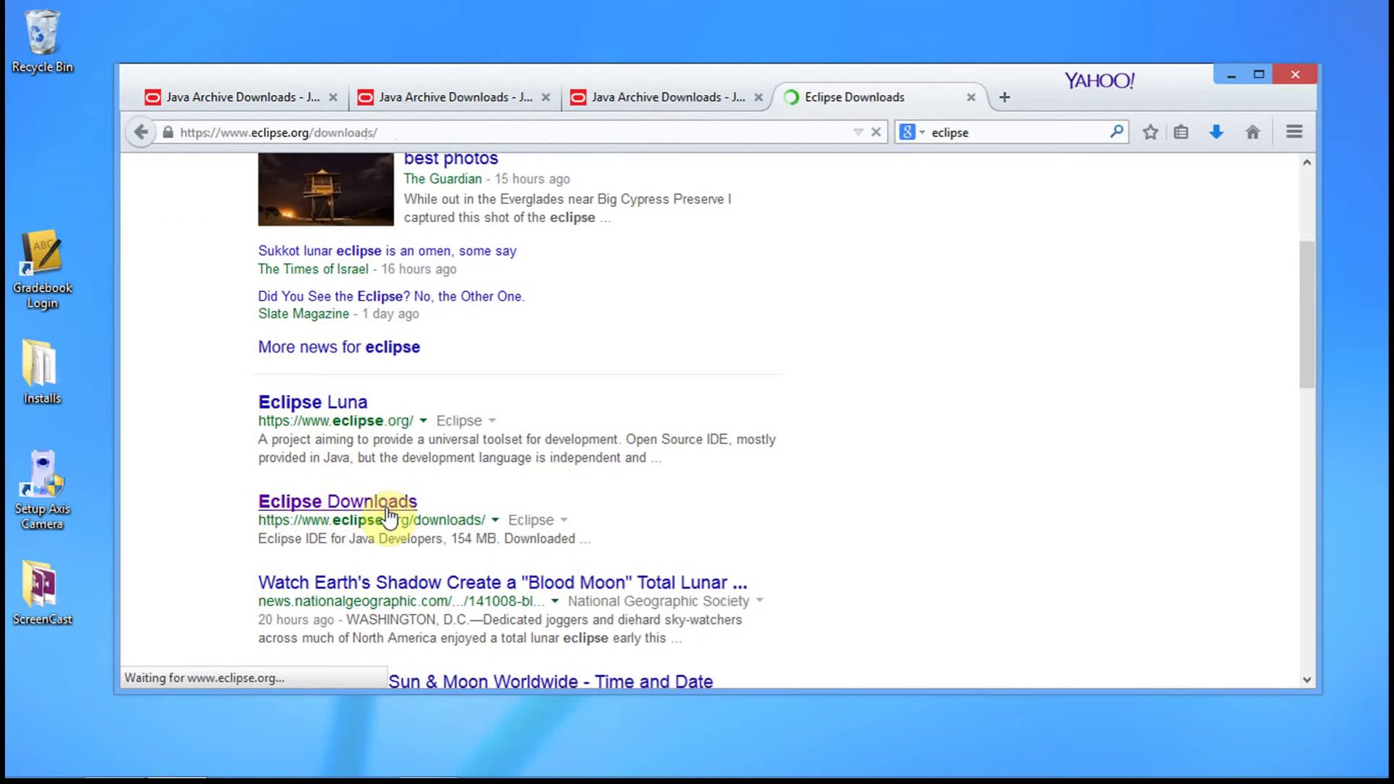
Choose the [United States] ibiblio (http) mirror for the 32-bit Eclipse IDE for Java Developers.
scroll(782, 592, down, 2)
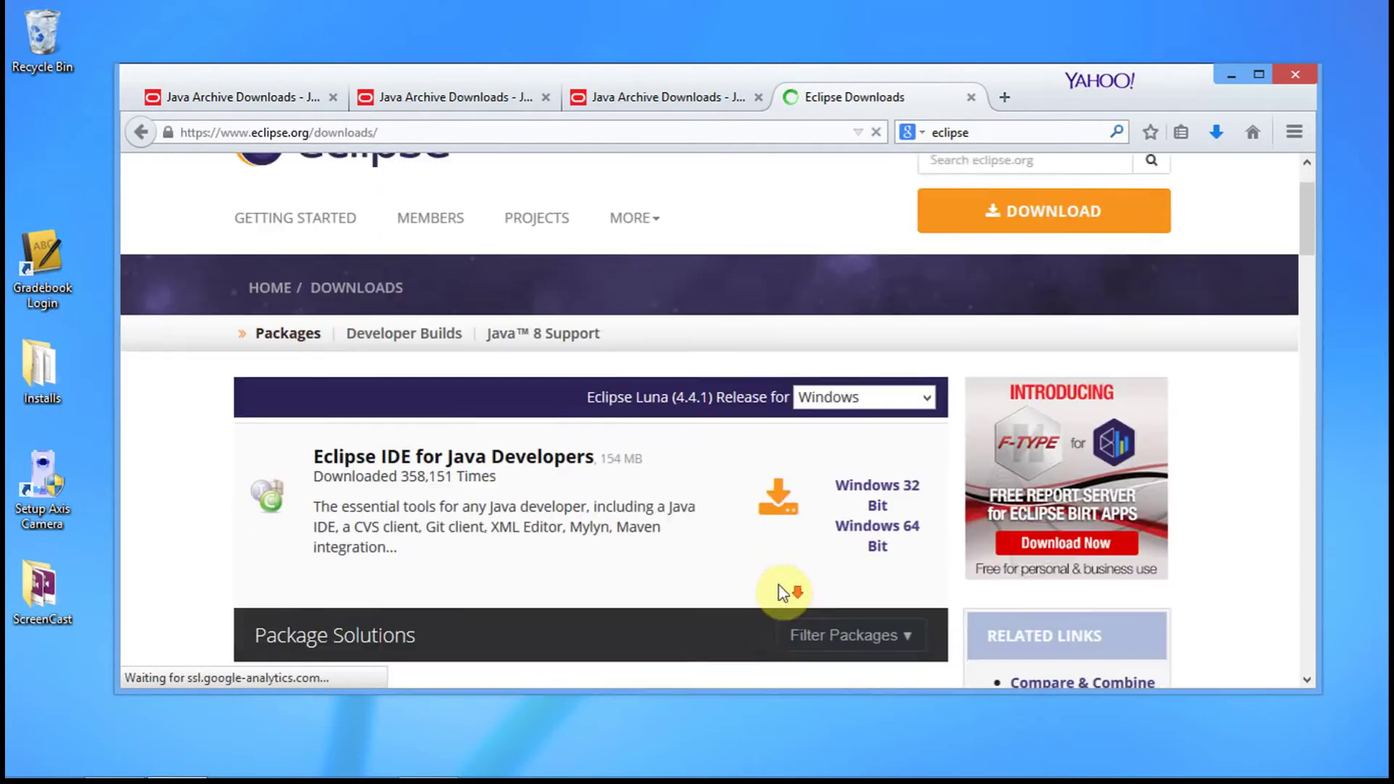
scroll(780, 591, down, 4)
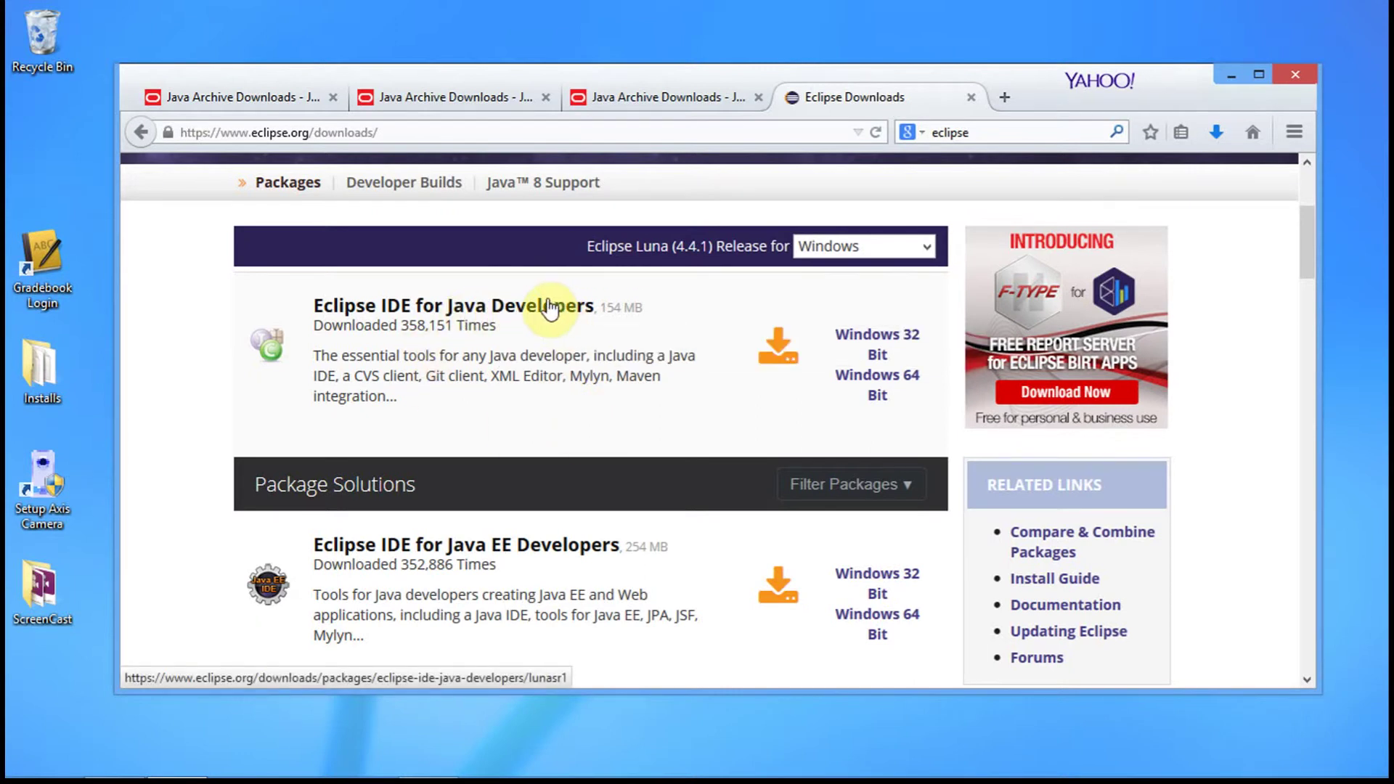
scroll(671, 424, down, 8)
scroll(617, 533, up, 8)
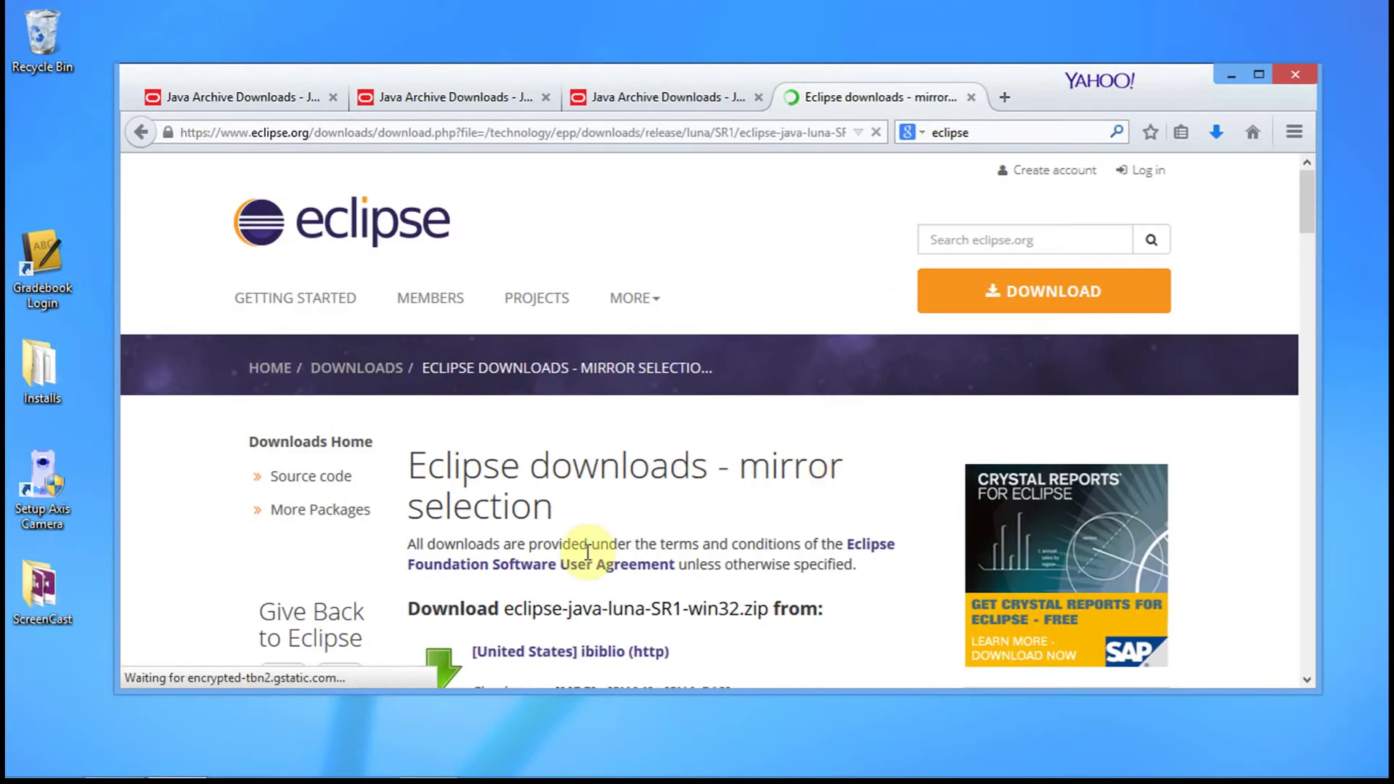
scroll(588, 552, down, 8)
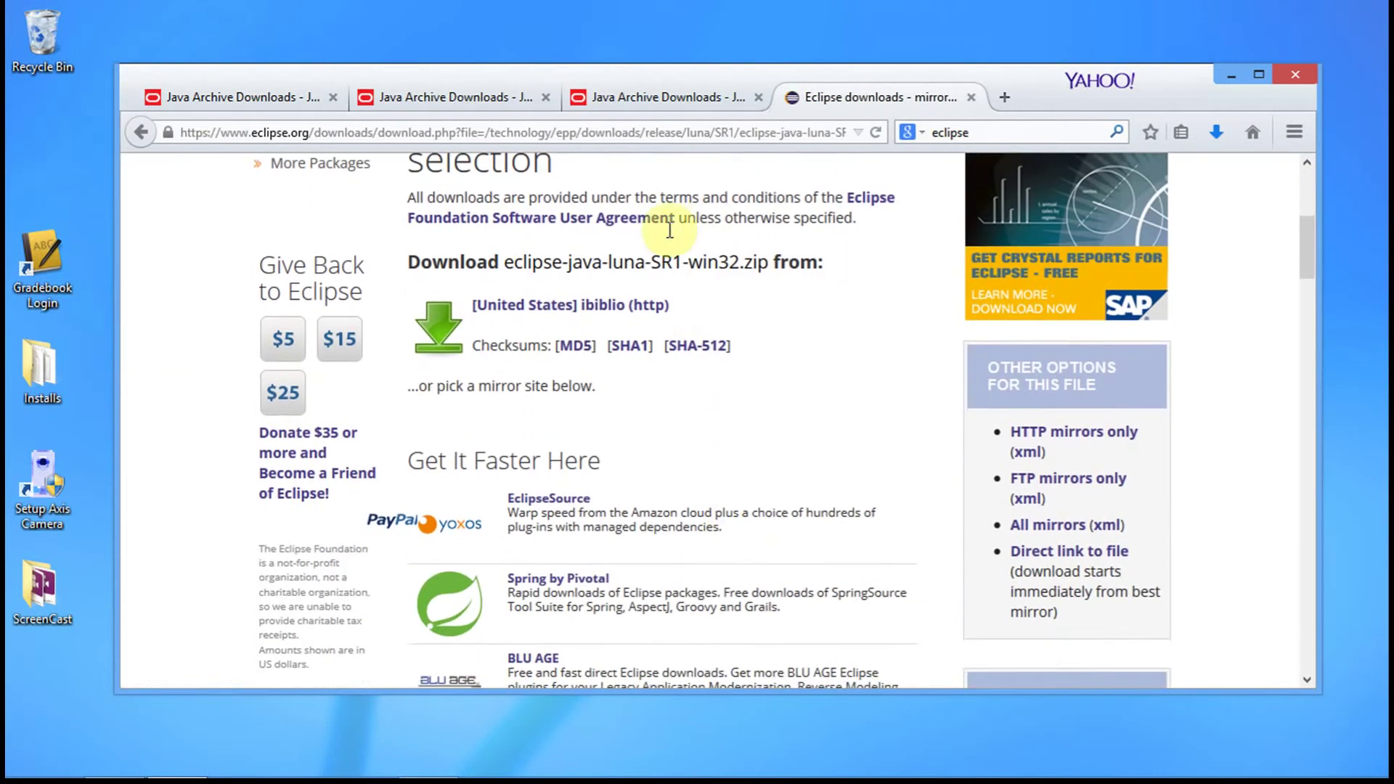
click(587, 313)
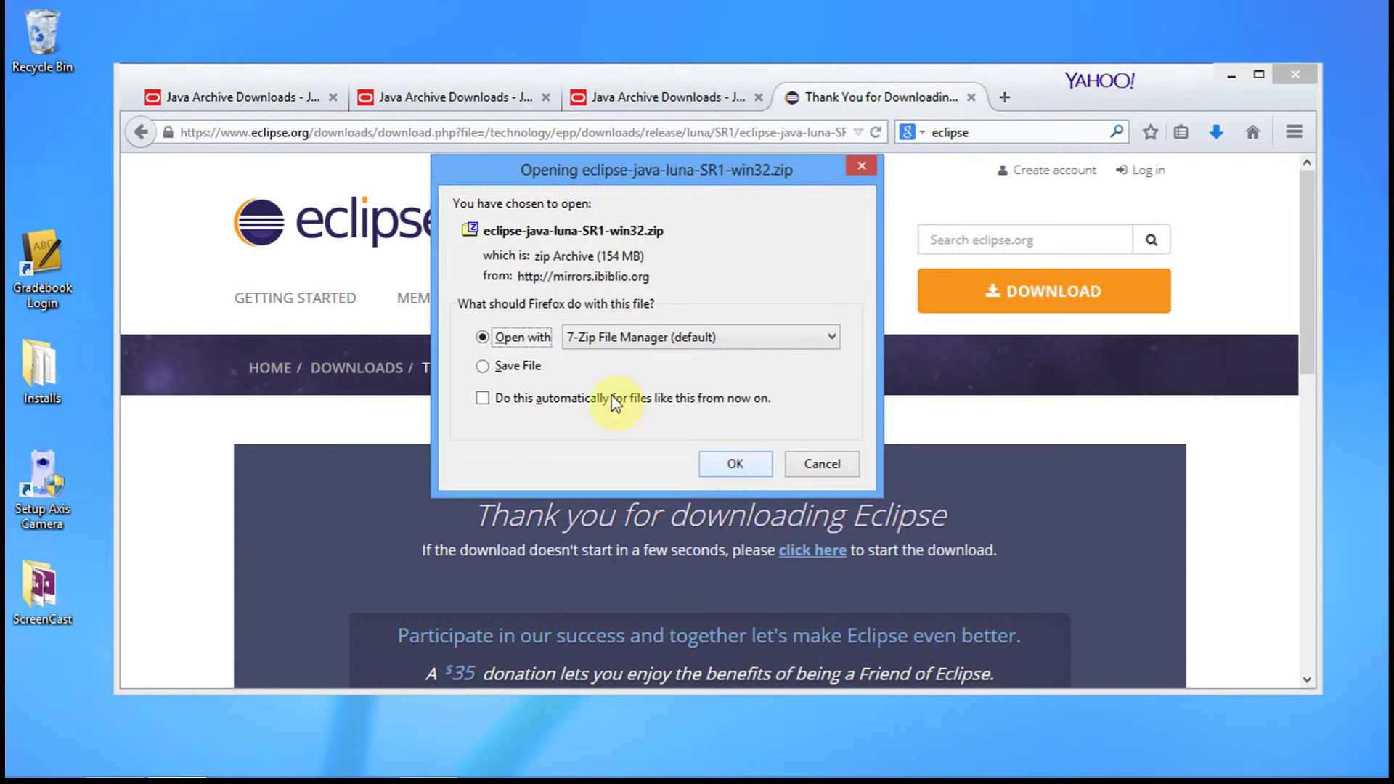
Save eclipse-java-luna-SR1-win32.zip to disk and show the downloads list.
click(514, 366)
click(752, 466)
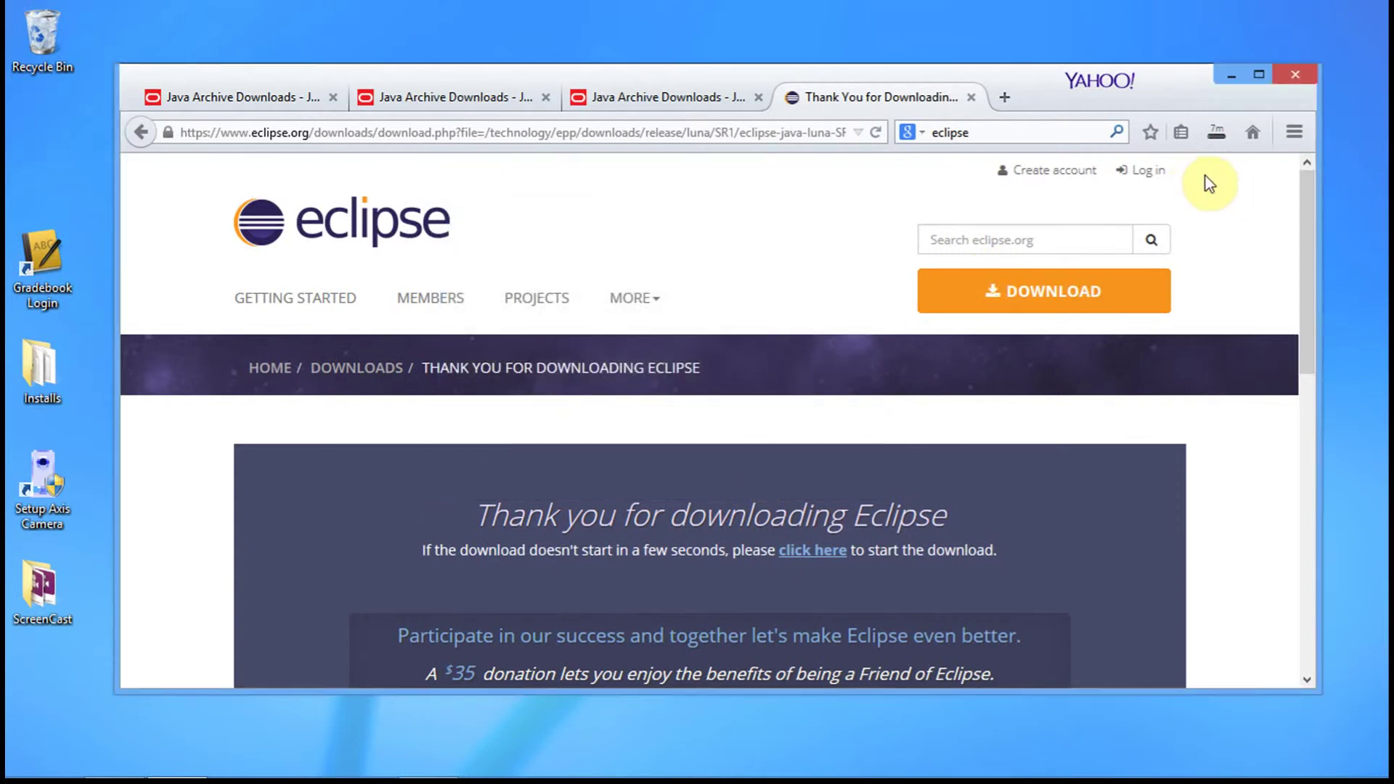
click(1220, 130)
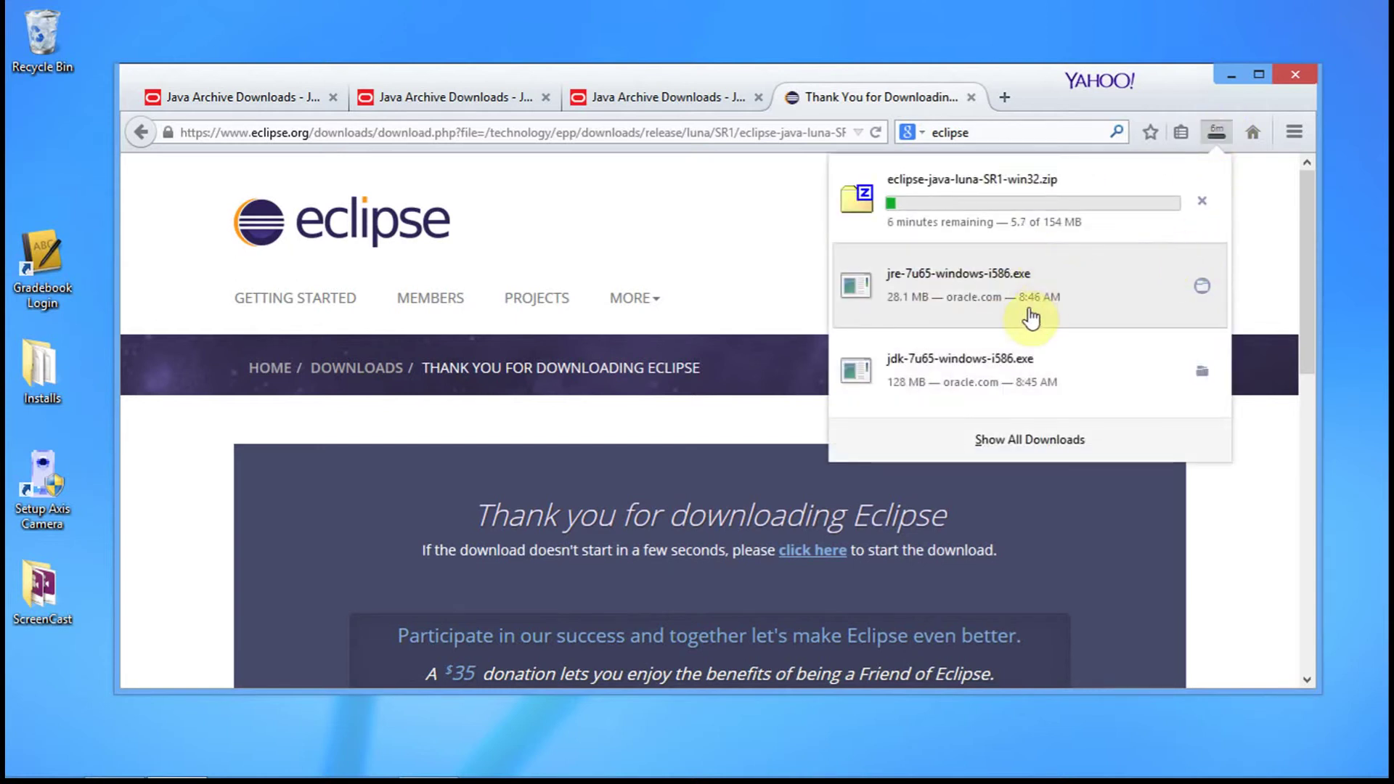
Cancel the Java installer that launched, then bring up File Explorer.
click(971, 290)
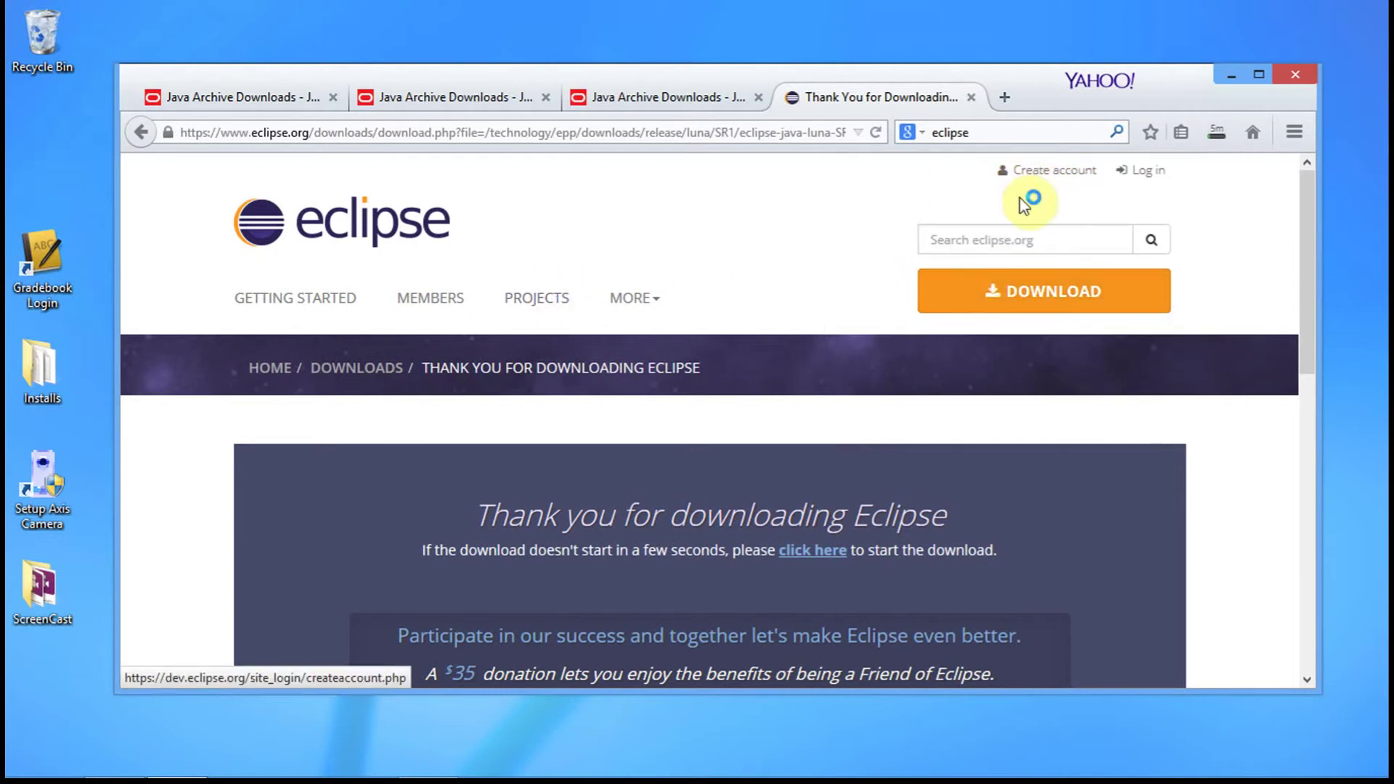
click(820, 560)
click(762, 476)
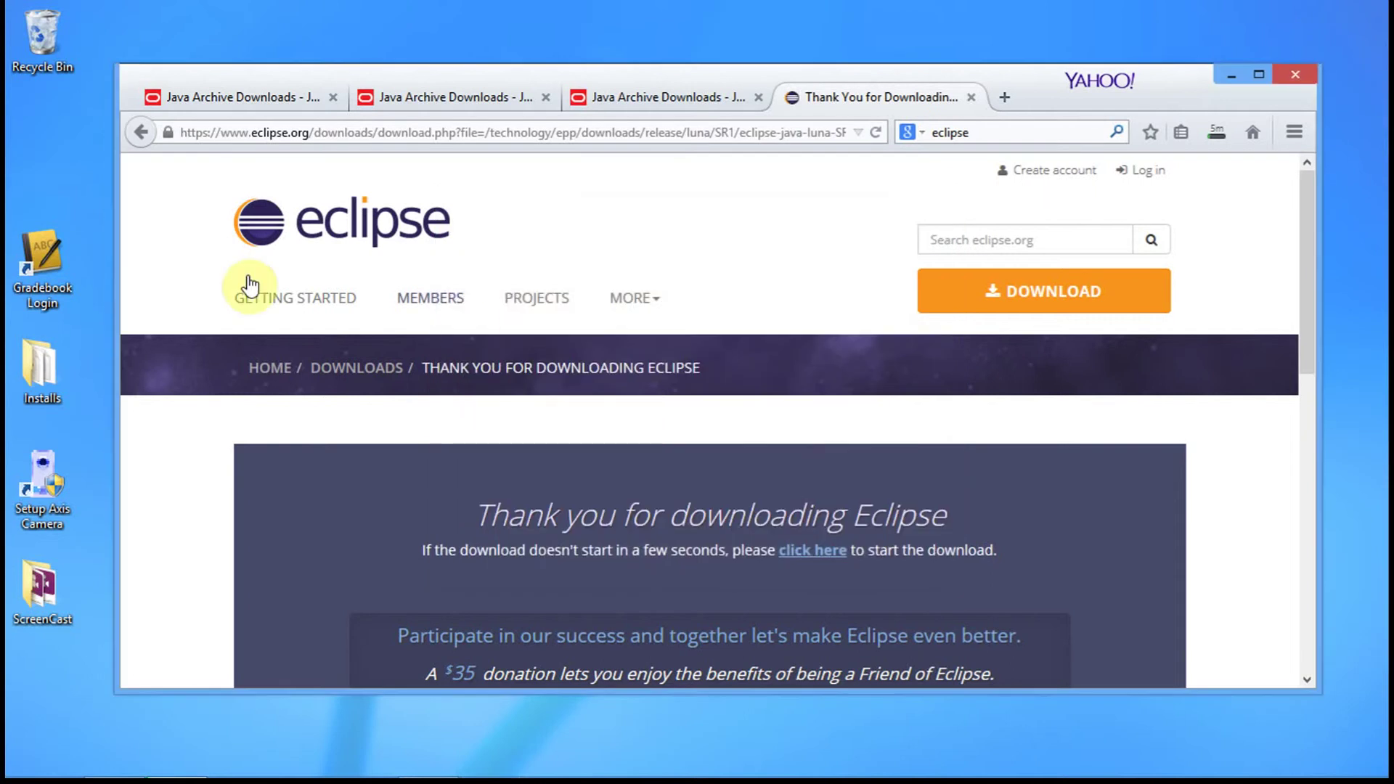
click(53, 758)
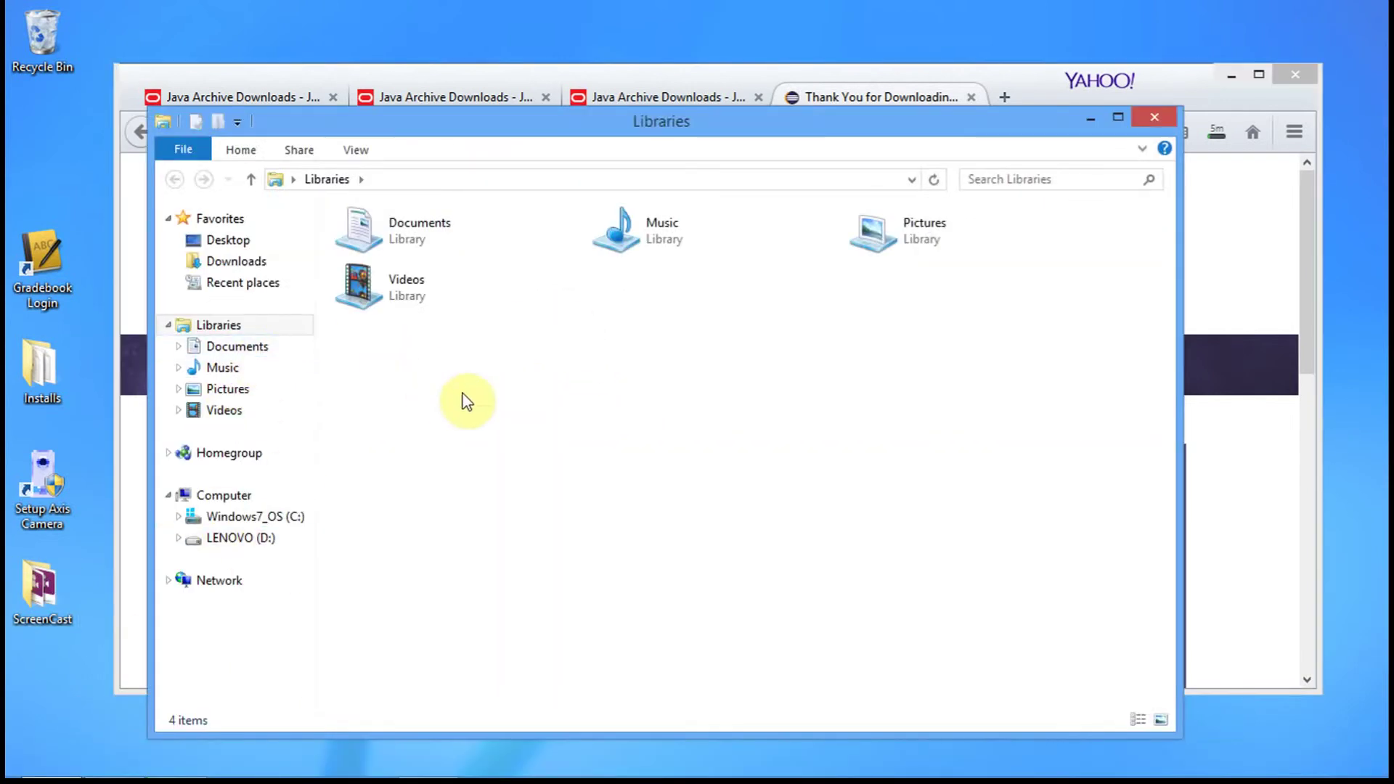
Run jre-7u65-windows-i586 from Downloads, install Java, and close the success notice.
click(231, 263)
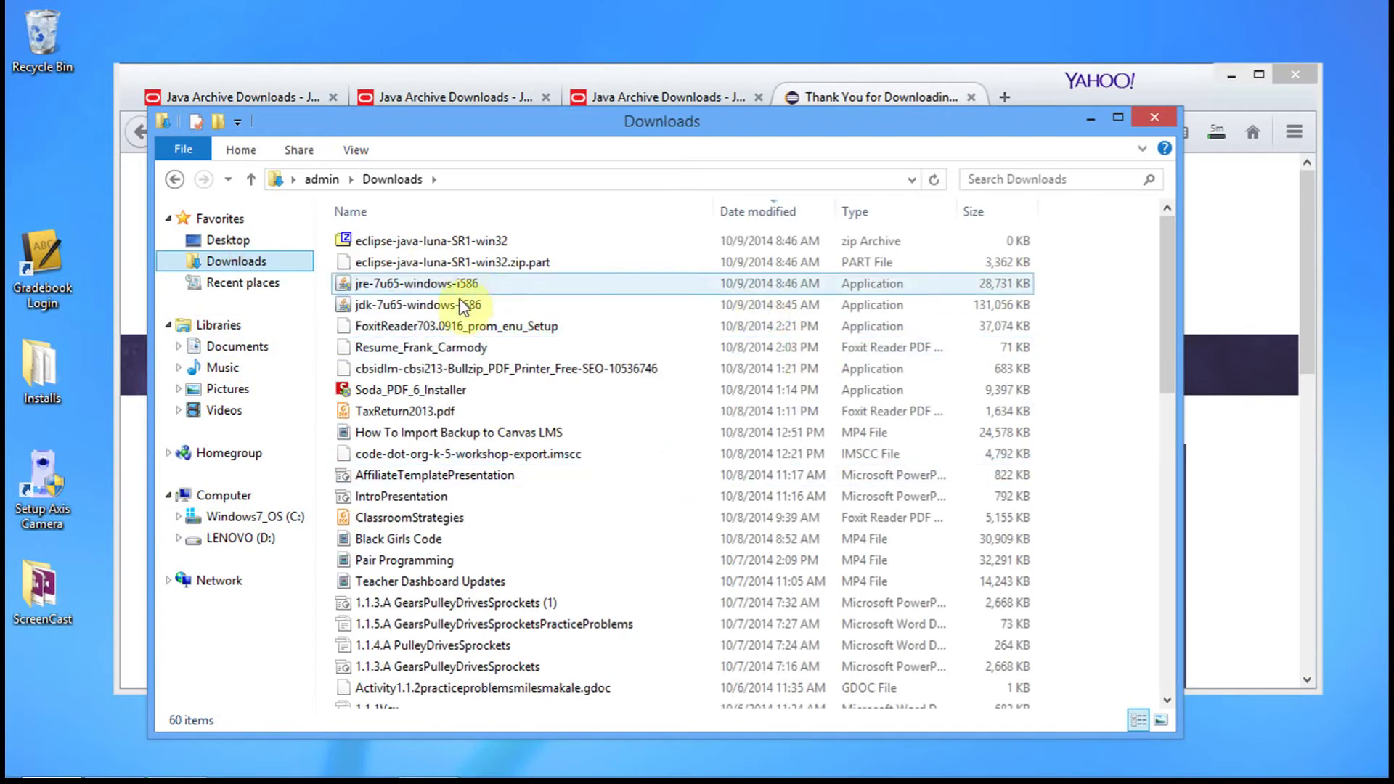
click(408, 294)
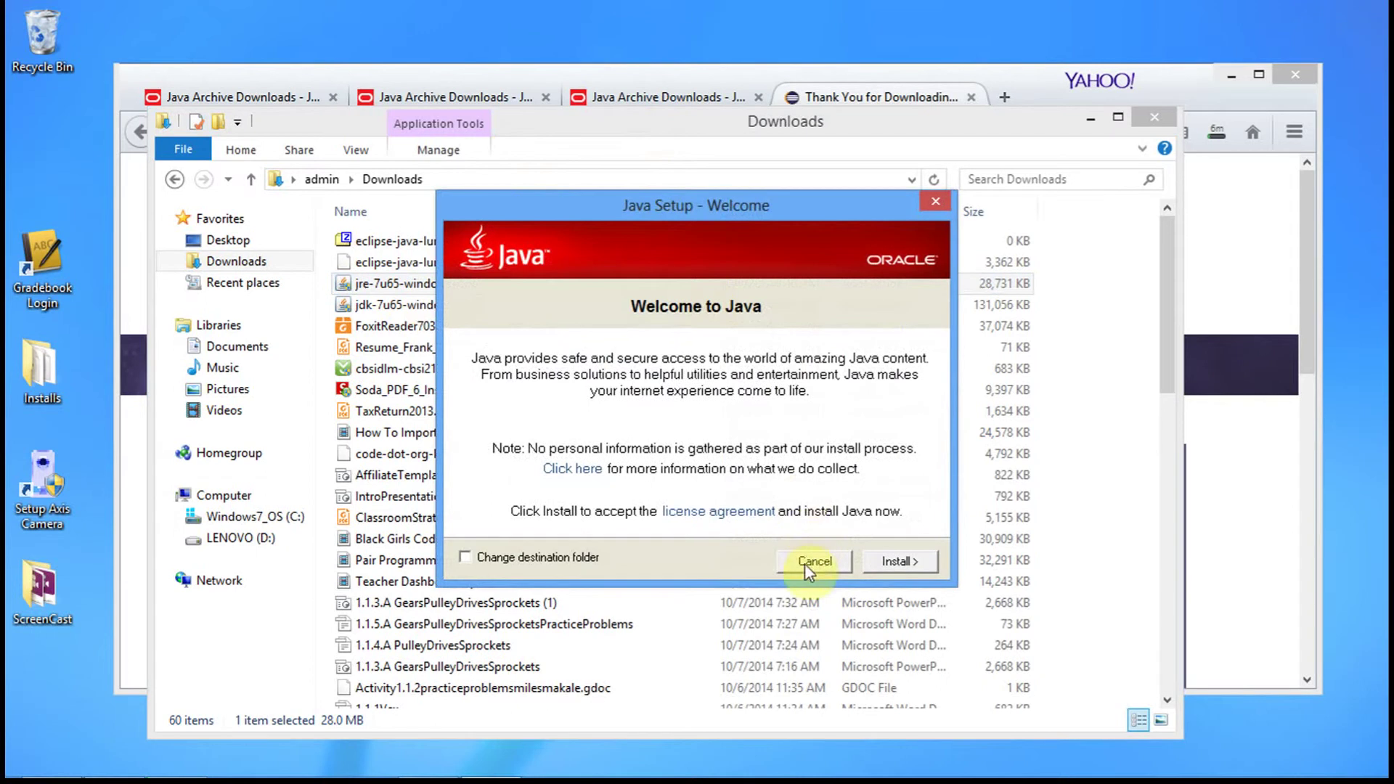
click(916, 570)
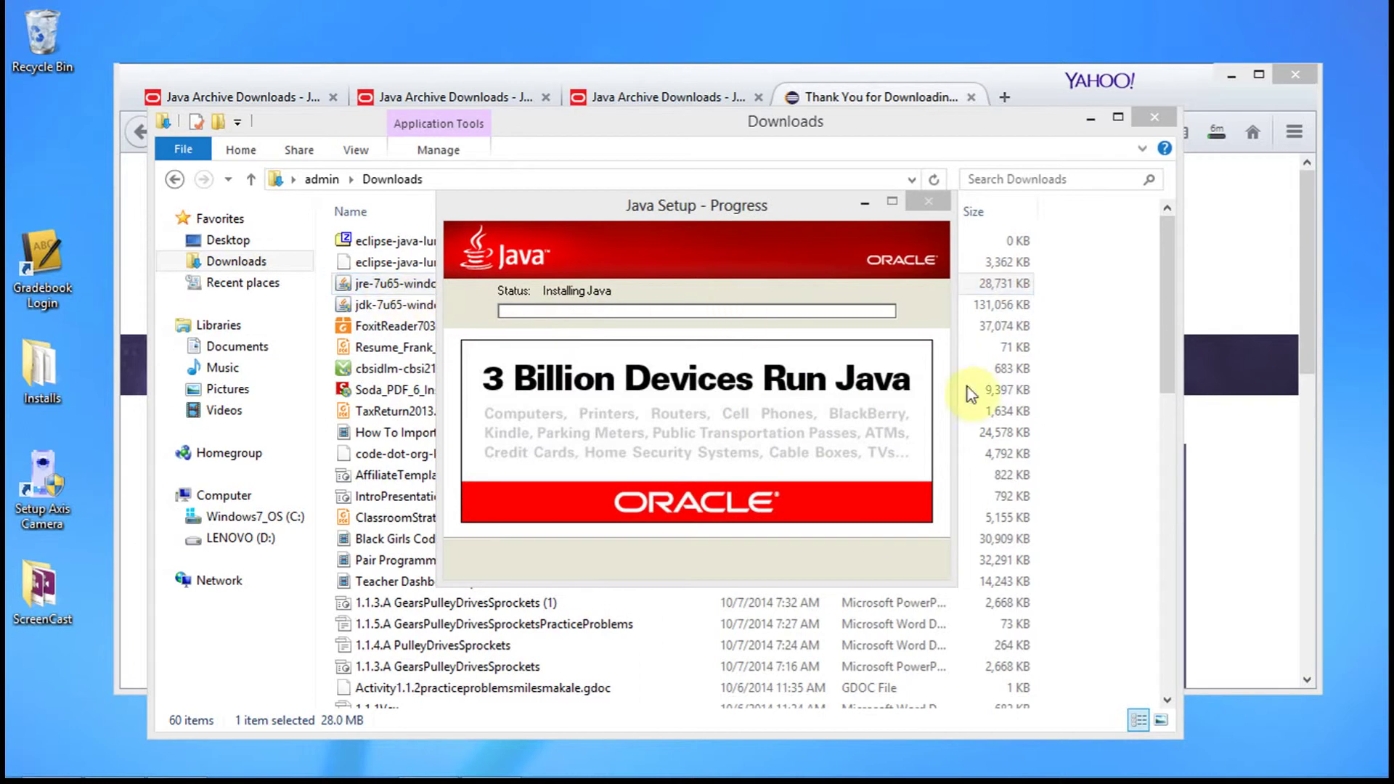
drag(616, 211, 819, 295)
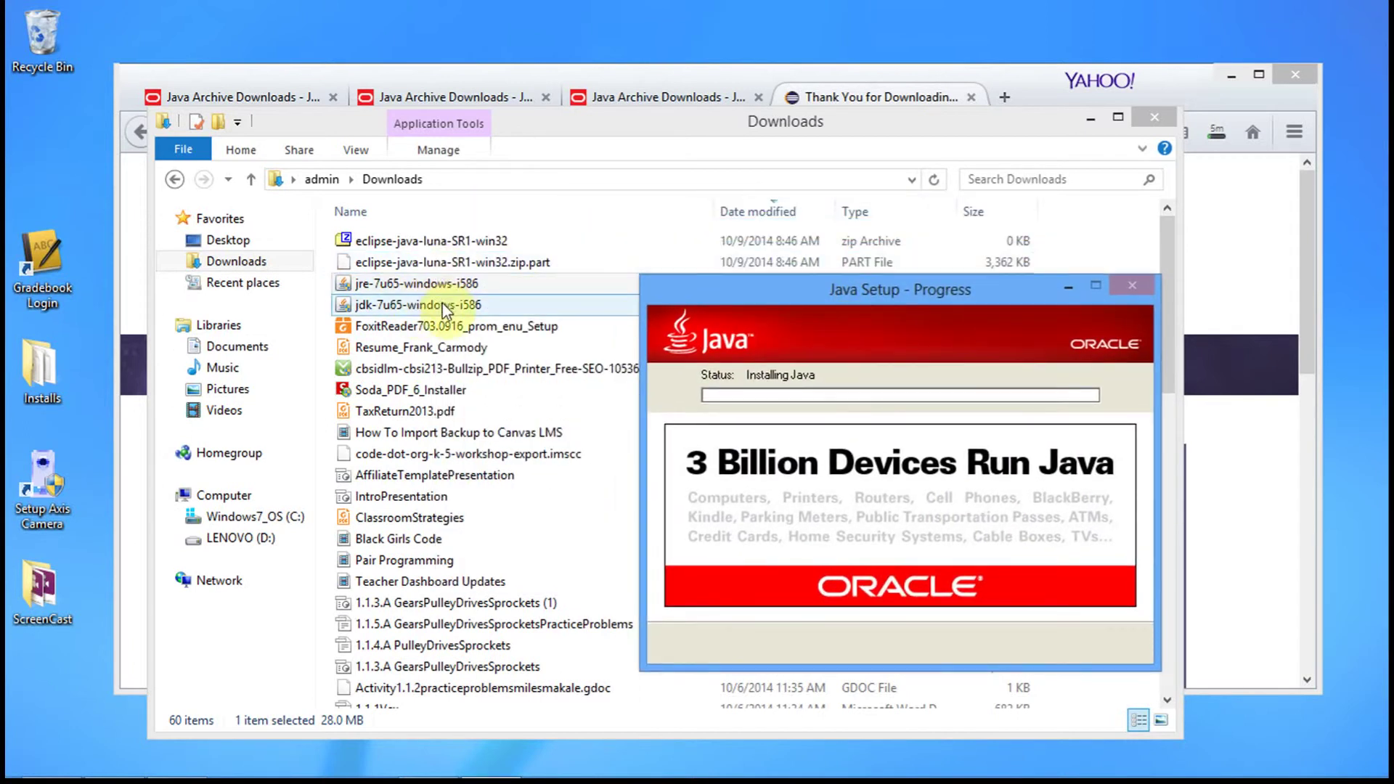
drag(821, 291, 596, 219)
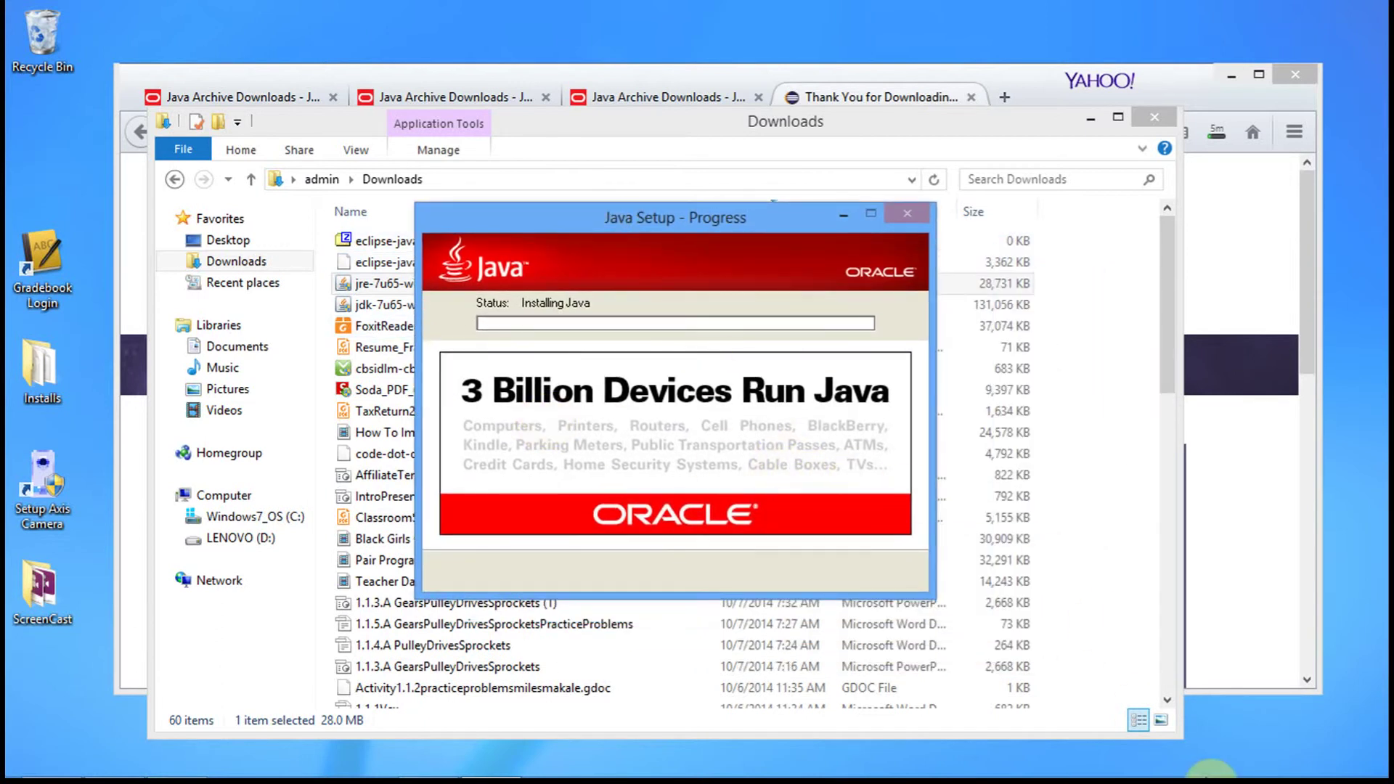
click(1186, 759)
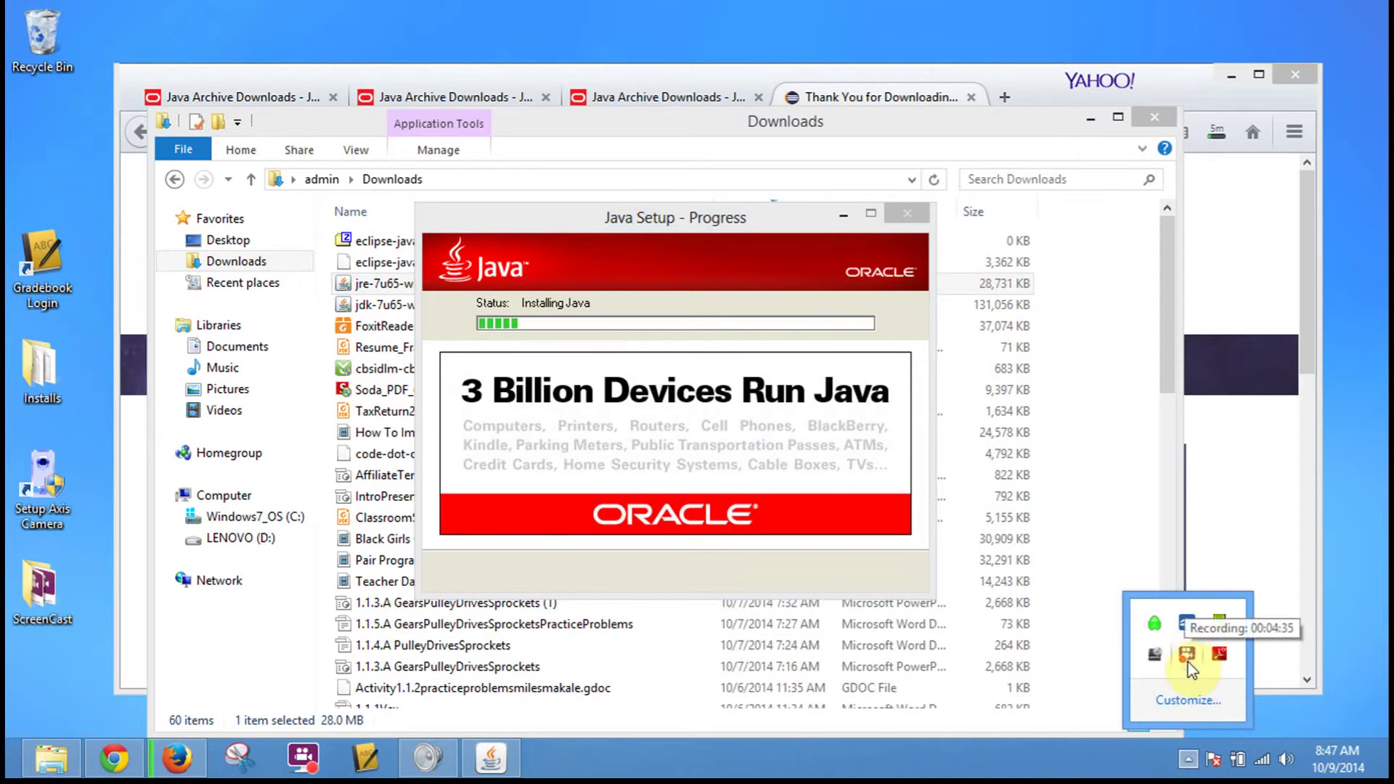
drag(701, 219, 722, 190)
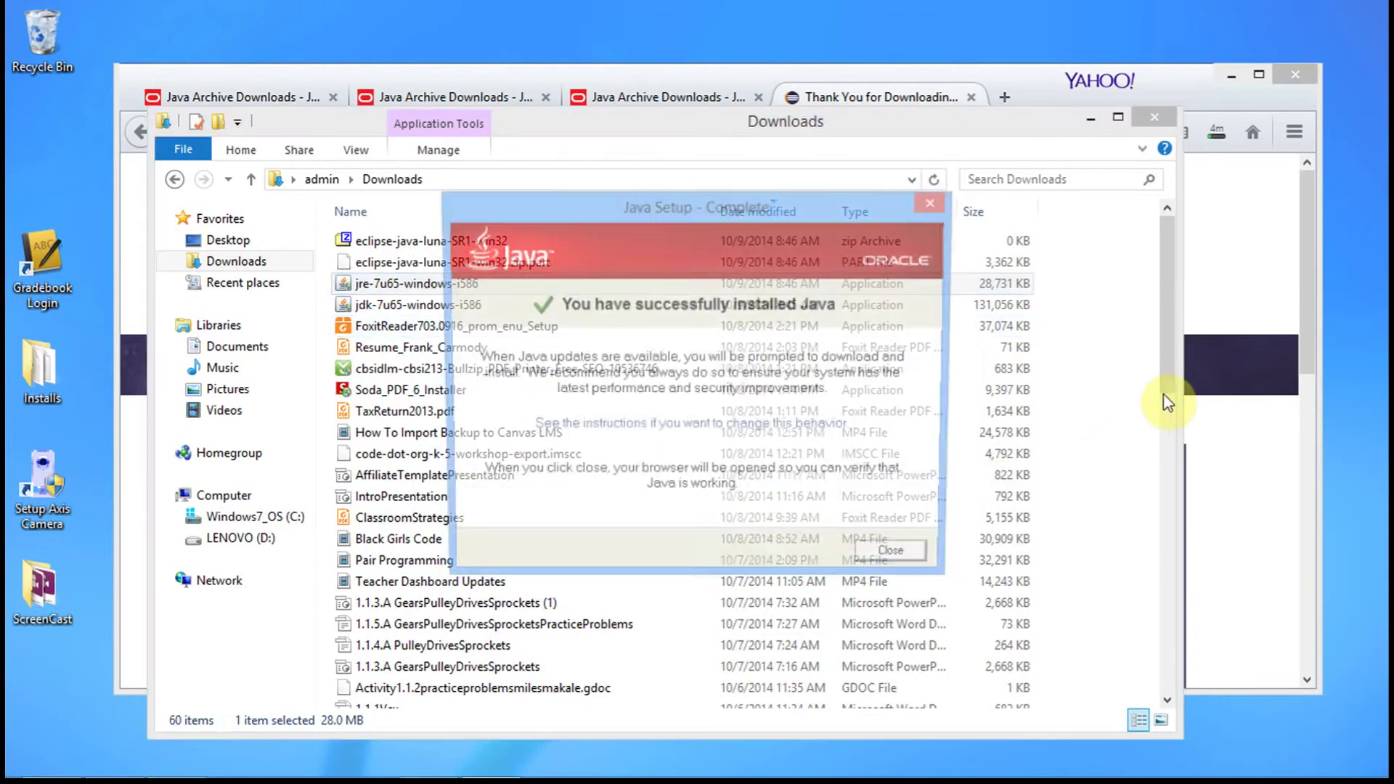
click(913, 560)
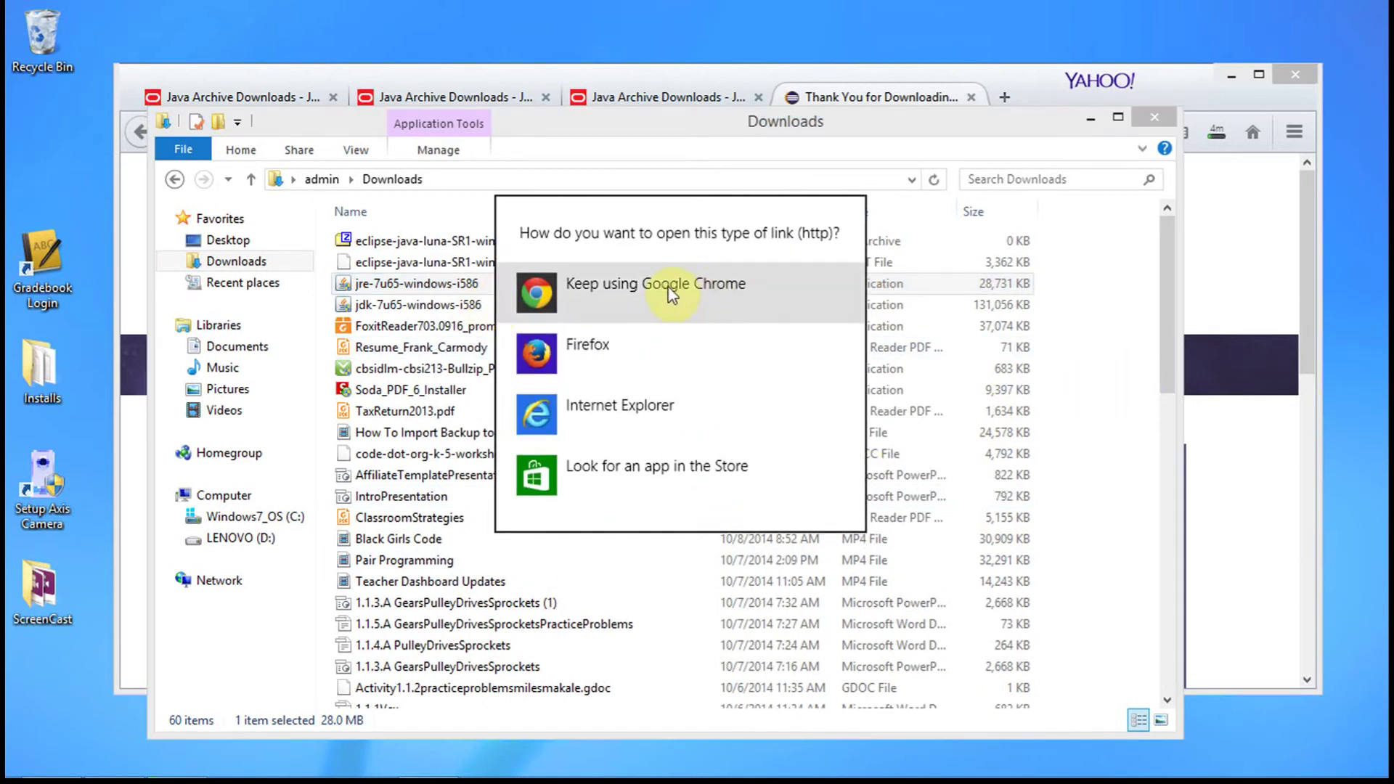
Close the Verify Java Version page in Firefox and return to the Downloads folder.
click(575, 354)
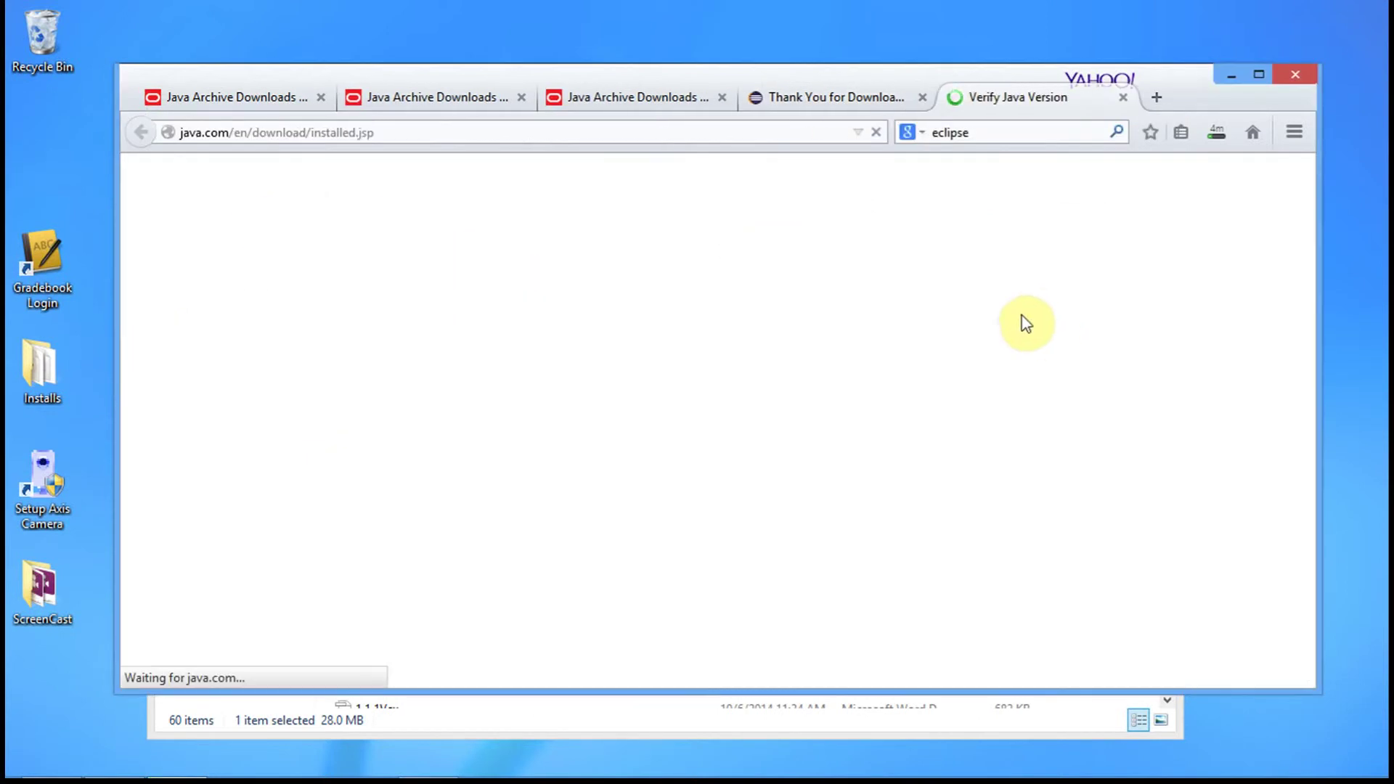
click(1025, 383)
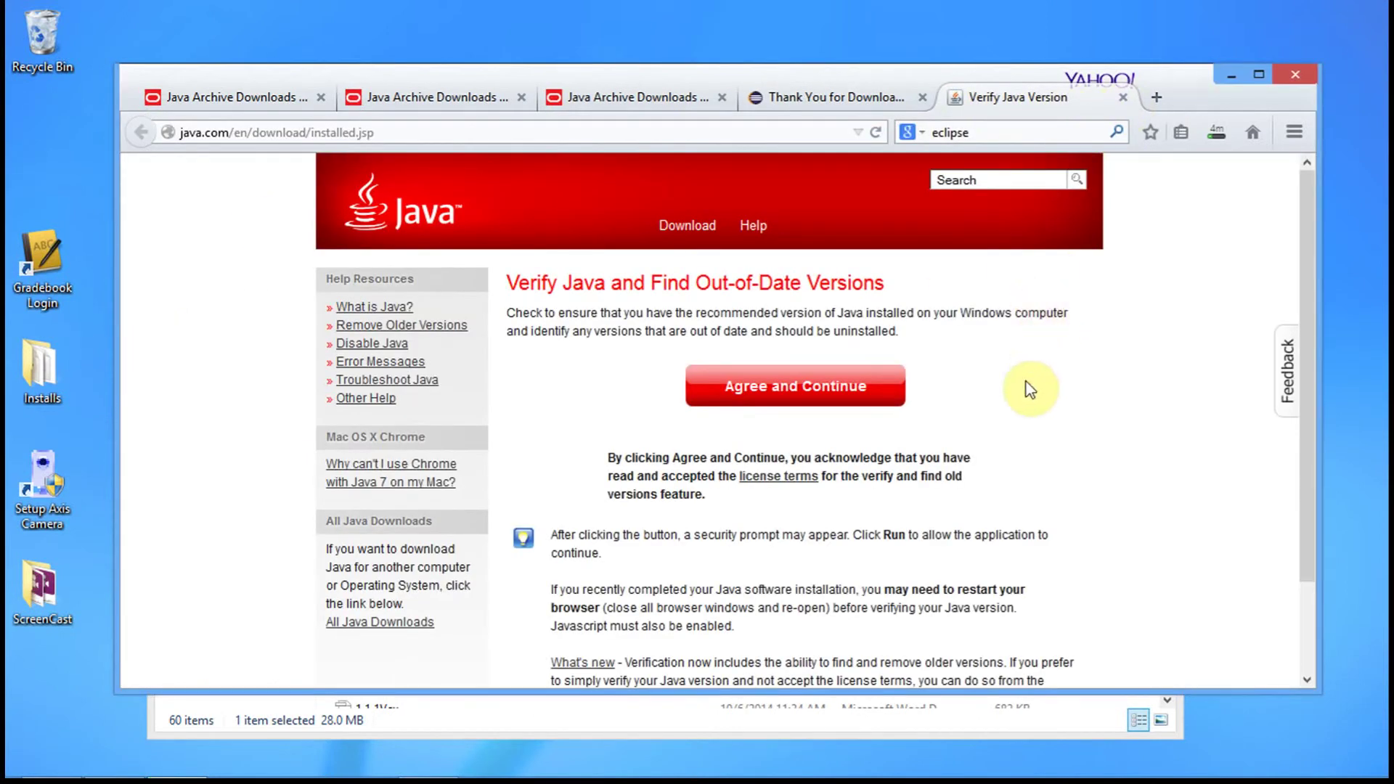
click(1122, 97)
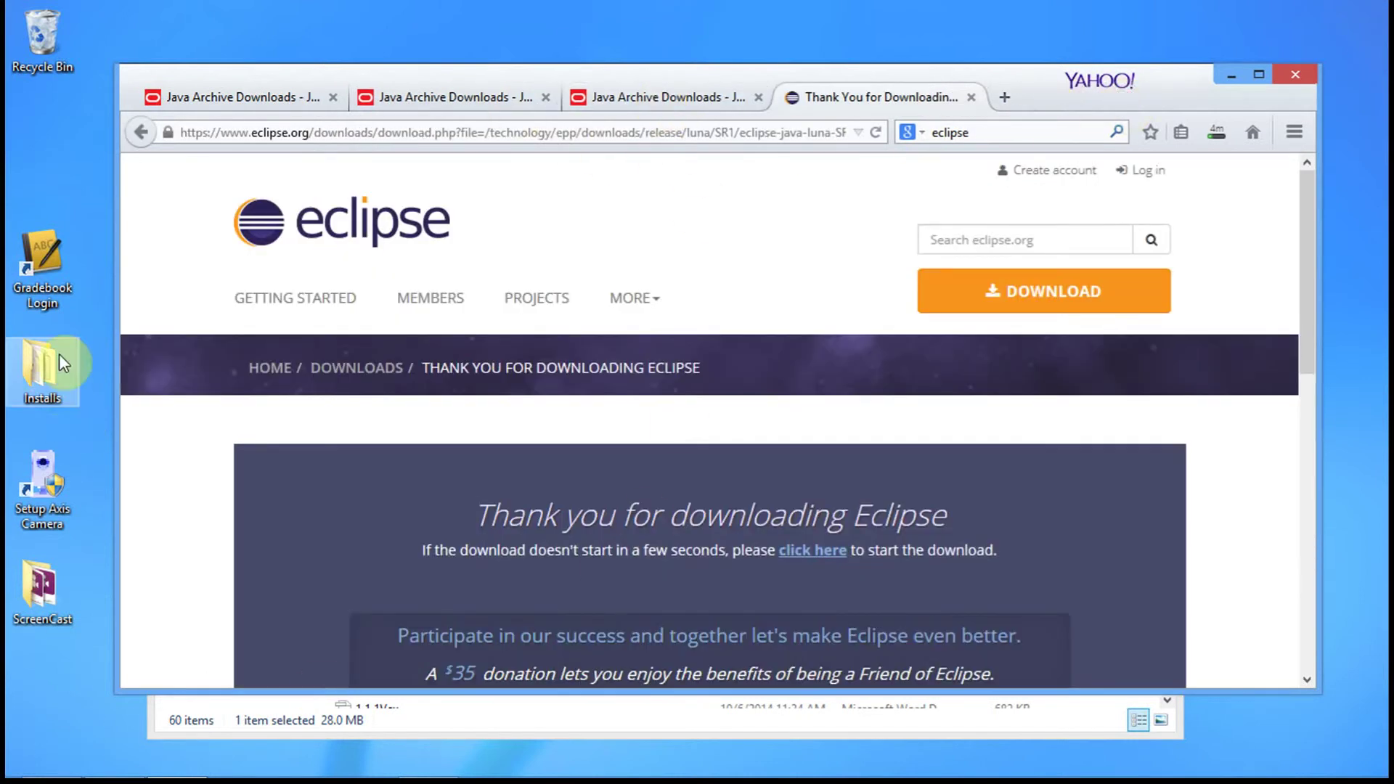
mouse_move(87, 776)
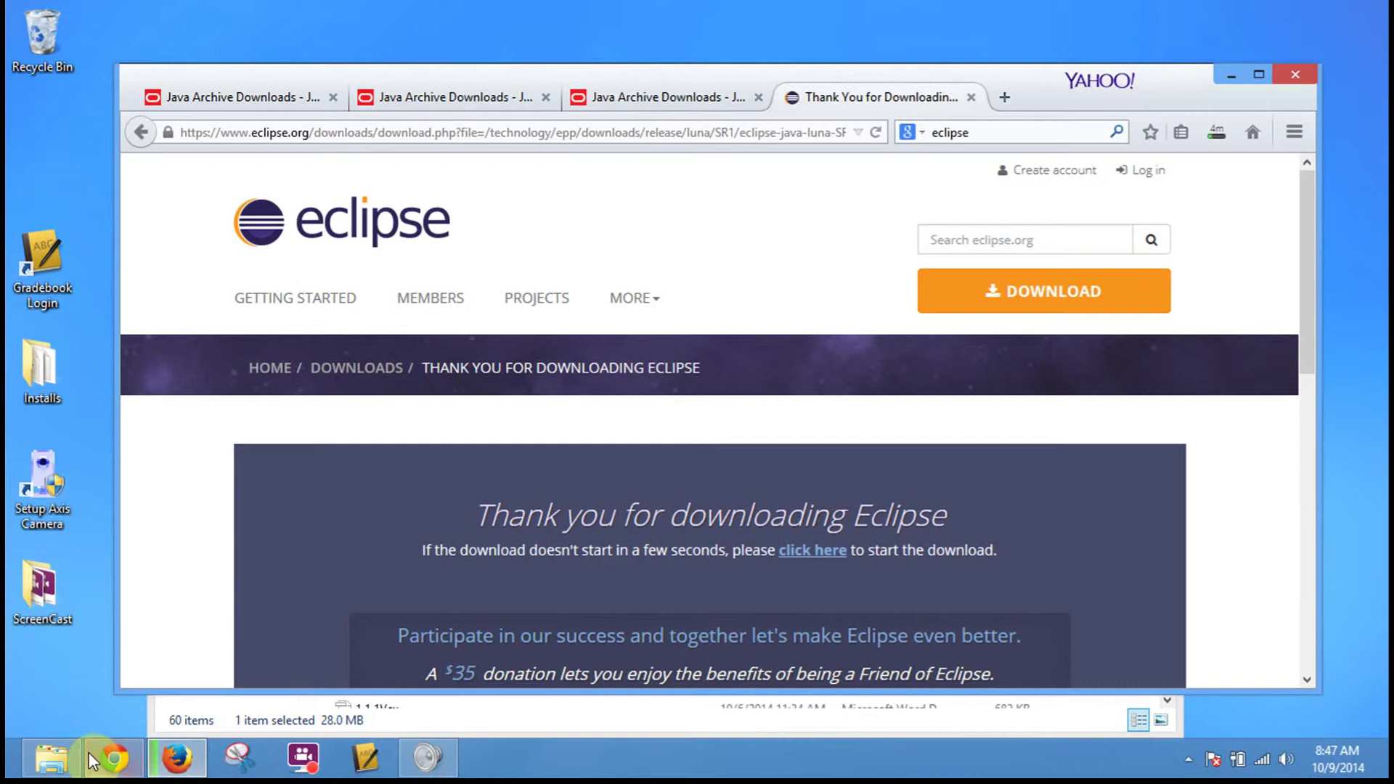
click(54, 758)
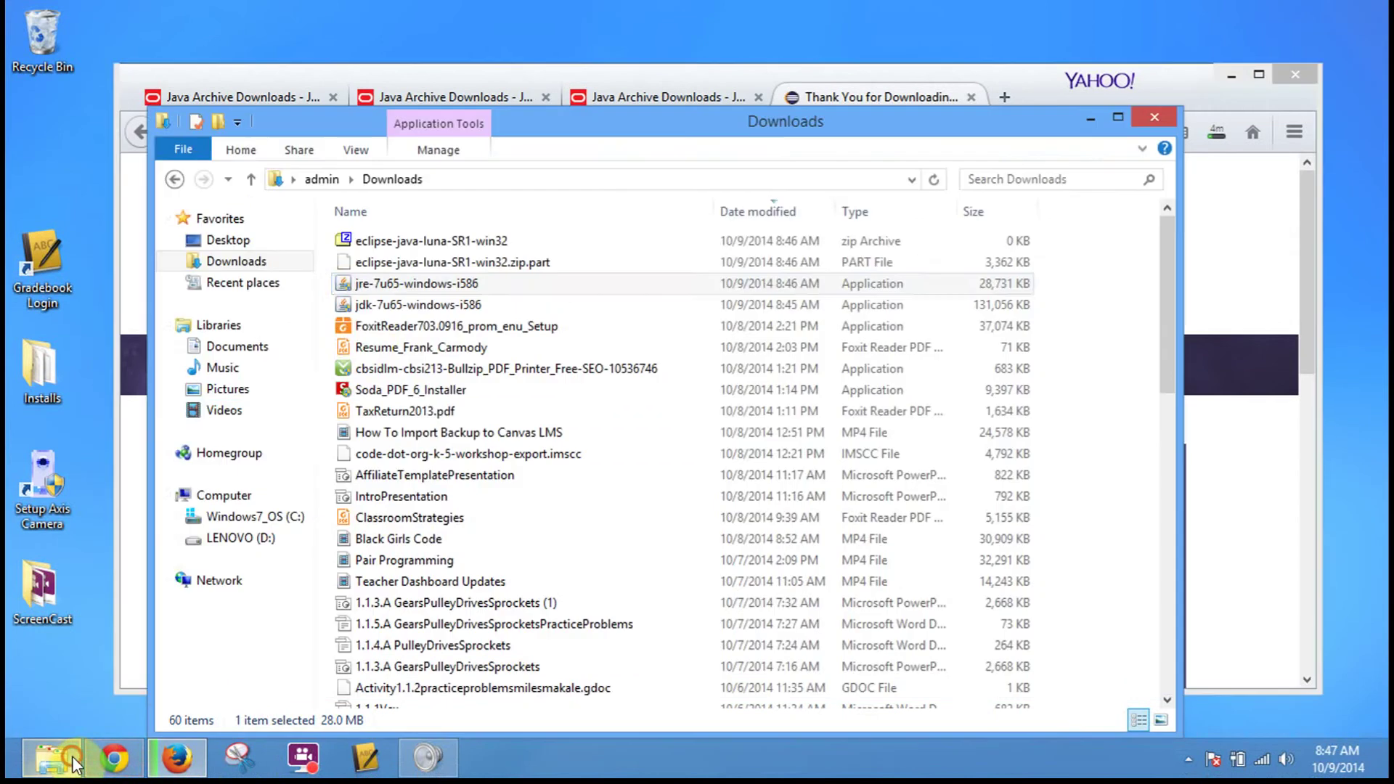
Run jdk-7u65-windows-i586 and start installing with the default Development Tools features.
click(385, 310)
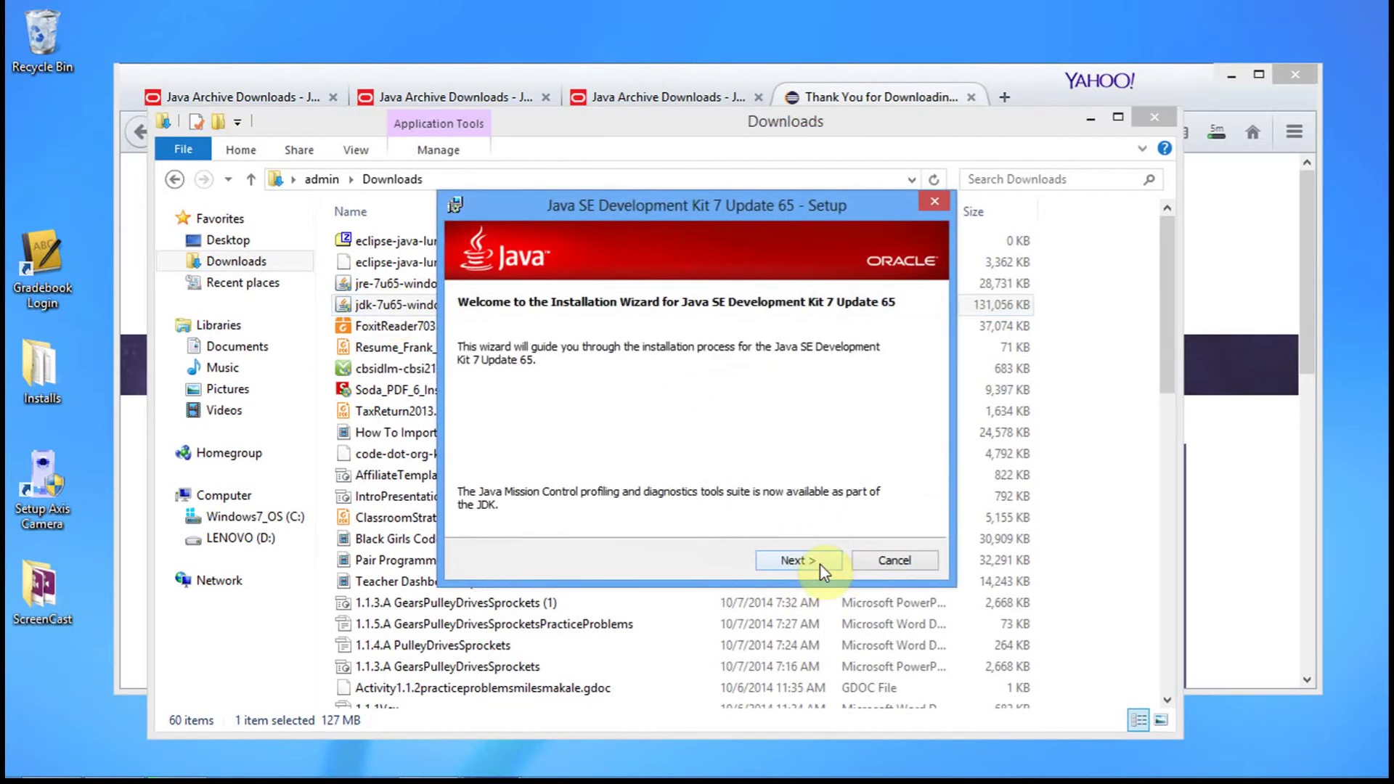
click(820, 565)
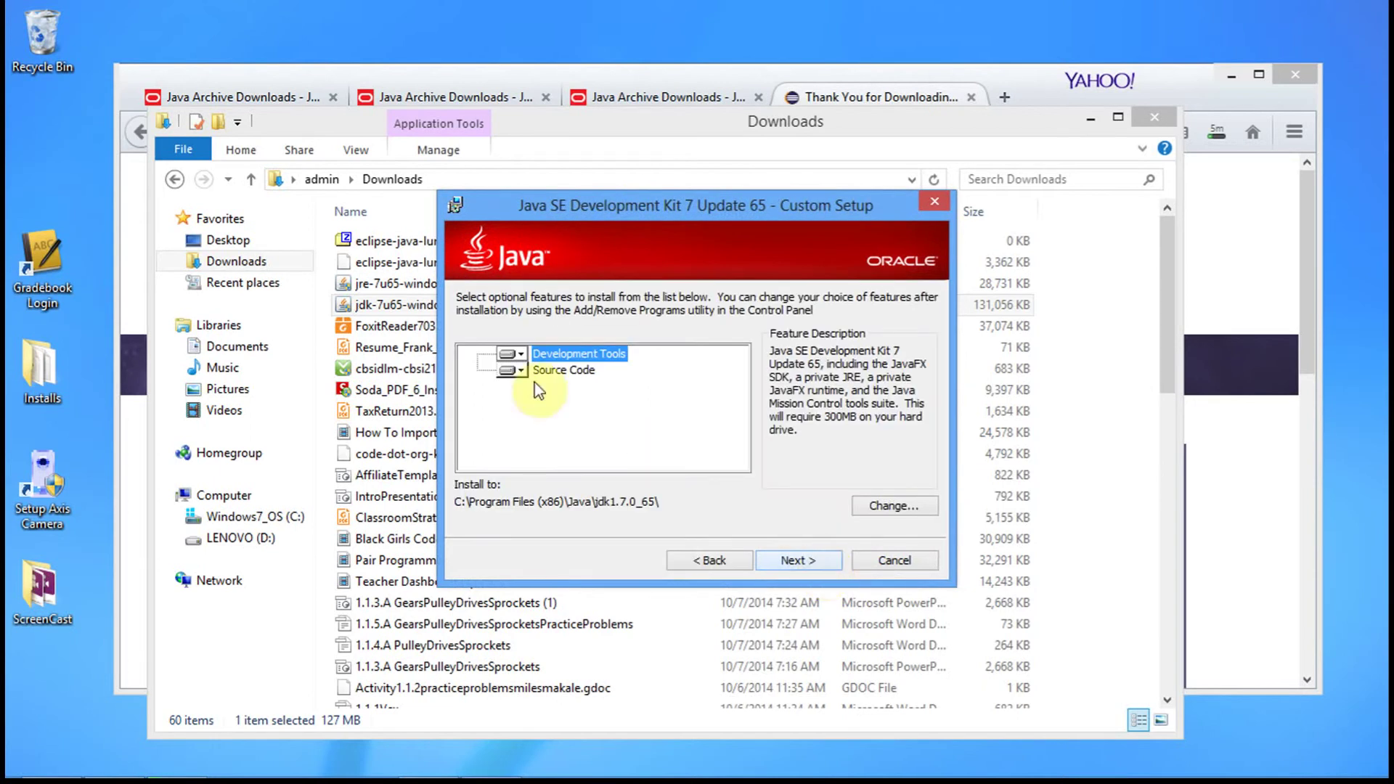
click(512, 356)
click(793, 520)
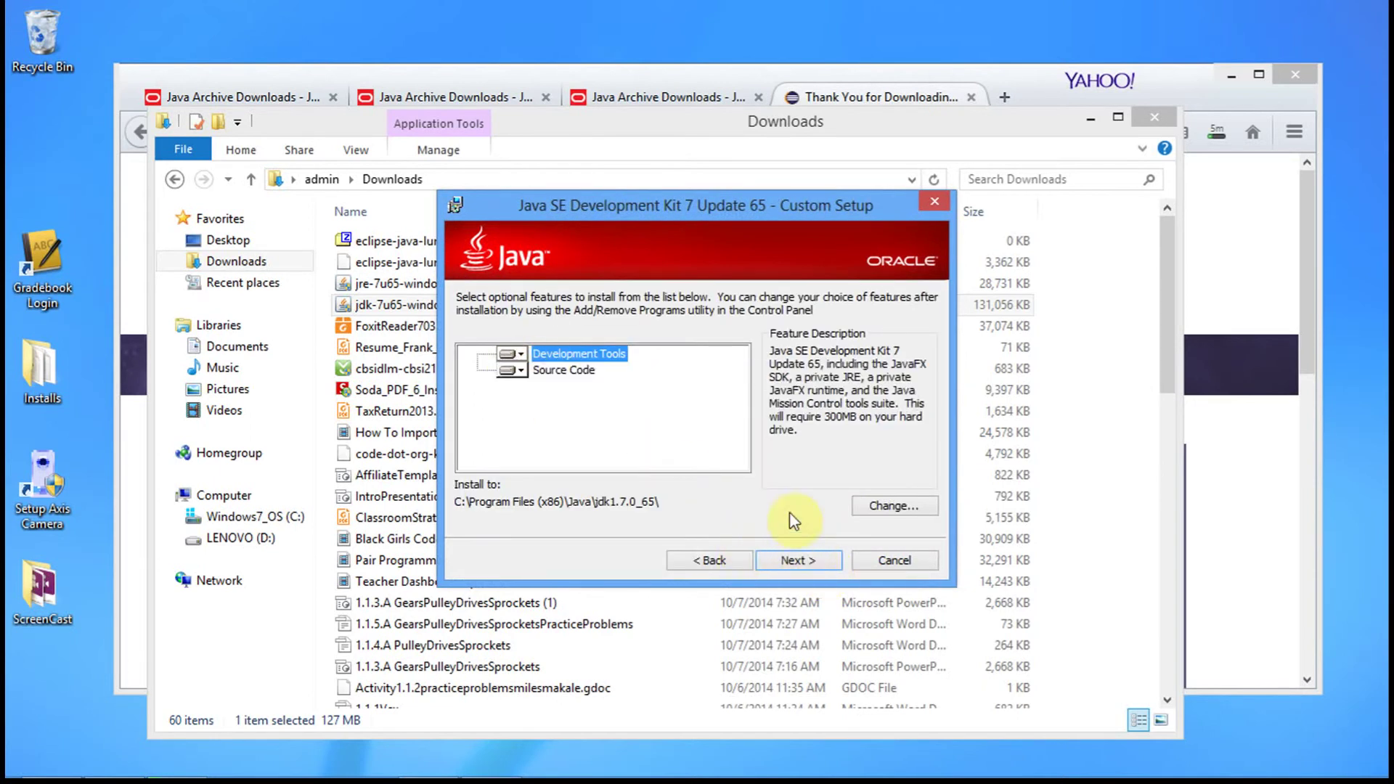
click(810, 565)
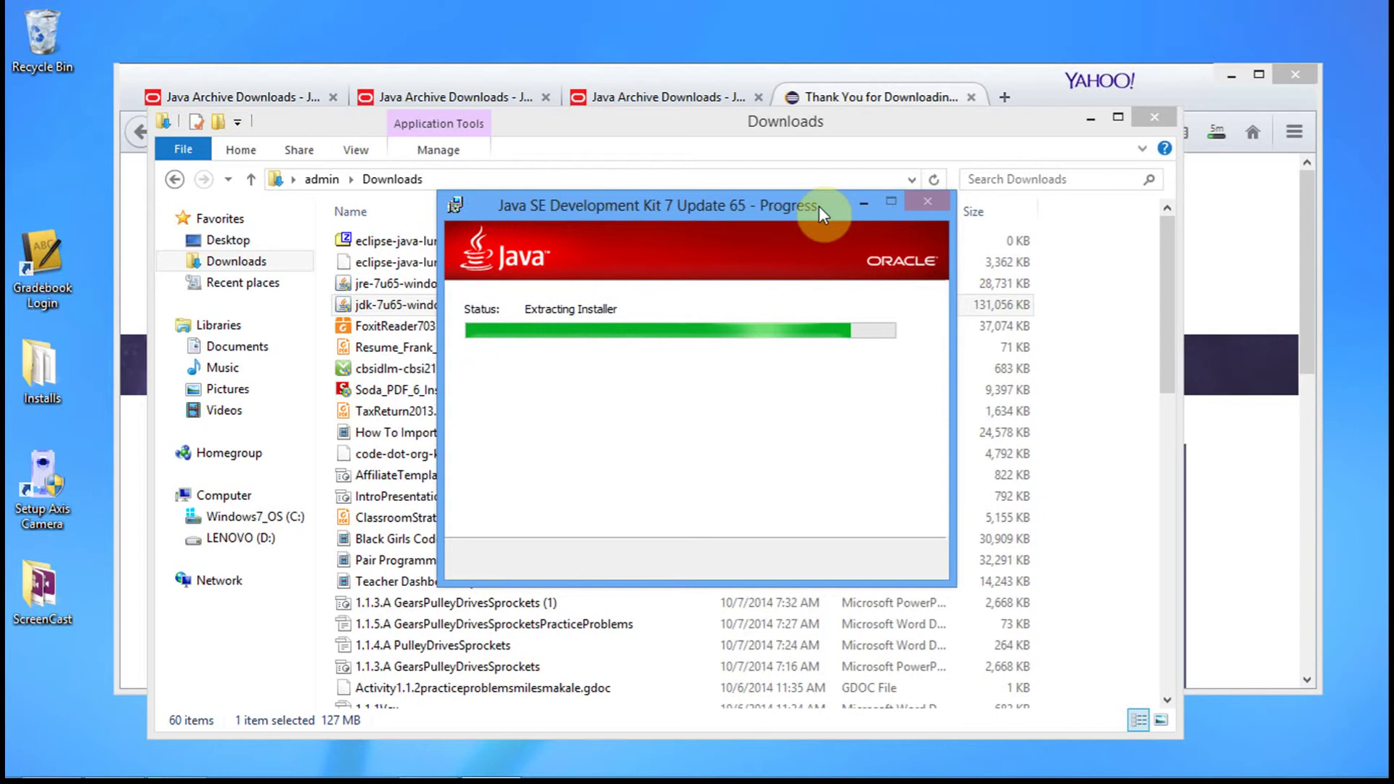
Wait for JDK 7 Update 65 to finish installing and close the installer.
drag(817, 207, 814, 277)
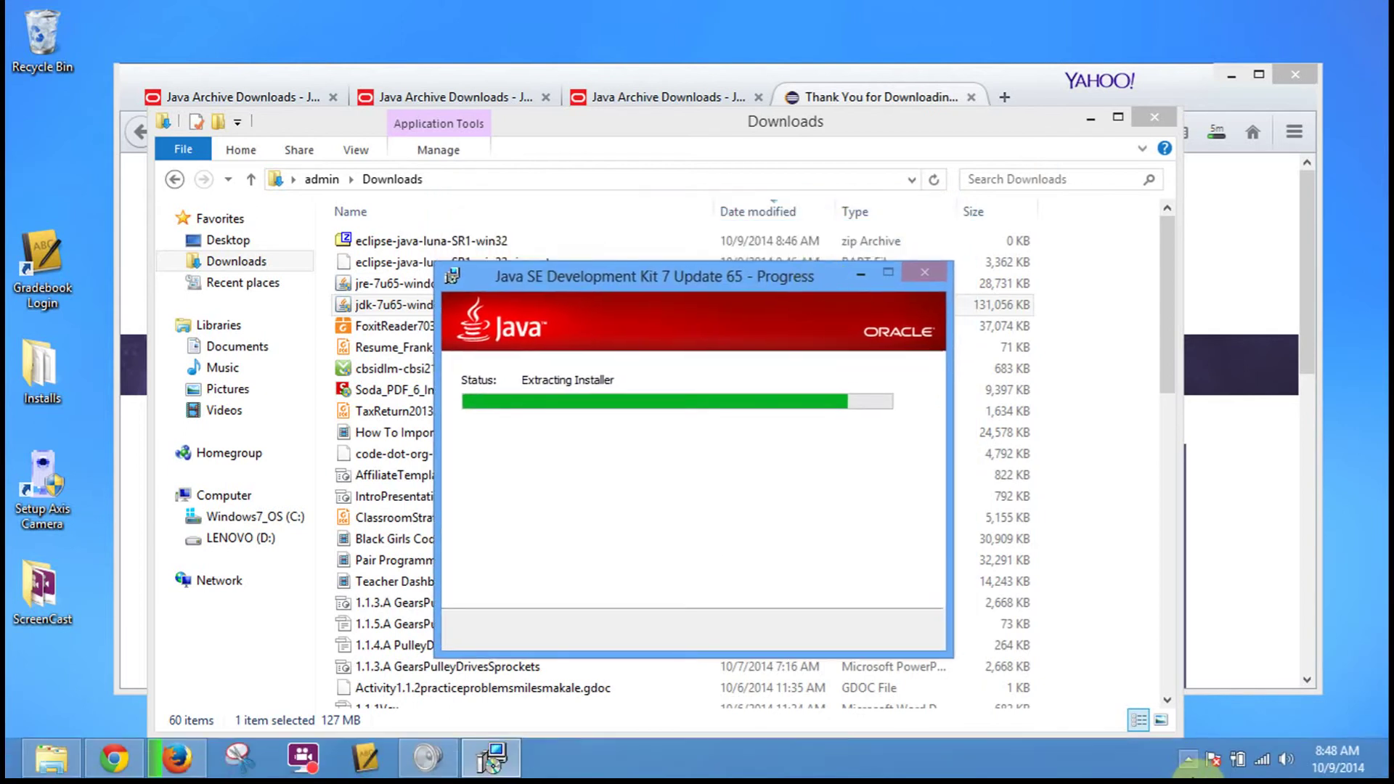
click(1190, 760)
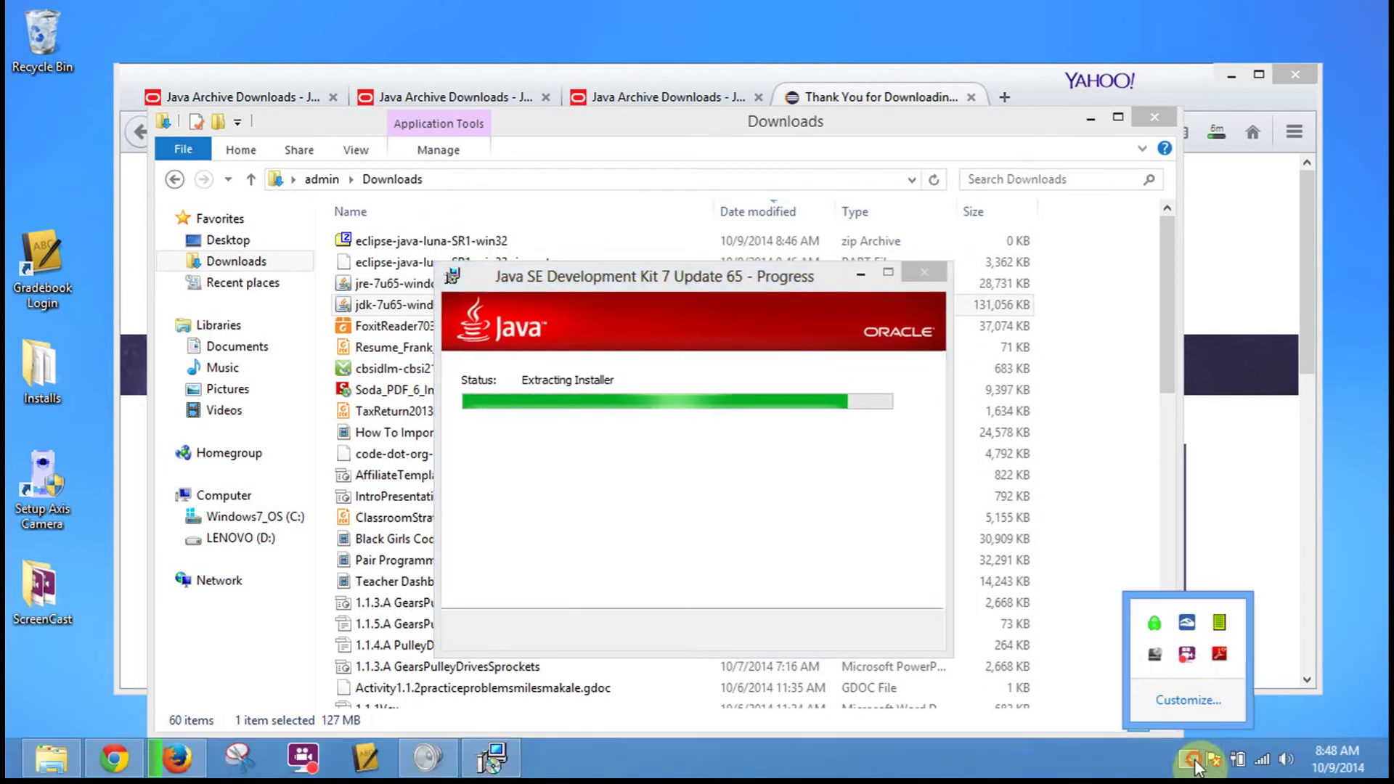
right_click(1190, 657)
click(1161, 295)
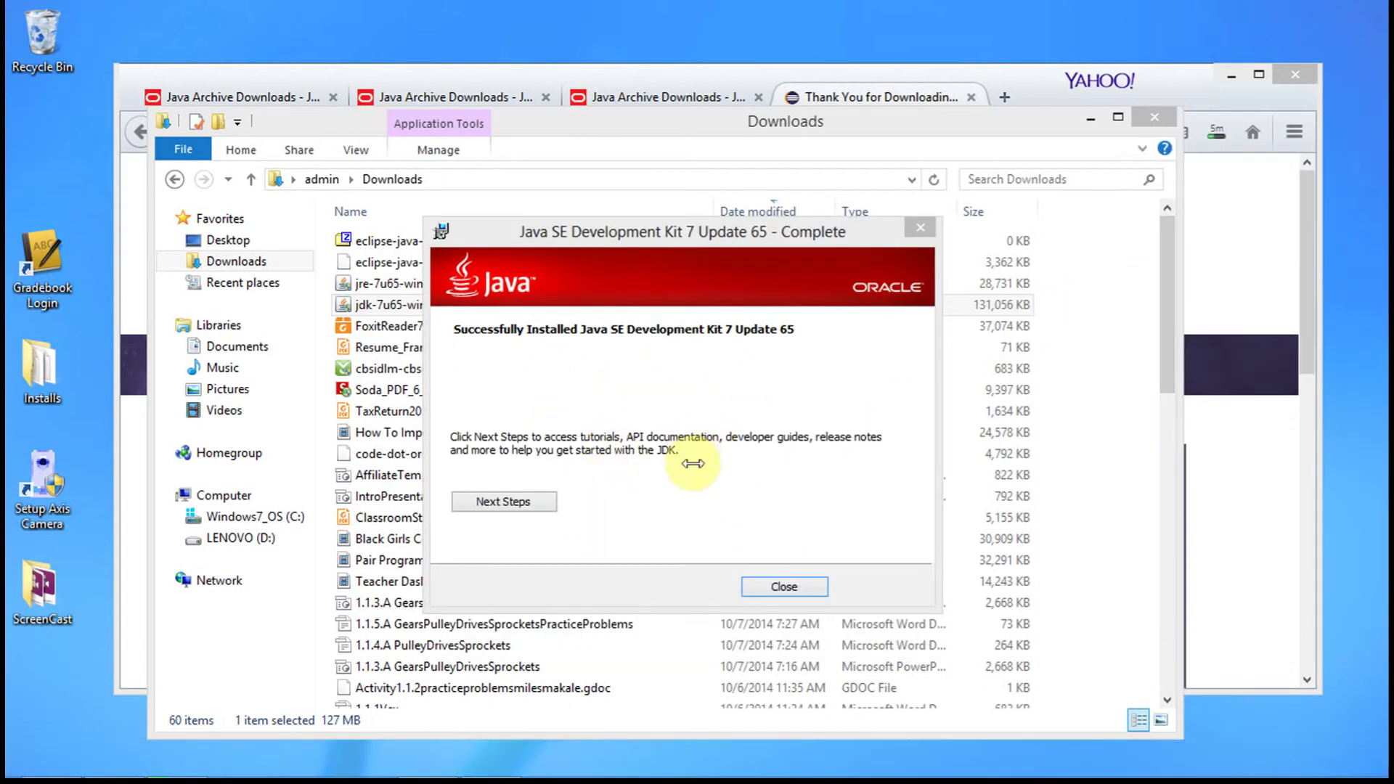
click(794, 584)
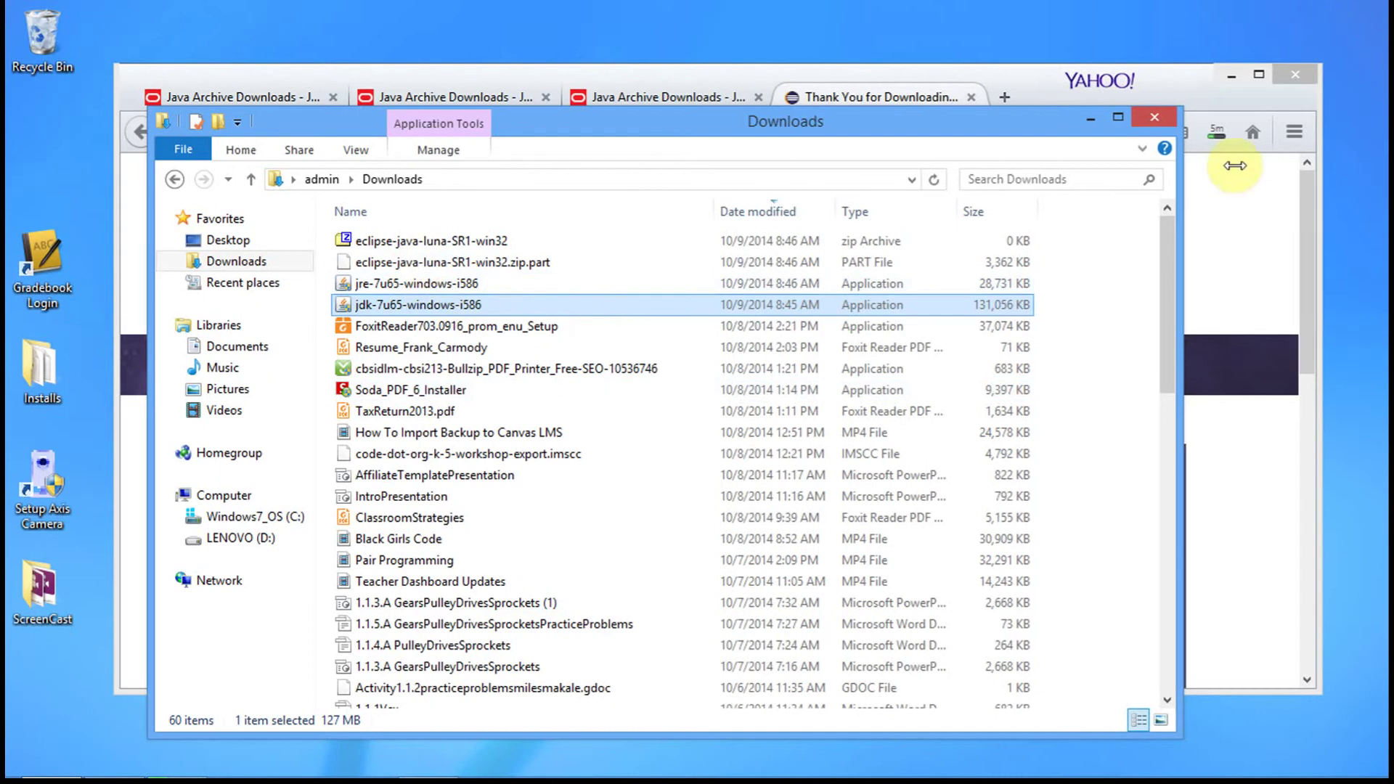
Confirm the eclipse-java-luna-SR1-win32.zip download finished, then select the zip in the Downloads folder.
click(1194, 88)
click(1216, 131)
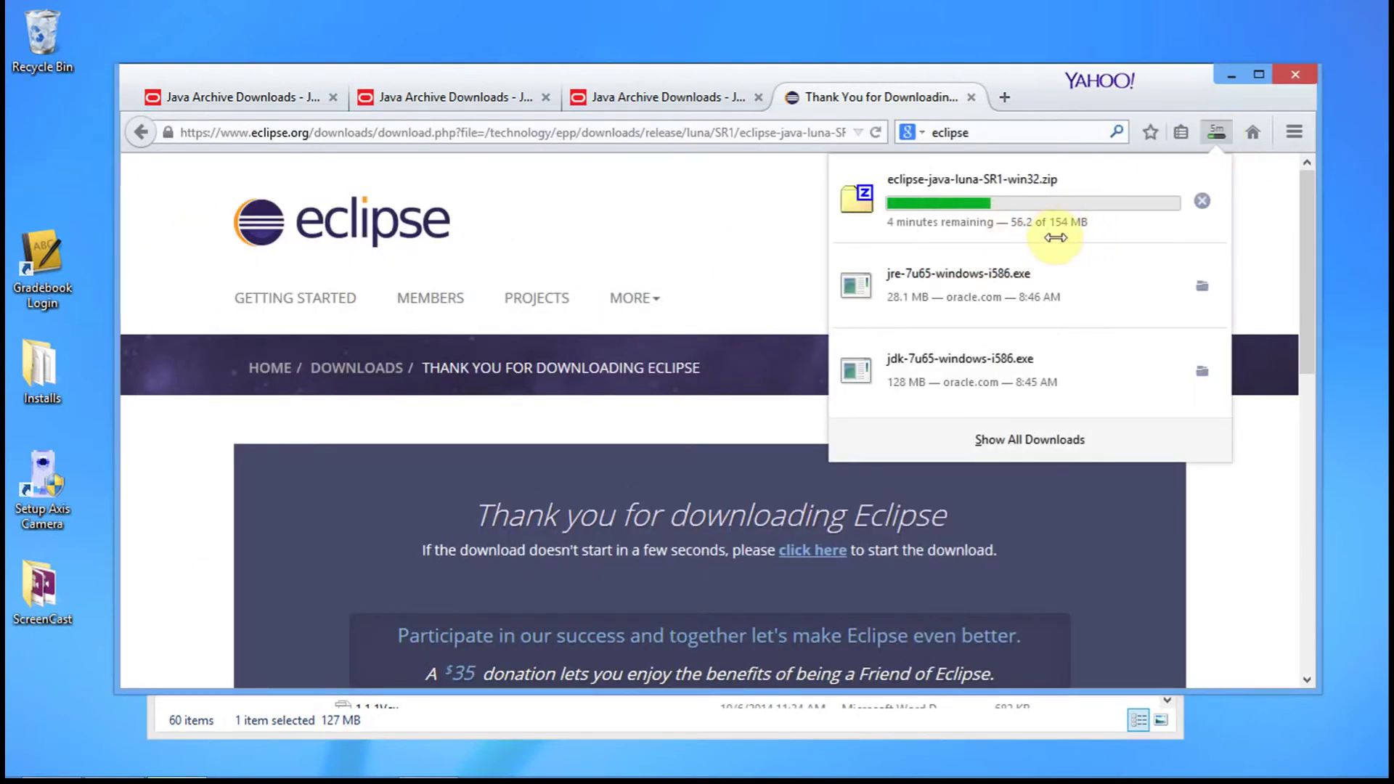
mouse_move(1286, 727)
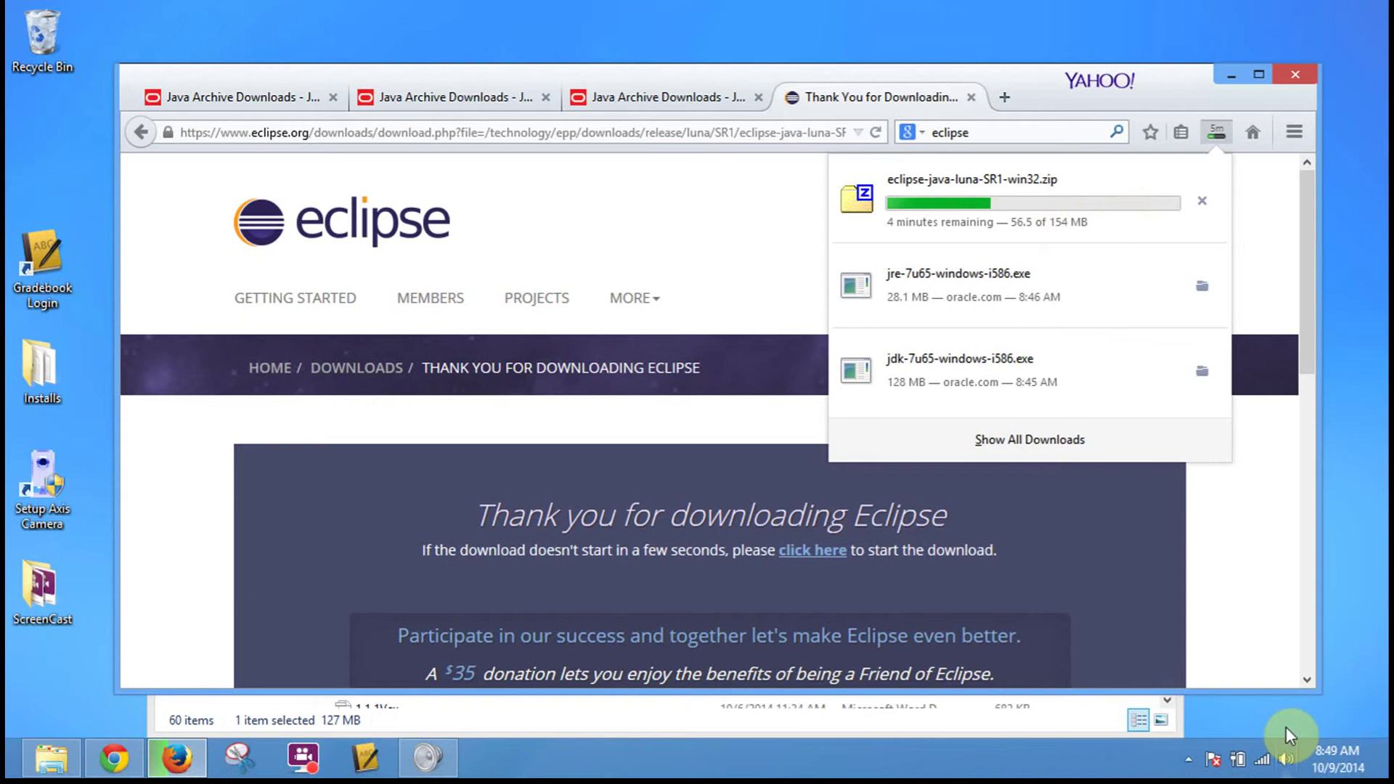
click(1187, 759)
right_click(1186, 653)
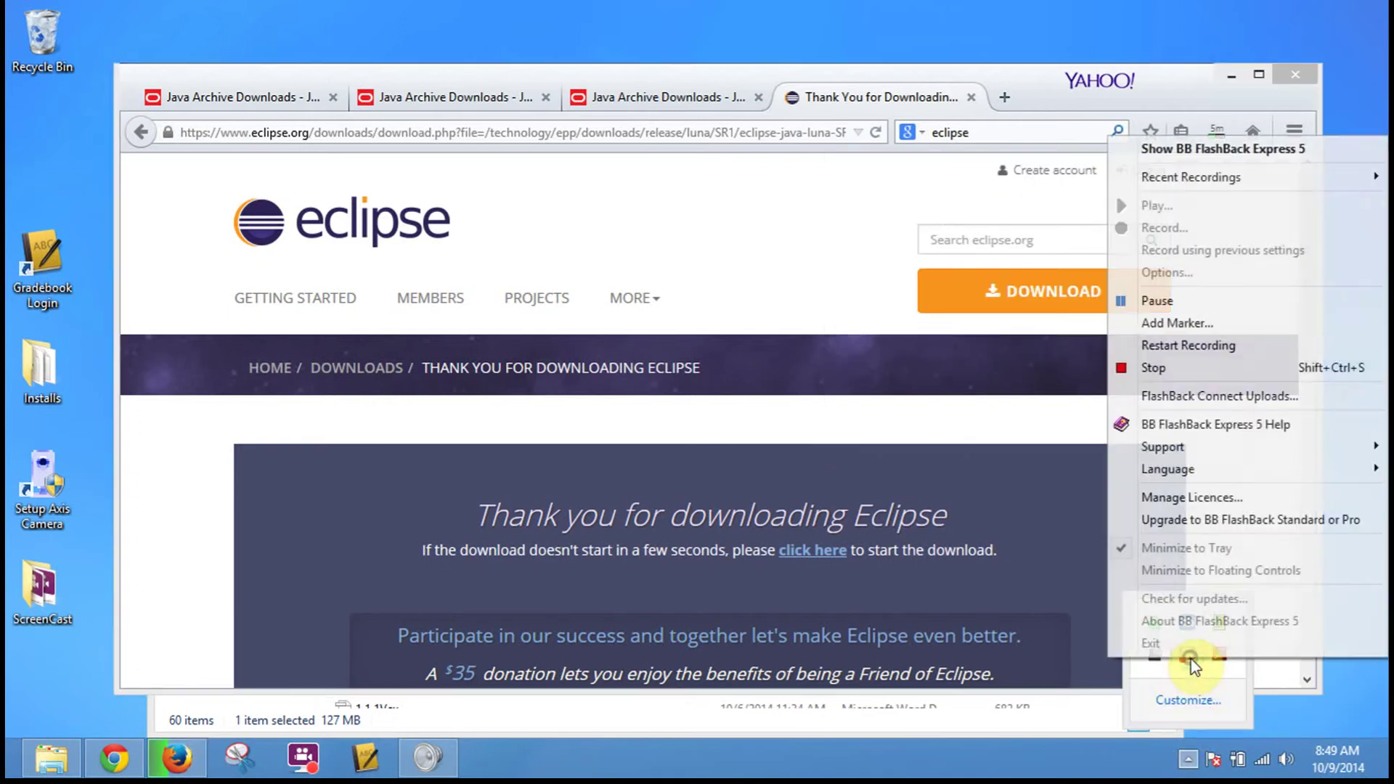
click(1208, 299)
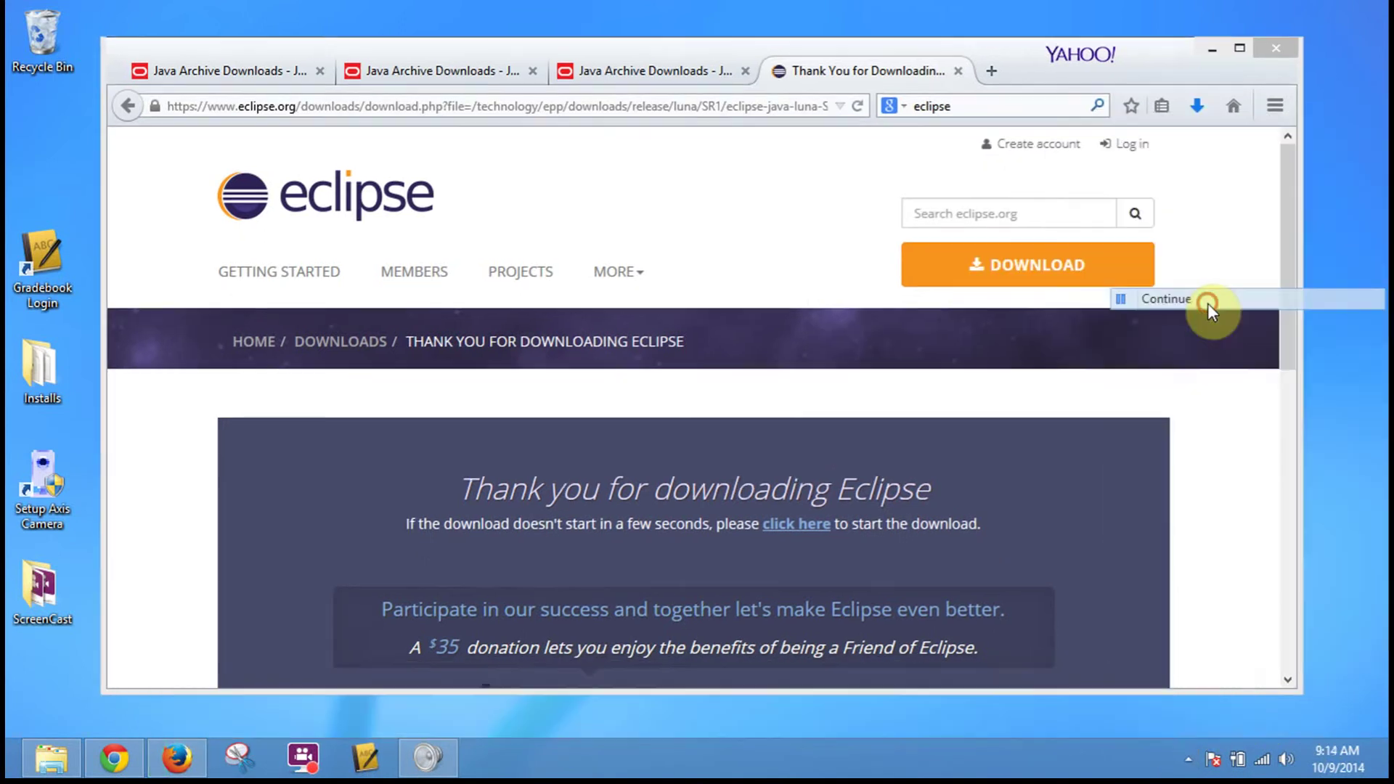
click(1207, 302)
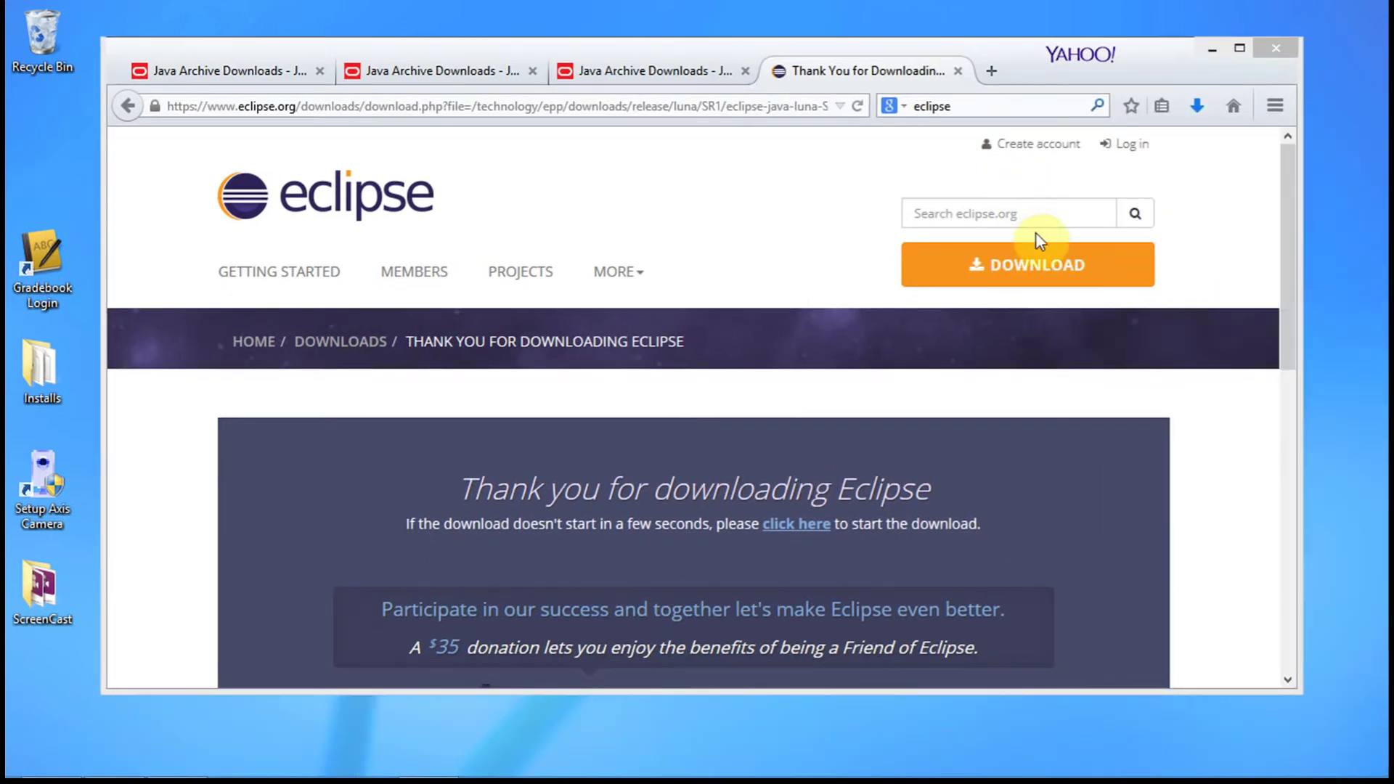
click(1199, 109)
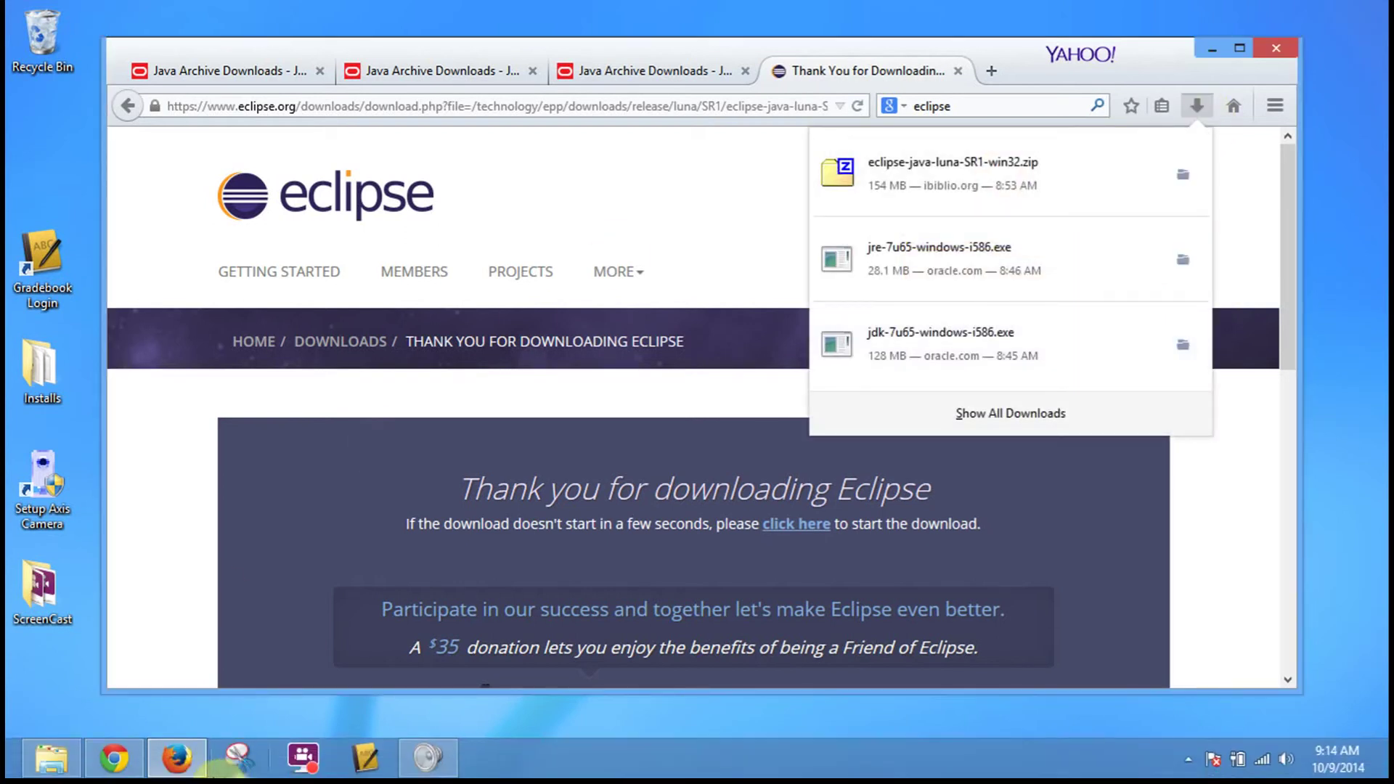
click(51, 759)
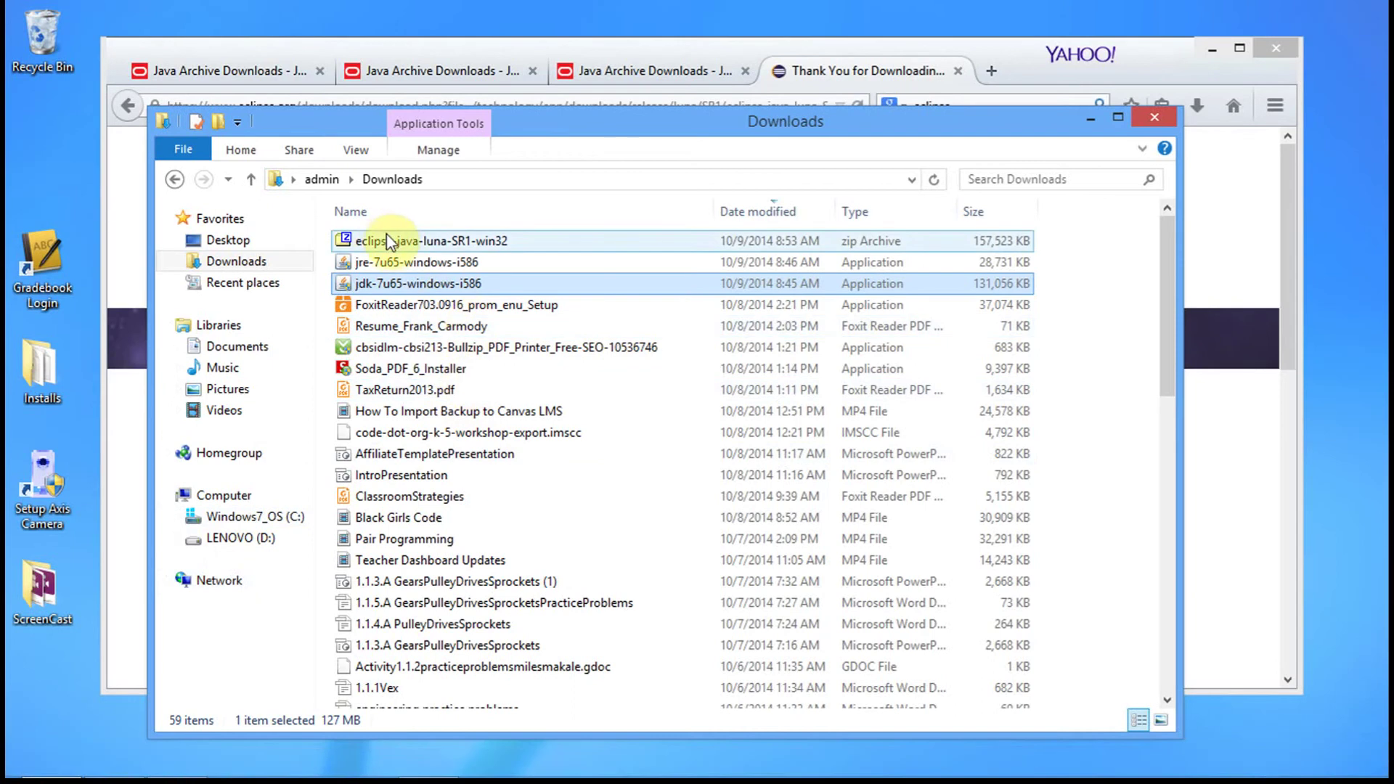
click(388, 240)
Open eclipse-java-luna-SR1-win32.zip with 7-Zip's Open archive and show the Documents library alongside.
right_click(390, 241)
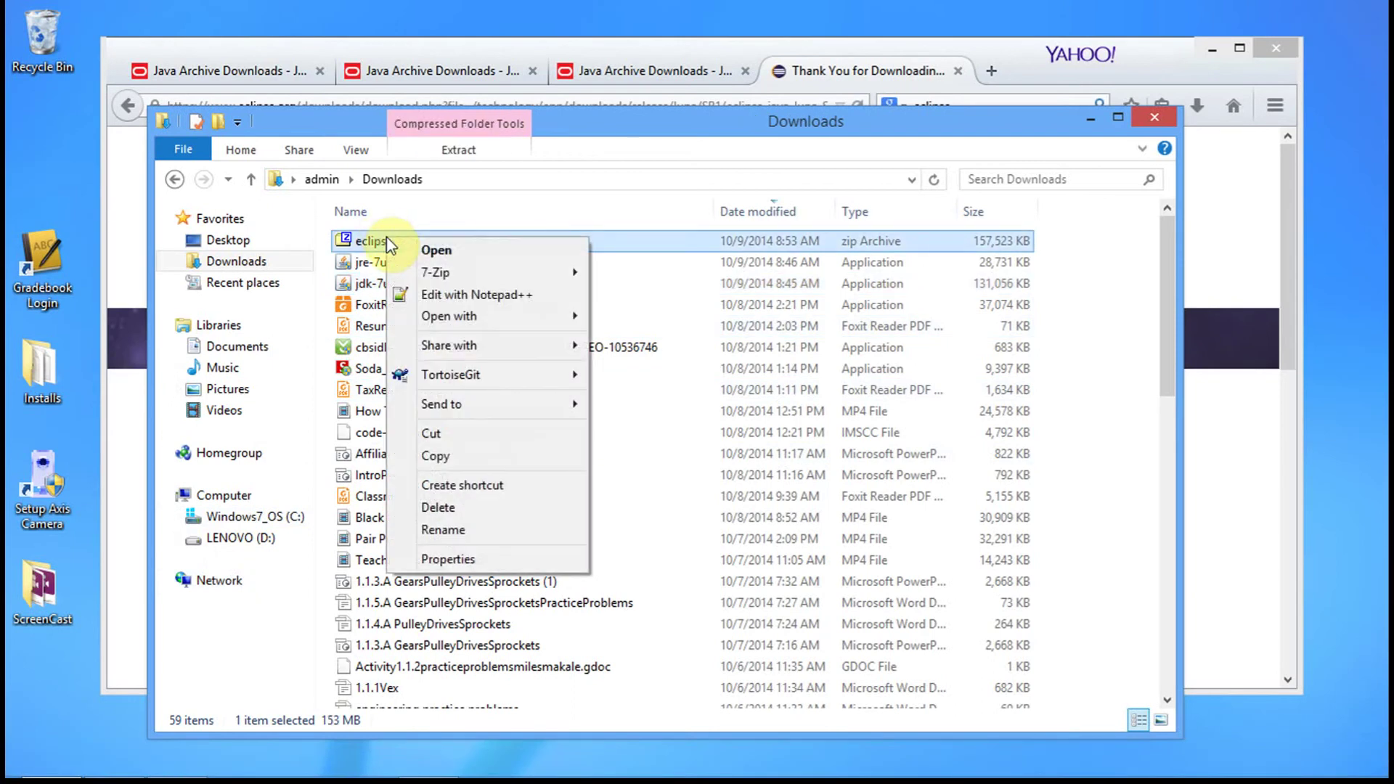
mouse_move(549, 282)
click(366, 250)
double_click(370, 247)
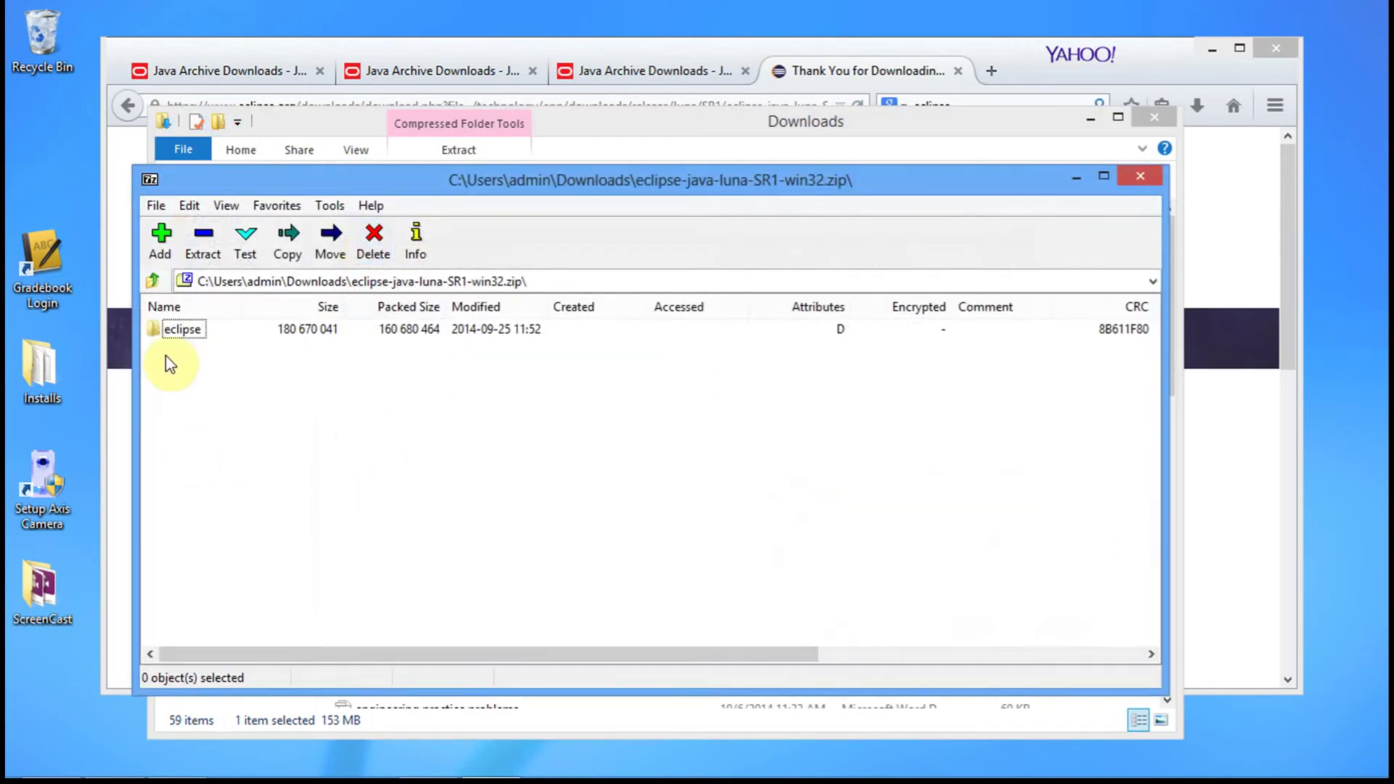
drag(315, 185, 464, 134)
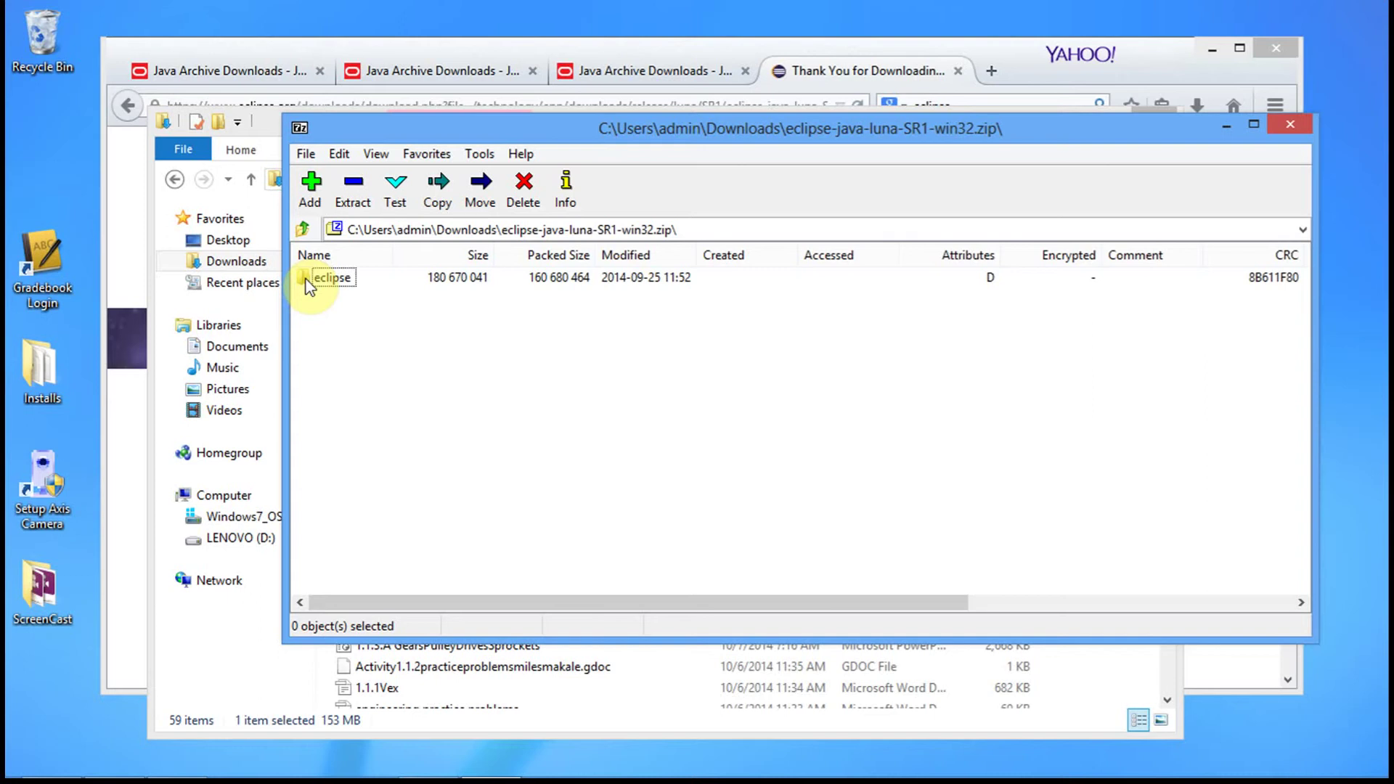
click(250, 346)
Place Documents beside 7-Zip, drag the eclipse folder into Documents, then open it.
drag(785, 111, 729, 274)
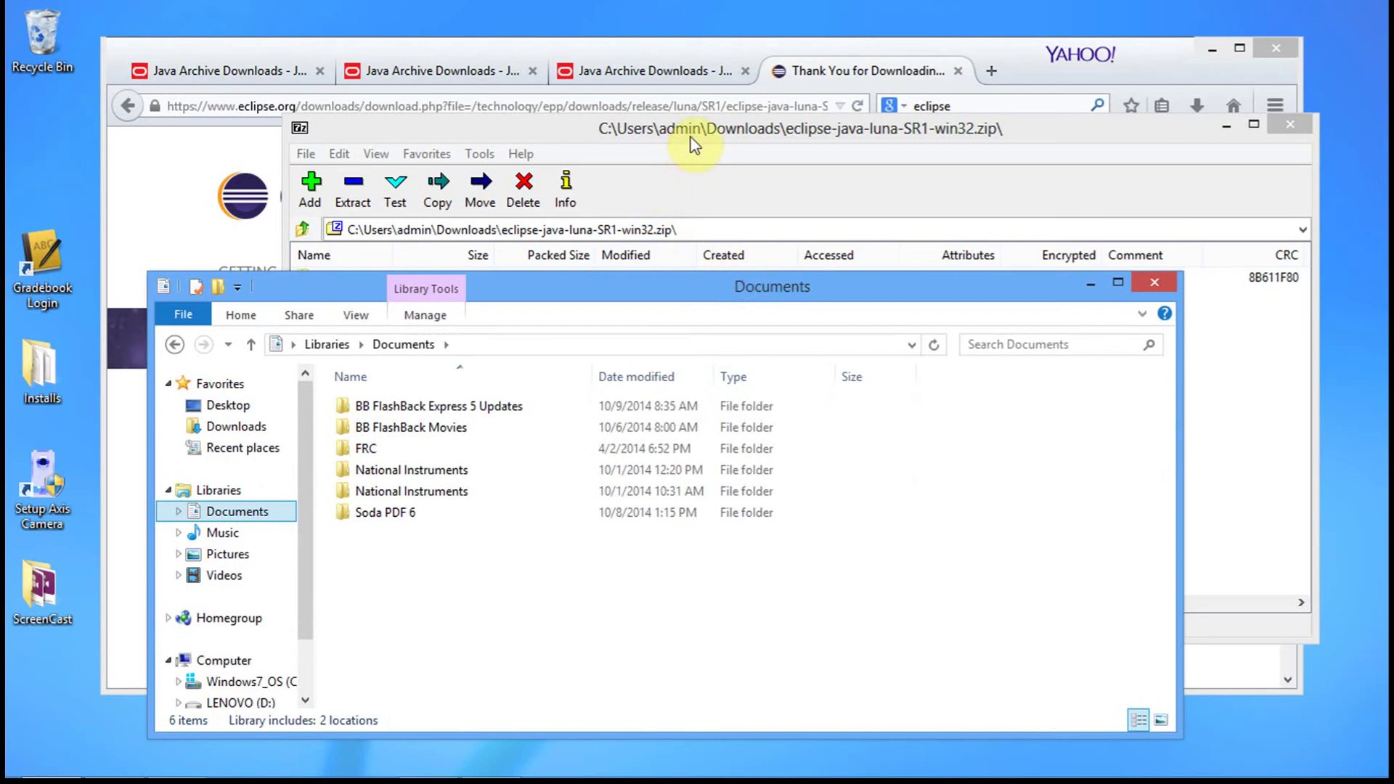
drag(693, 130, 973, 93)
drag(608, 241, 408, 584)
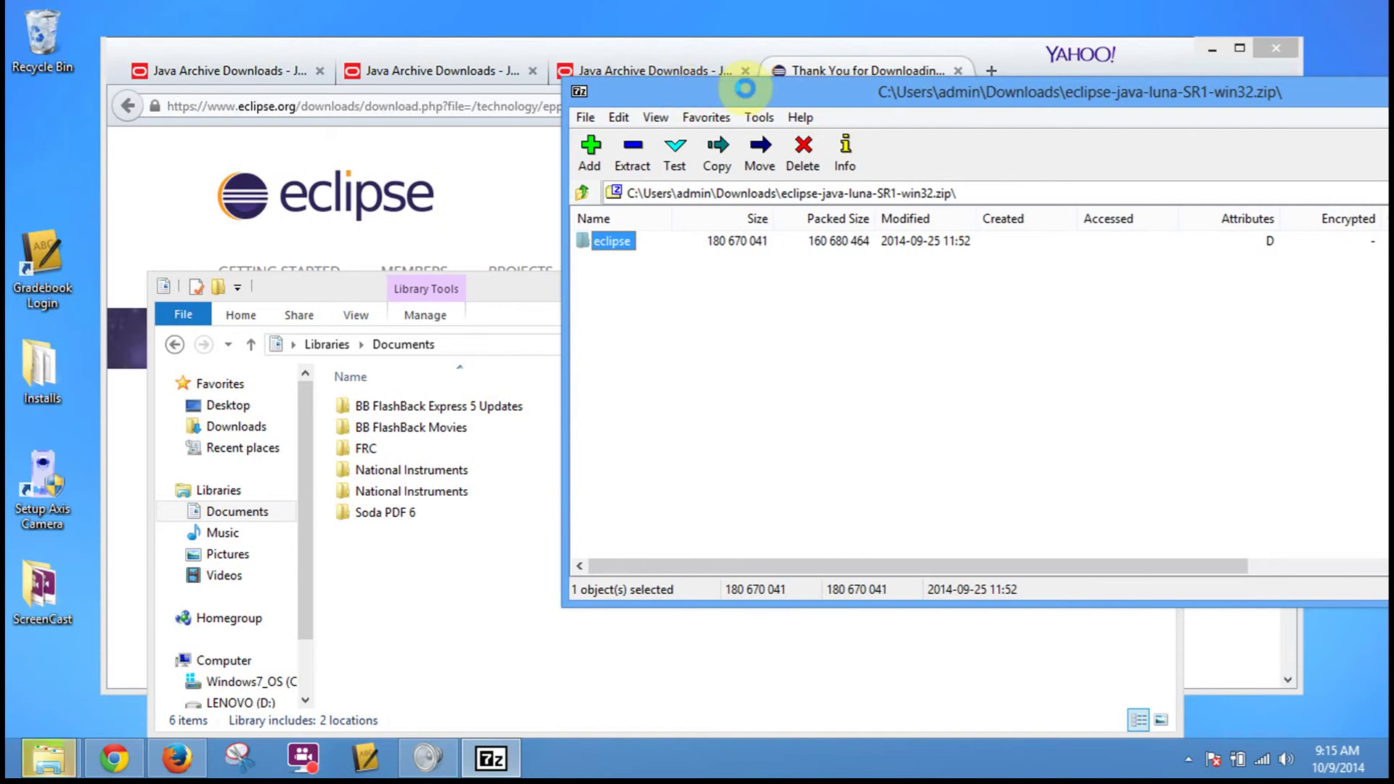
click(475, 583)
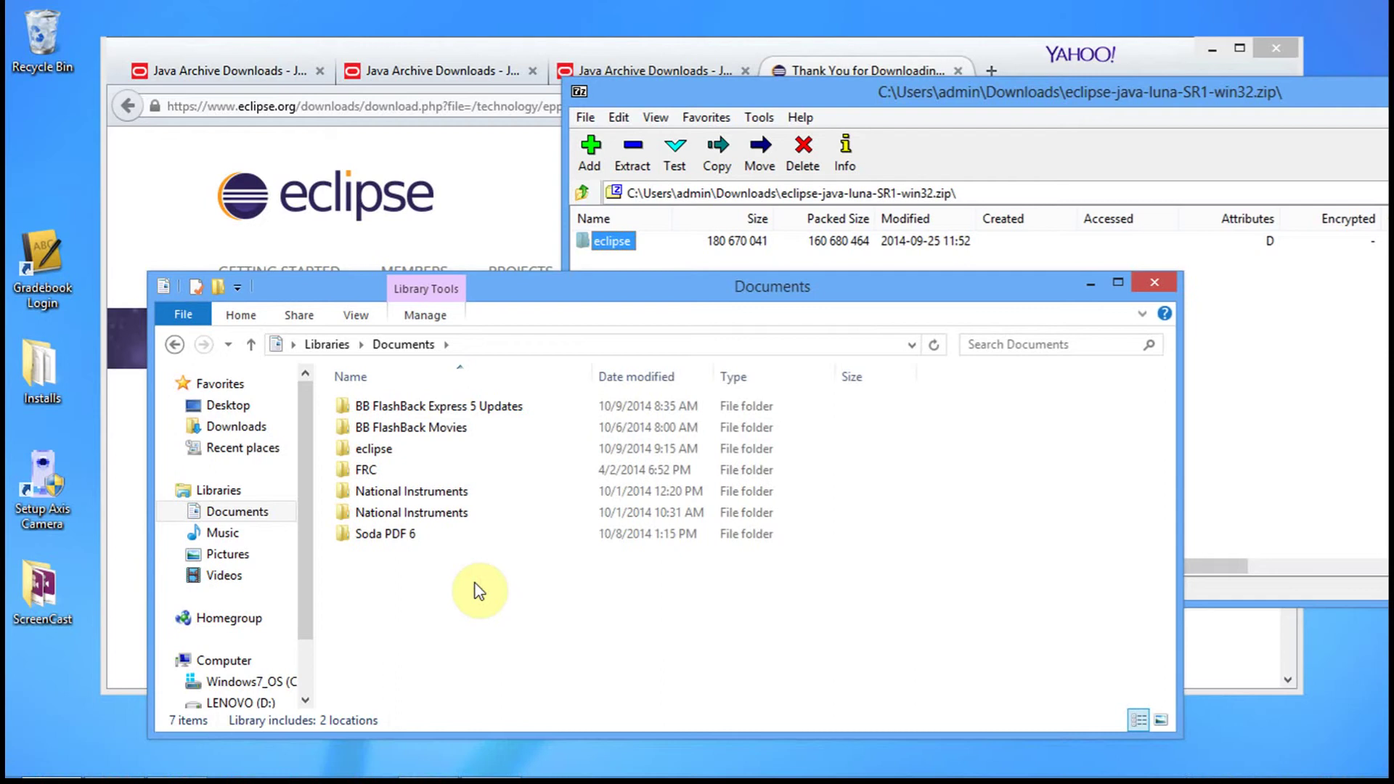
click(388, 454)
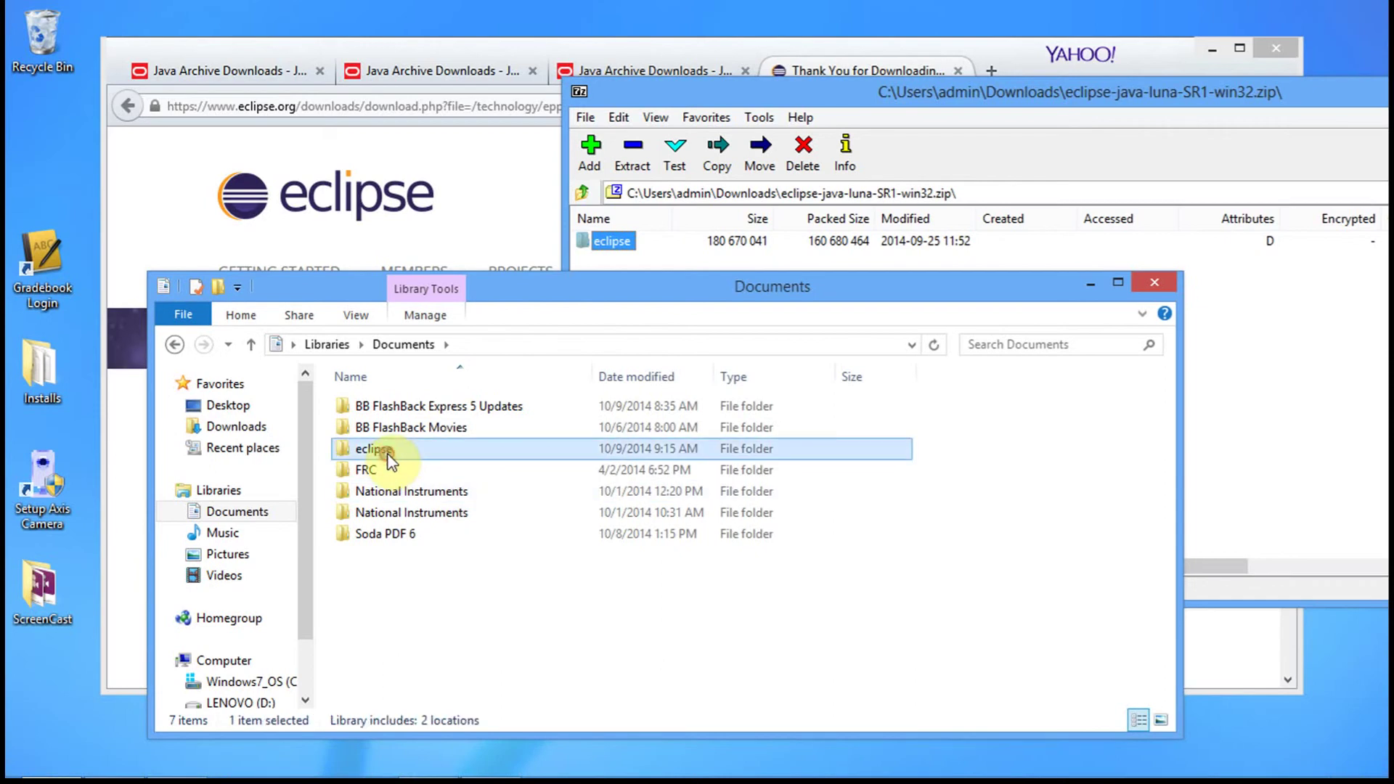
double_click(387, 454)
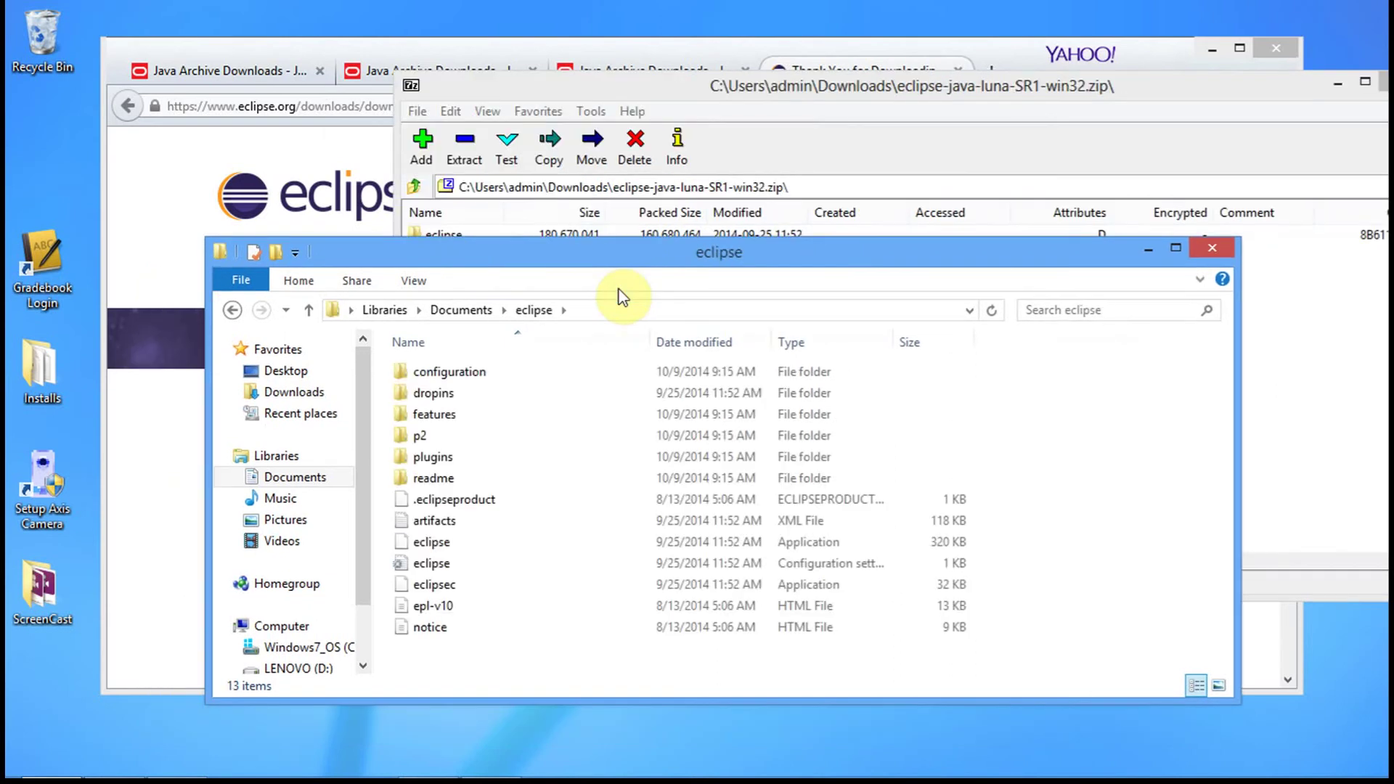
Create a shortcut to the eclipse application and place it on the desktop.
right_click(433, 543)
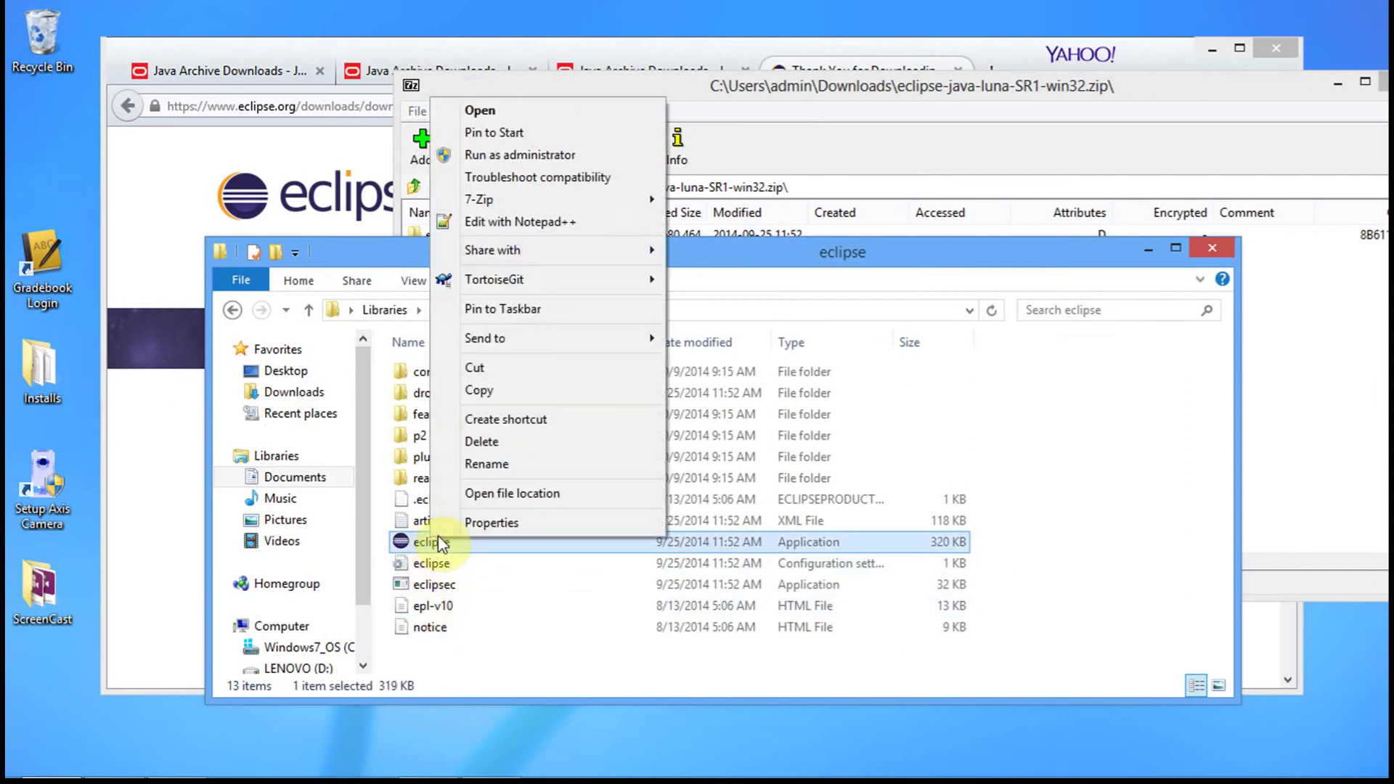
click(533, 424)
drag(442, 546, 45, 172)
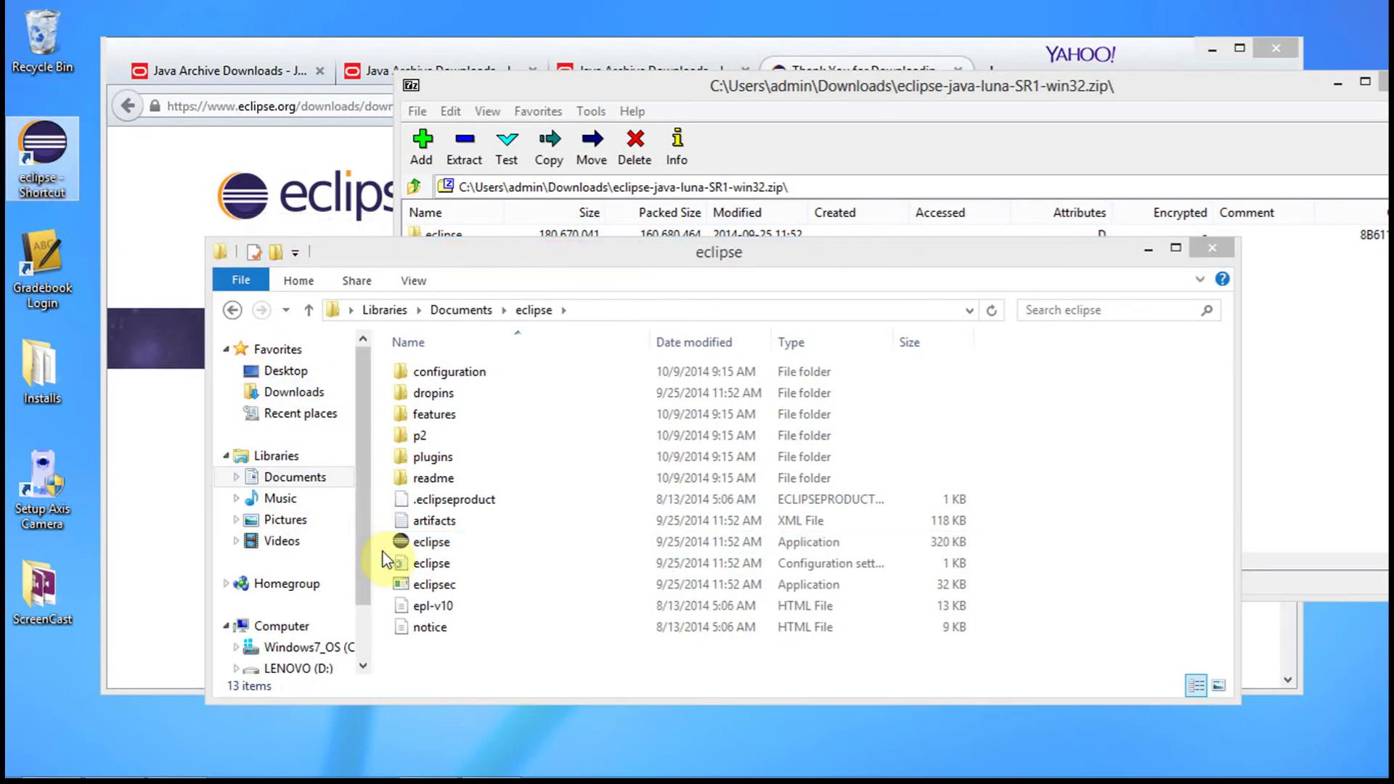
right_click(433, 543)
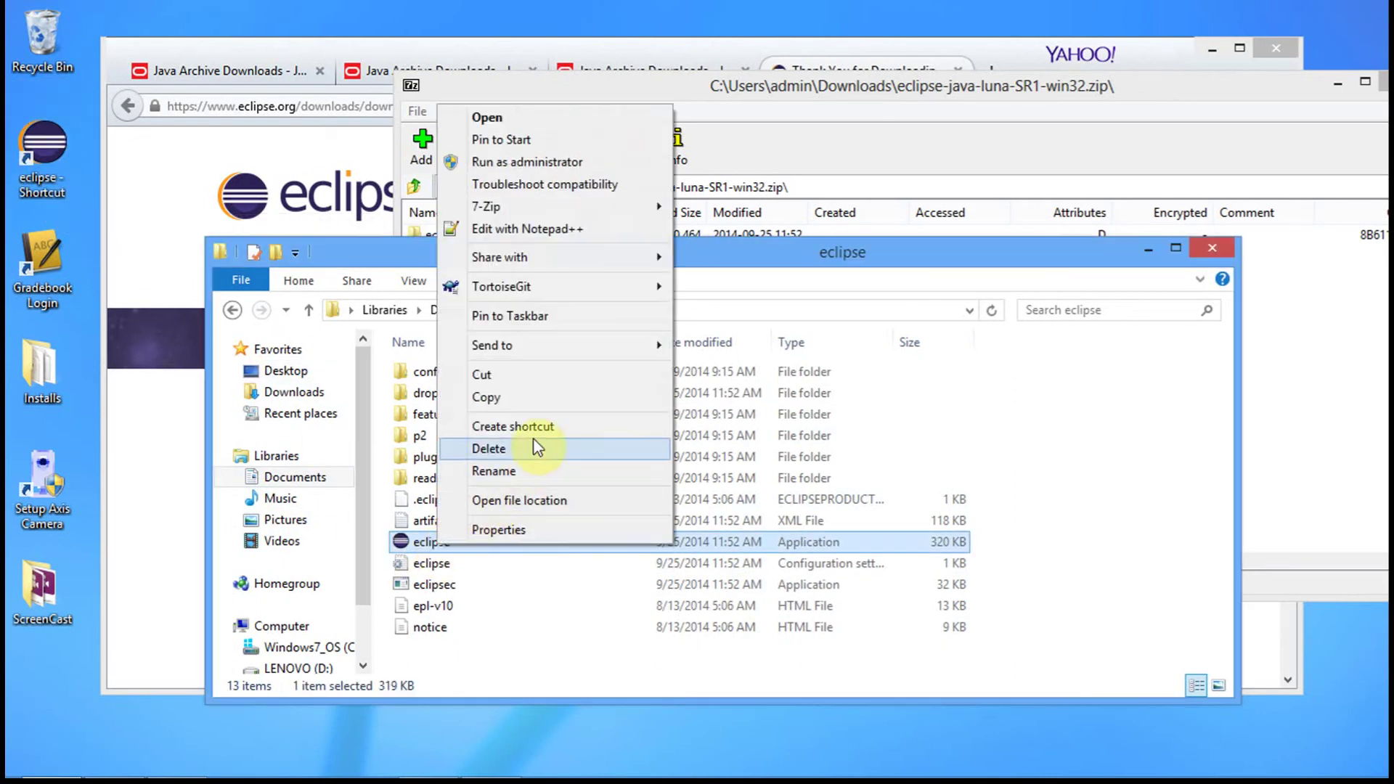
click(486, 657)
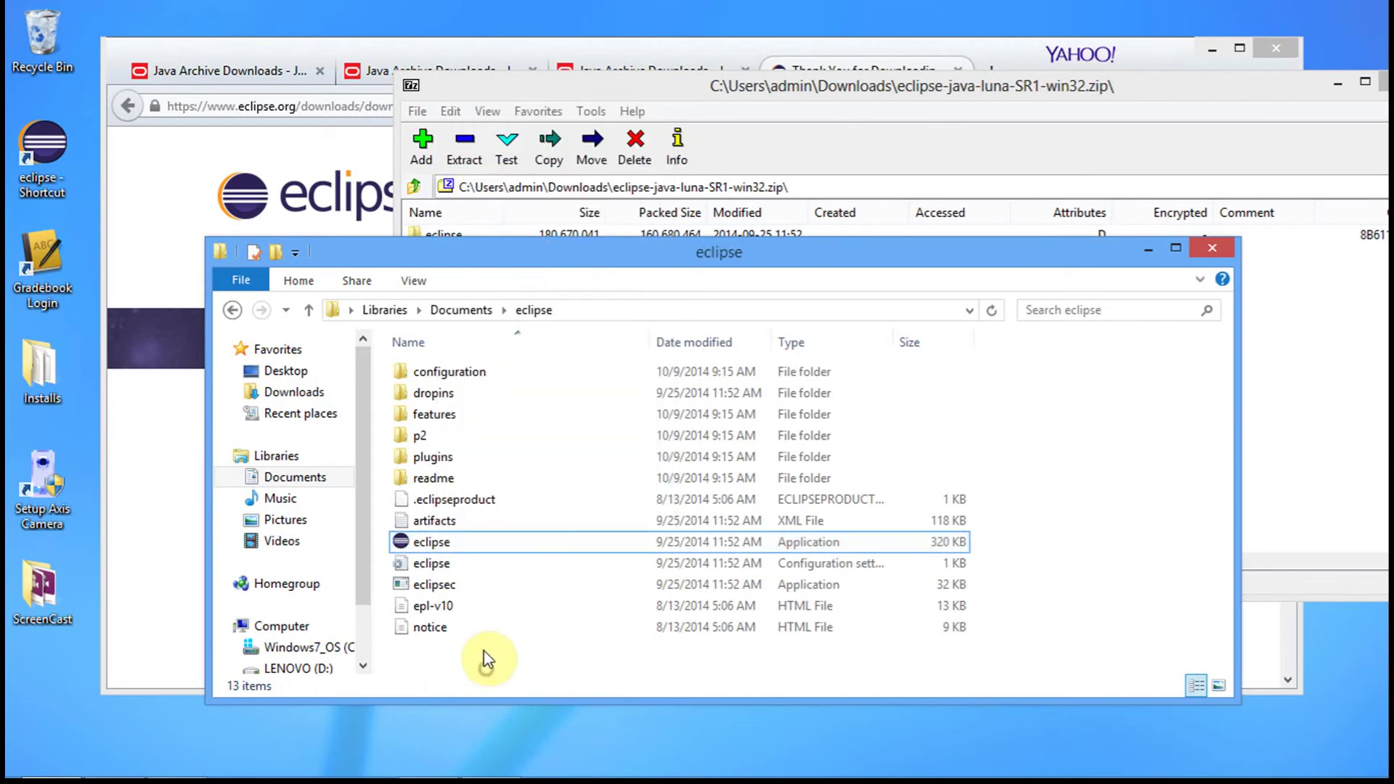
Rename the desktop shortcut to 'eclipse' and close the eclipse folder window.
click(40, 195)
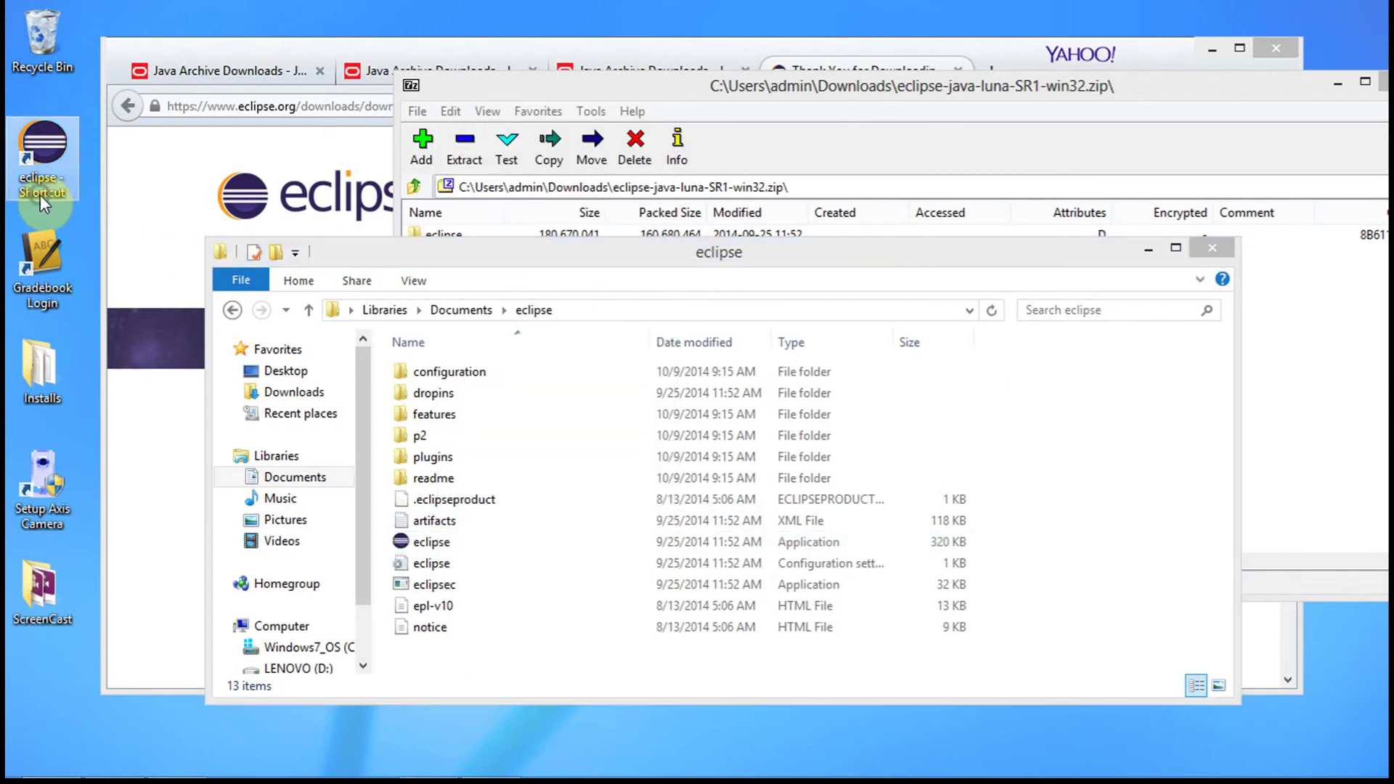
right_click(41, 195)
click(133, 555)
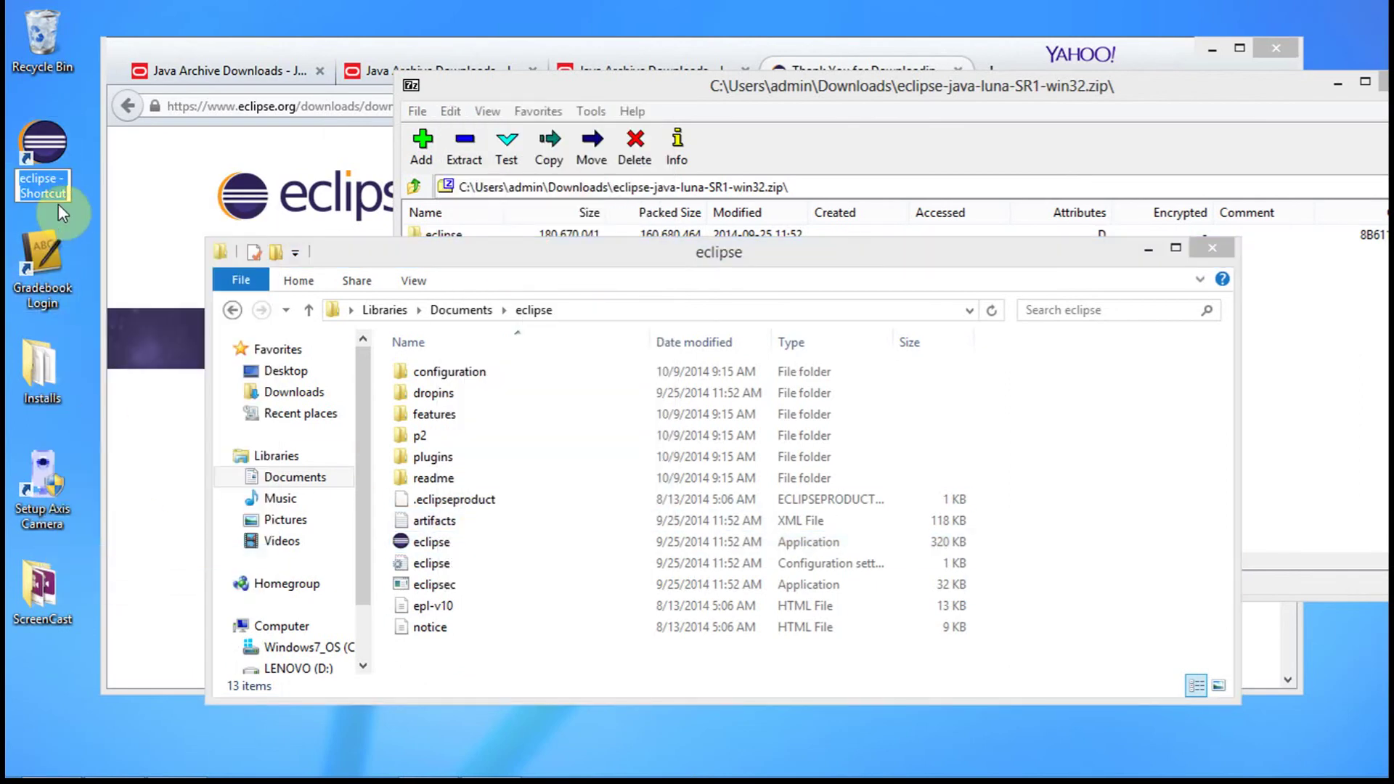
drag(67, 194, 59, 180)
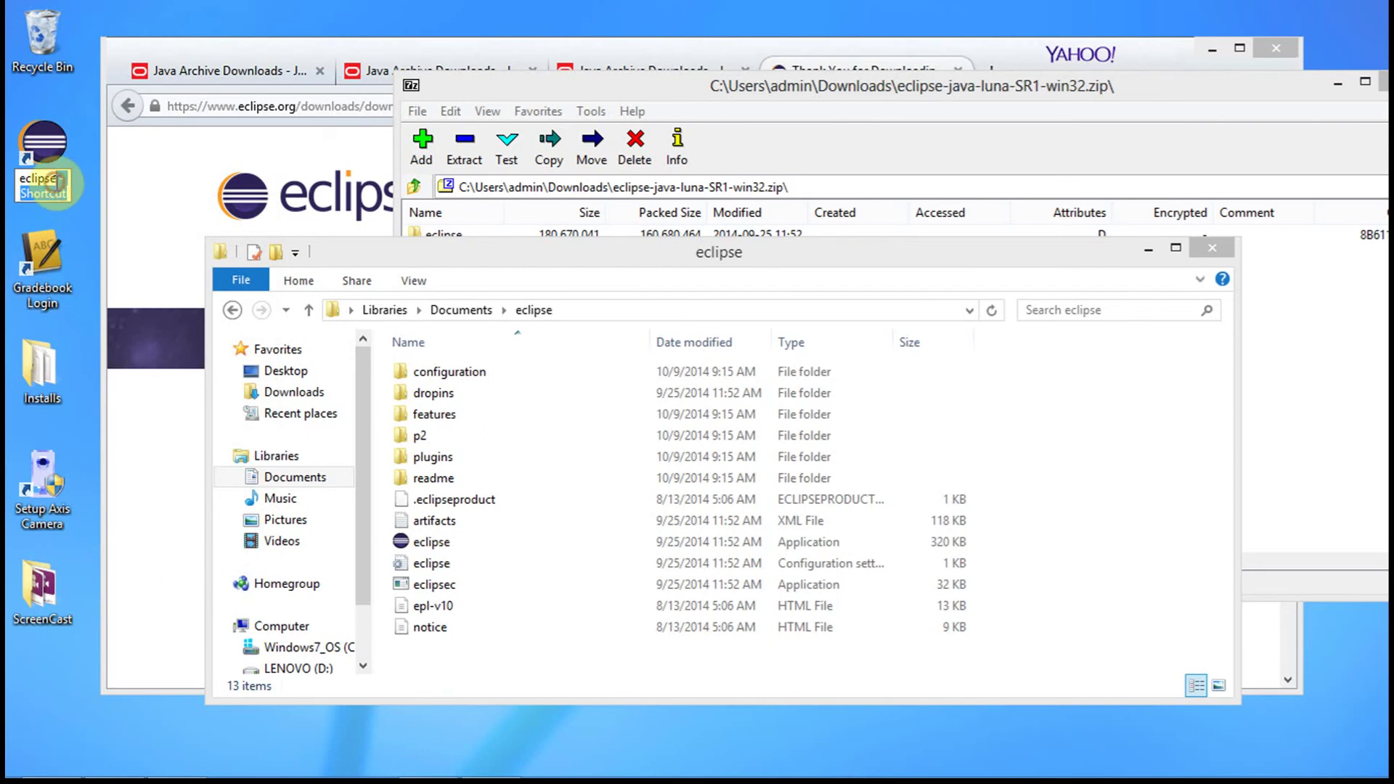
key(BackSpace)
click(72, 234)
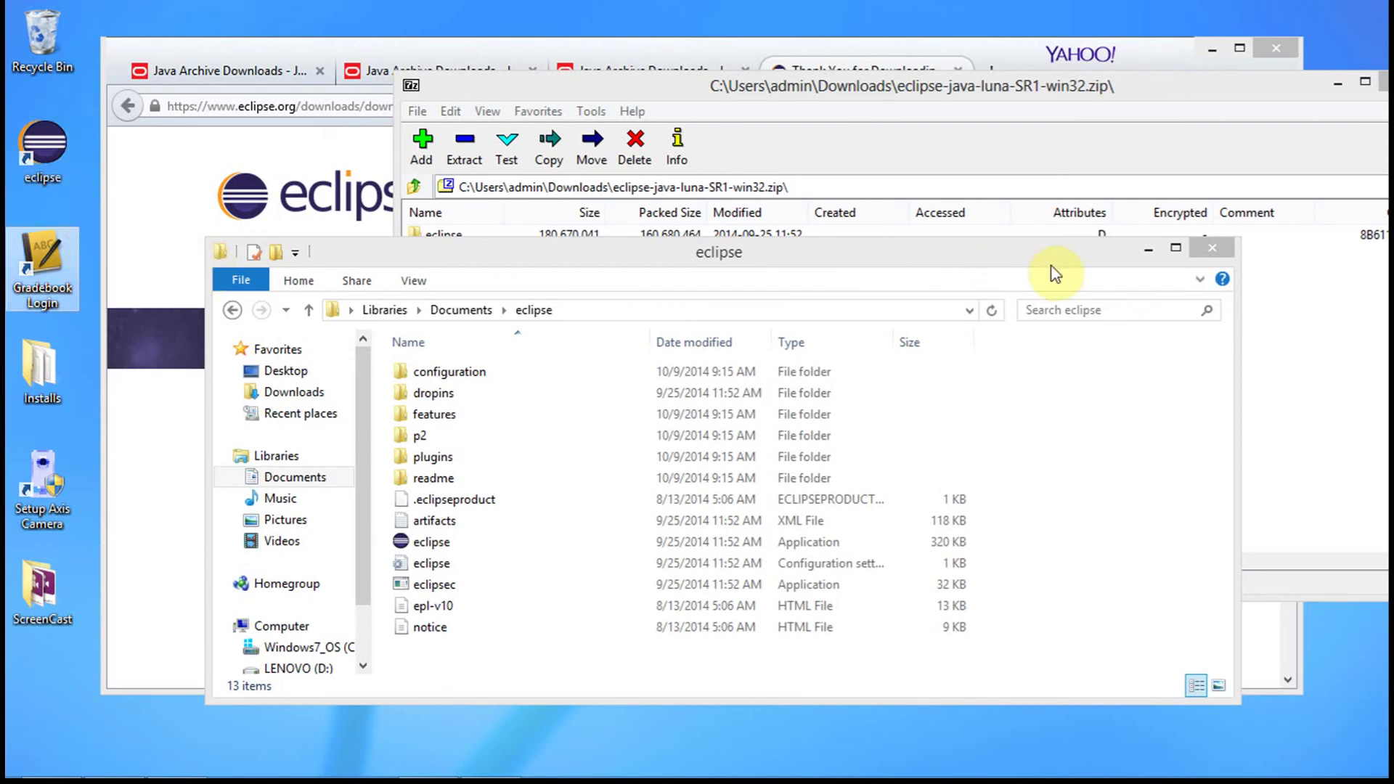
click(1212, 249)
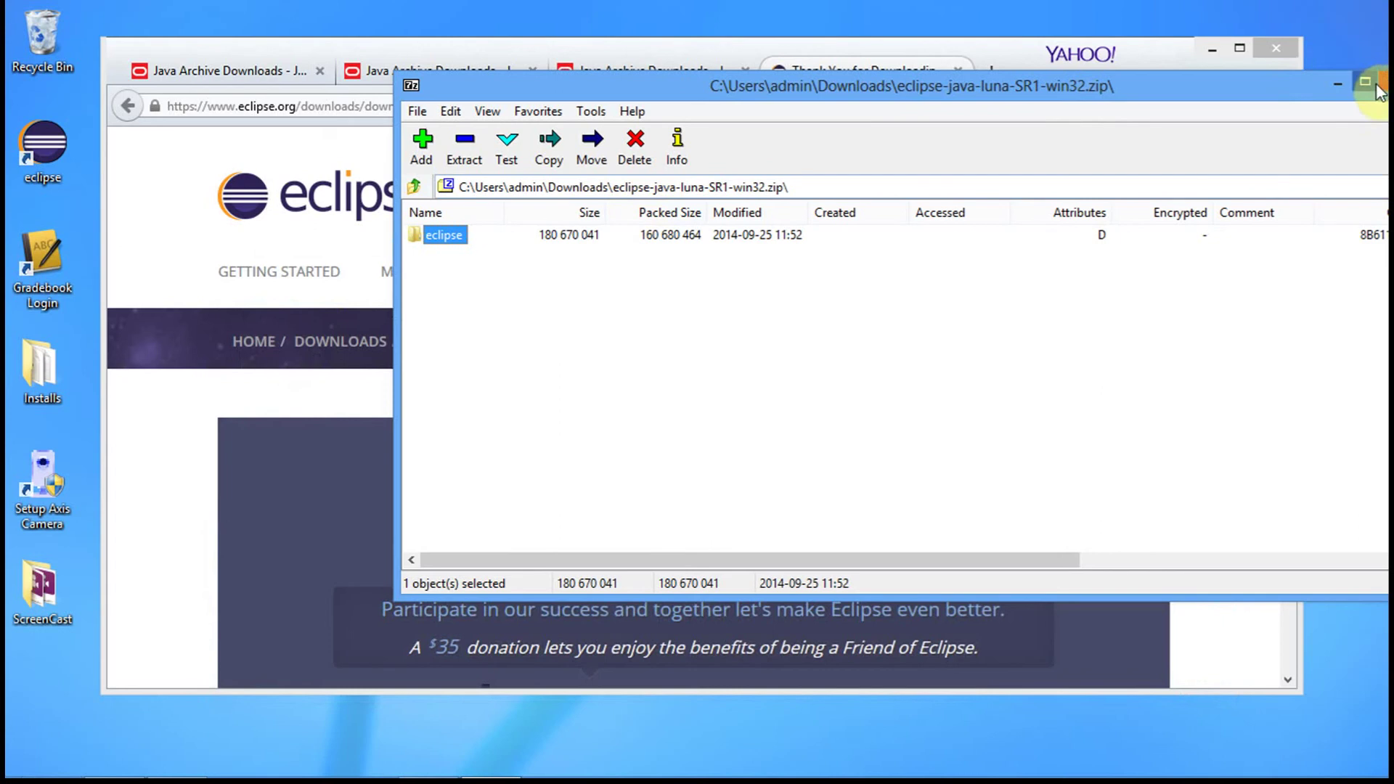
Close 7-Zip, move Firefox aside, and launch Eclipse from the eclipse desktop shortcut.
click(1384, 86)
drag(747, 50, 821, 52)
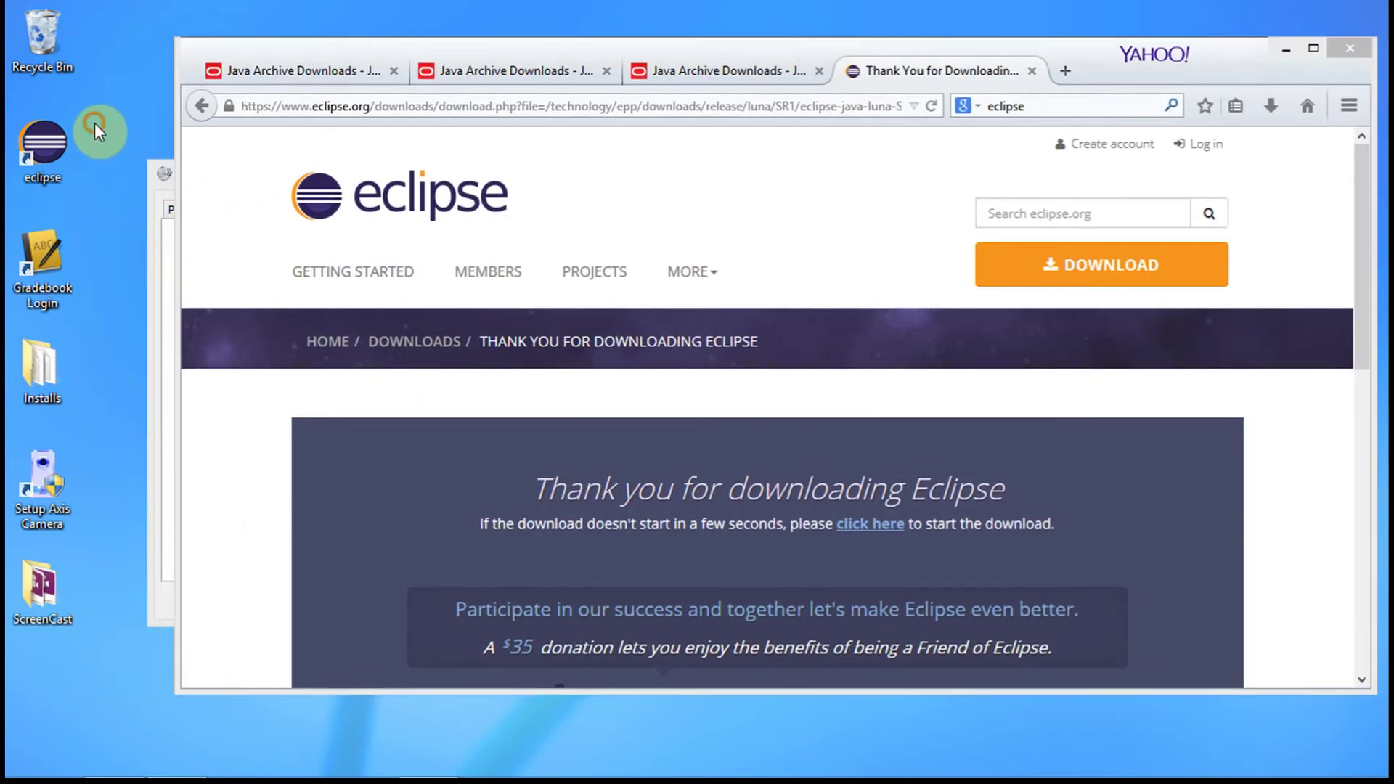
click(30, 141)
double_click(31, 140)
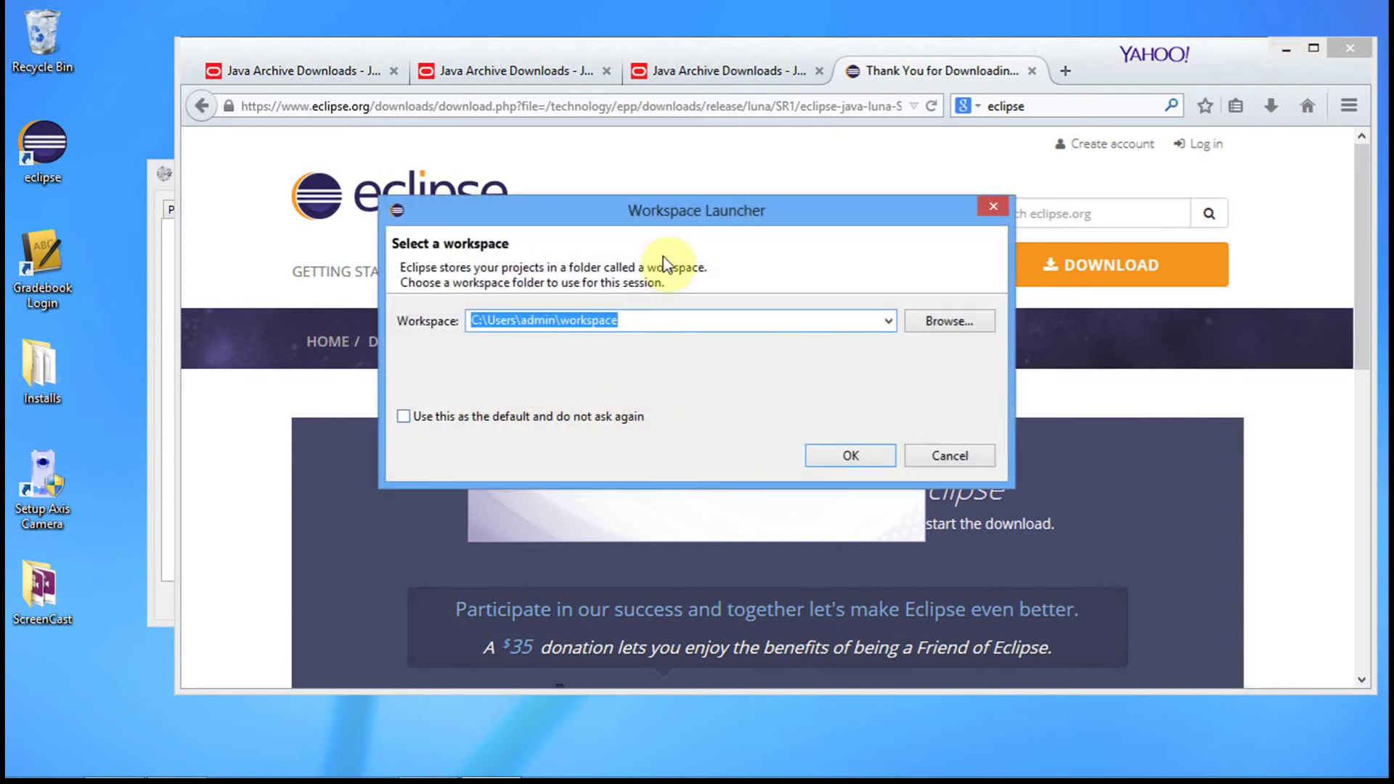
Open the workspace folder picker and navigate to My Documents.
drag(707, 205, 696, 351)
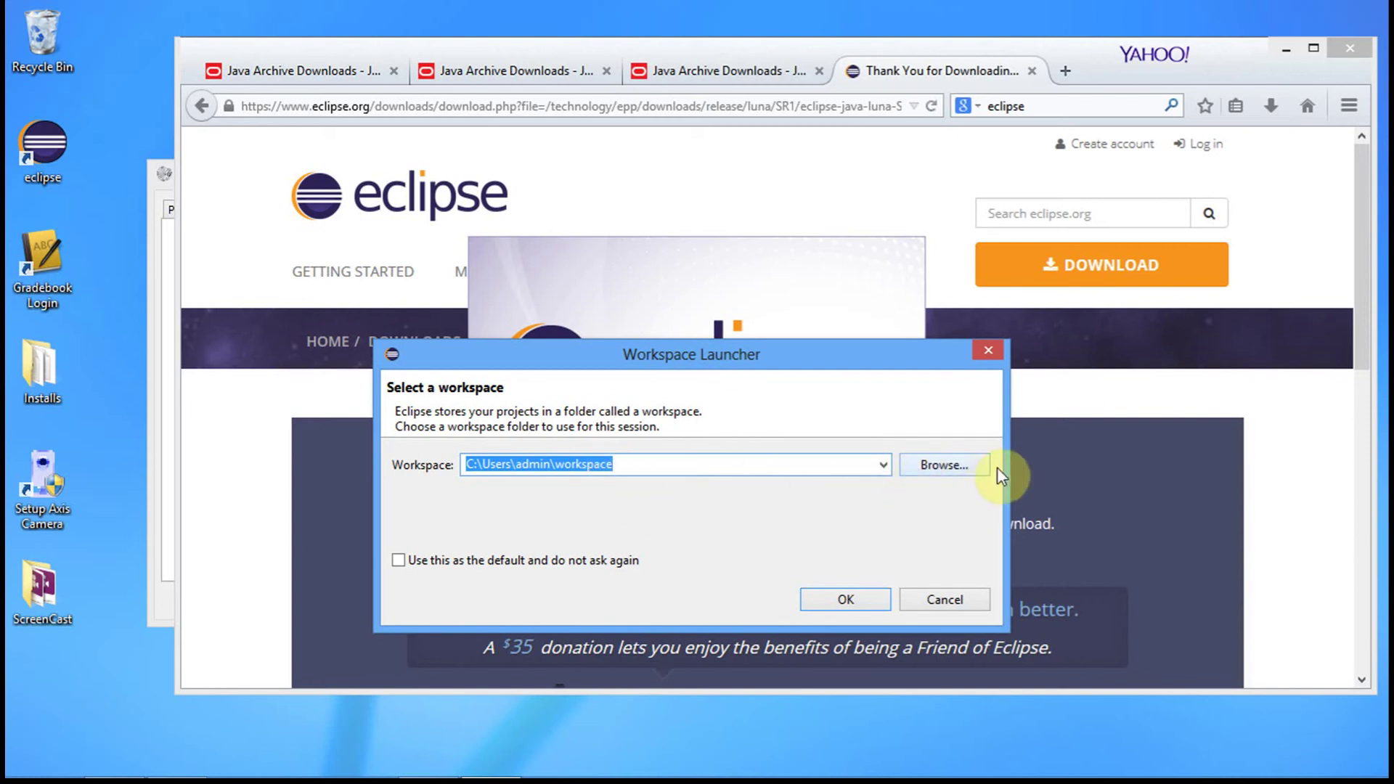
click(959, 471)
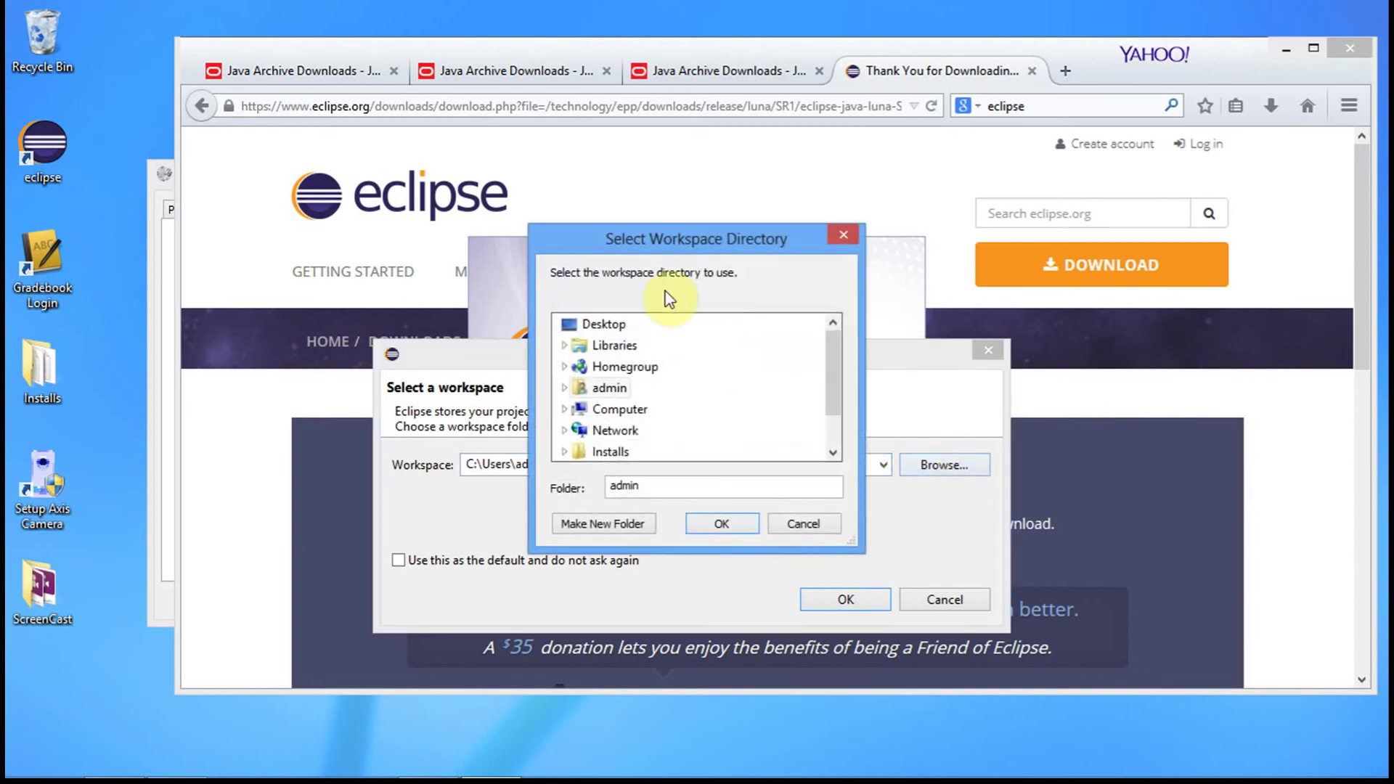
drag(690, 233, 964, 63)
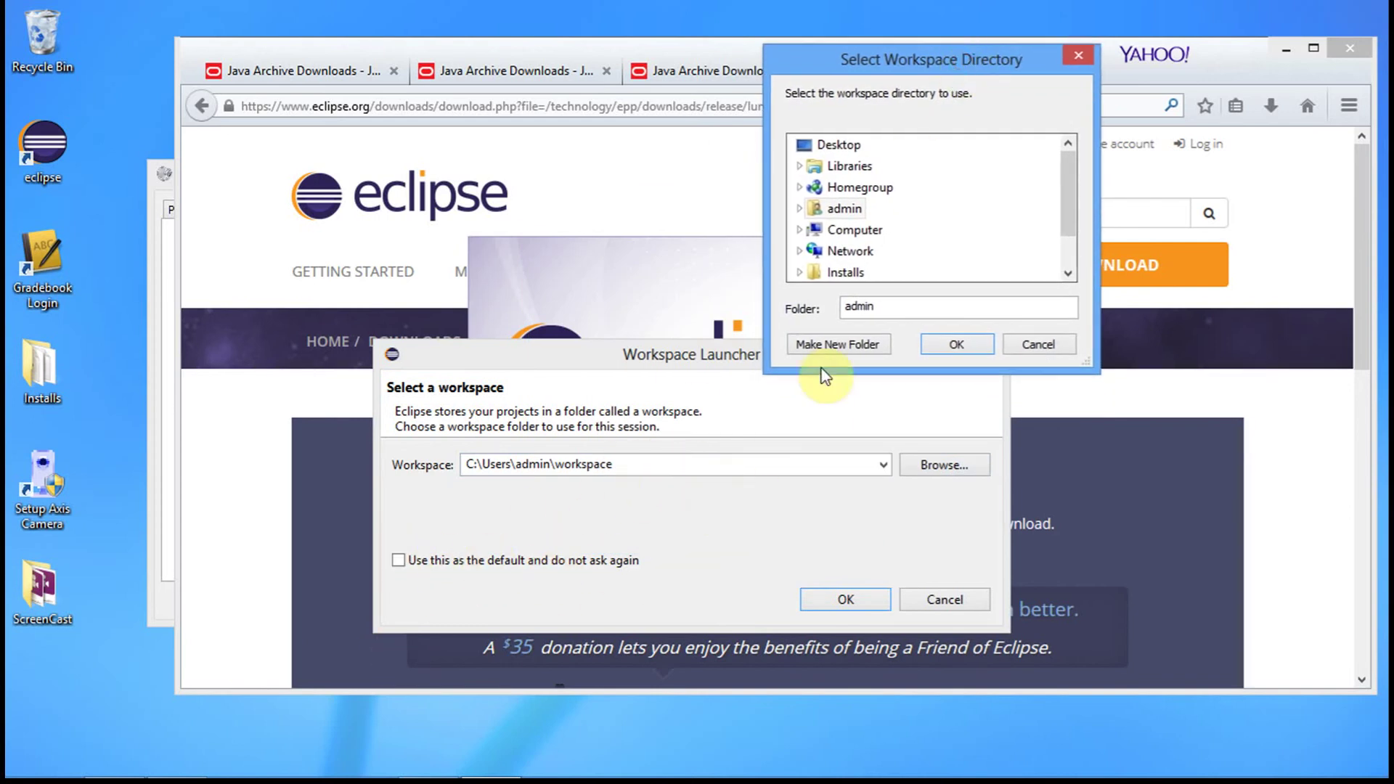
mouse_move(1065, 221)
mouse_down()
mouse_move(1067, 249)
mouse_move(1076, 229)
mouse_up()
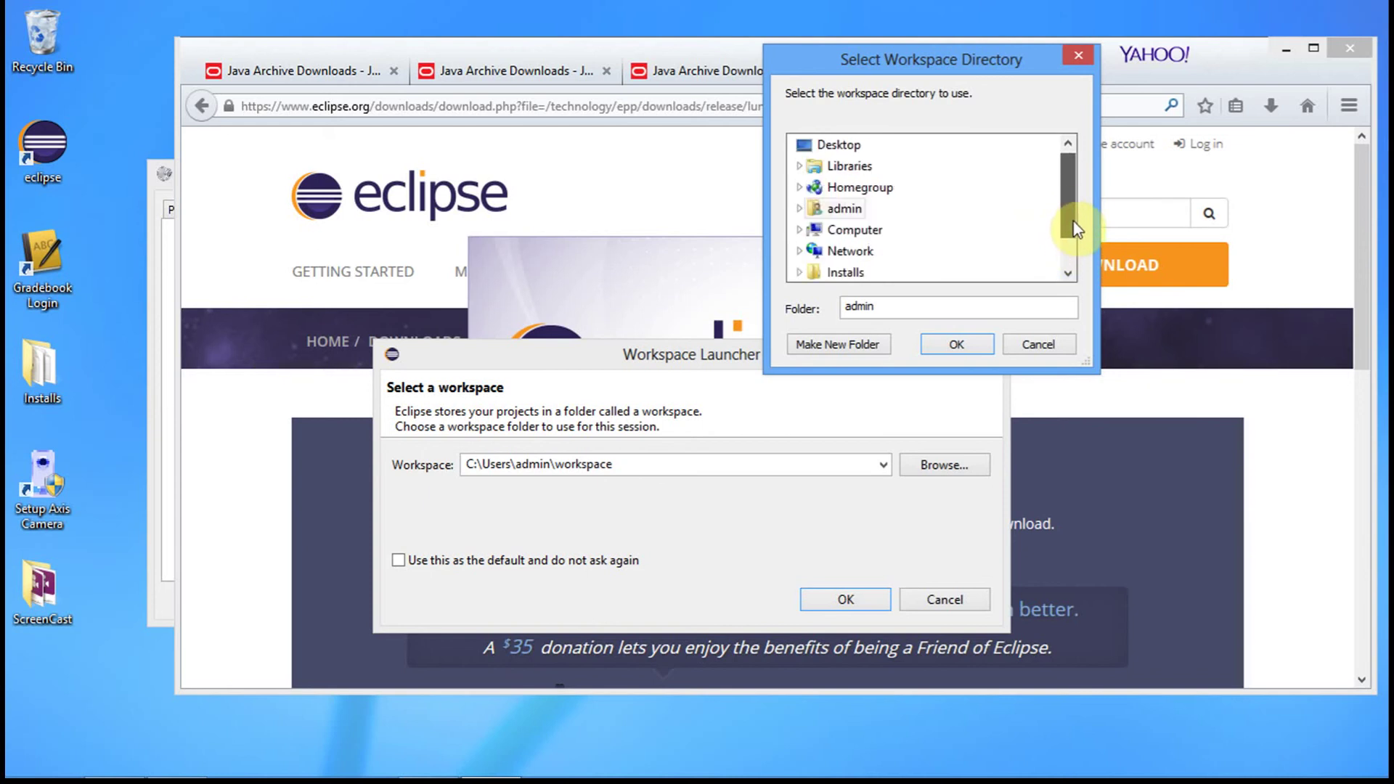
click(797, 211)
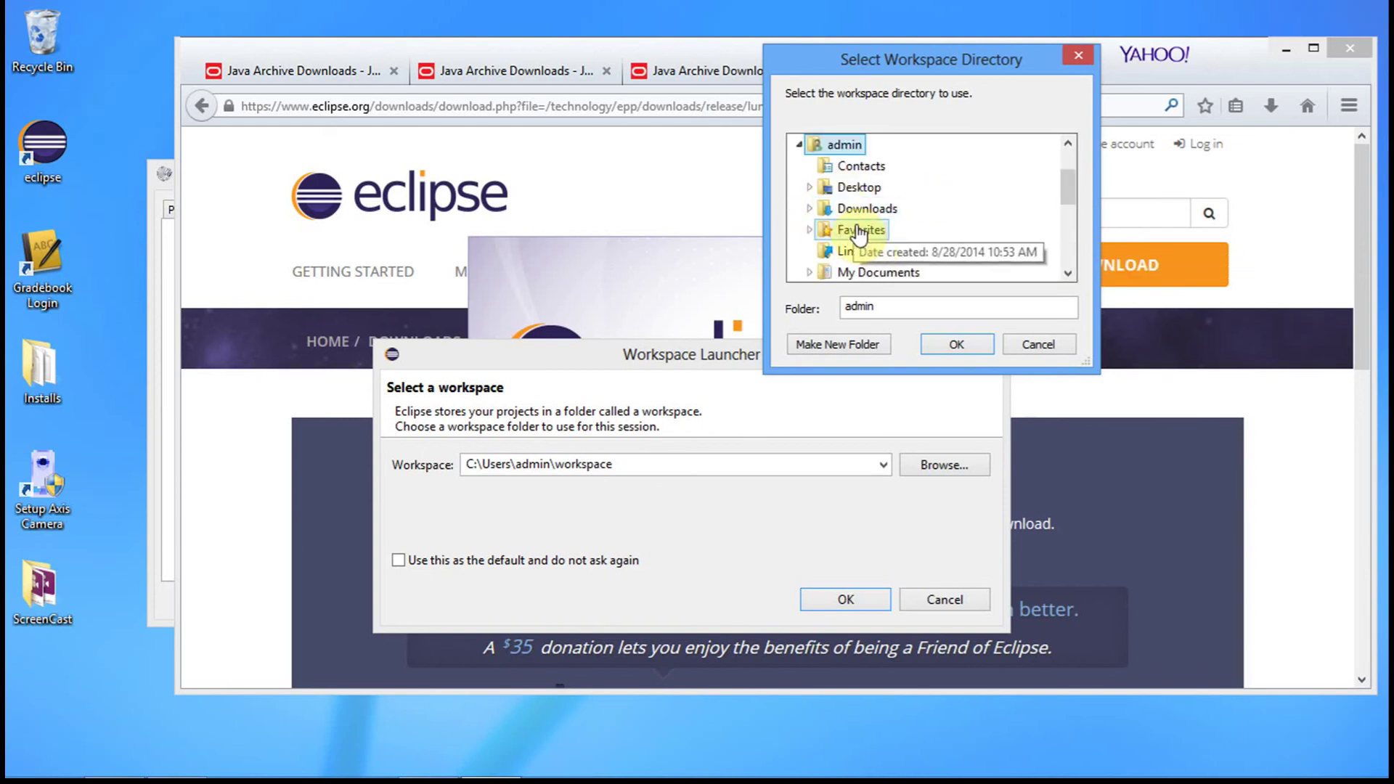
drag(1067, 186, 1068, 197)
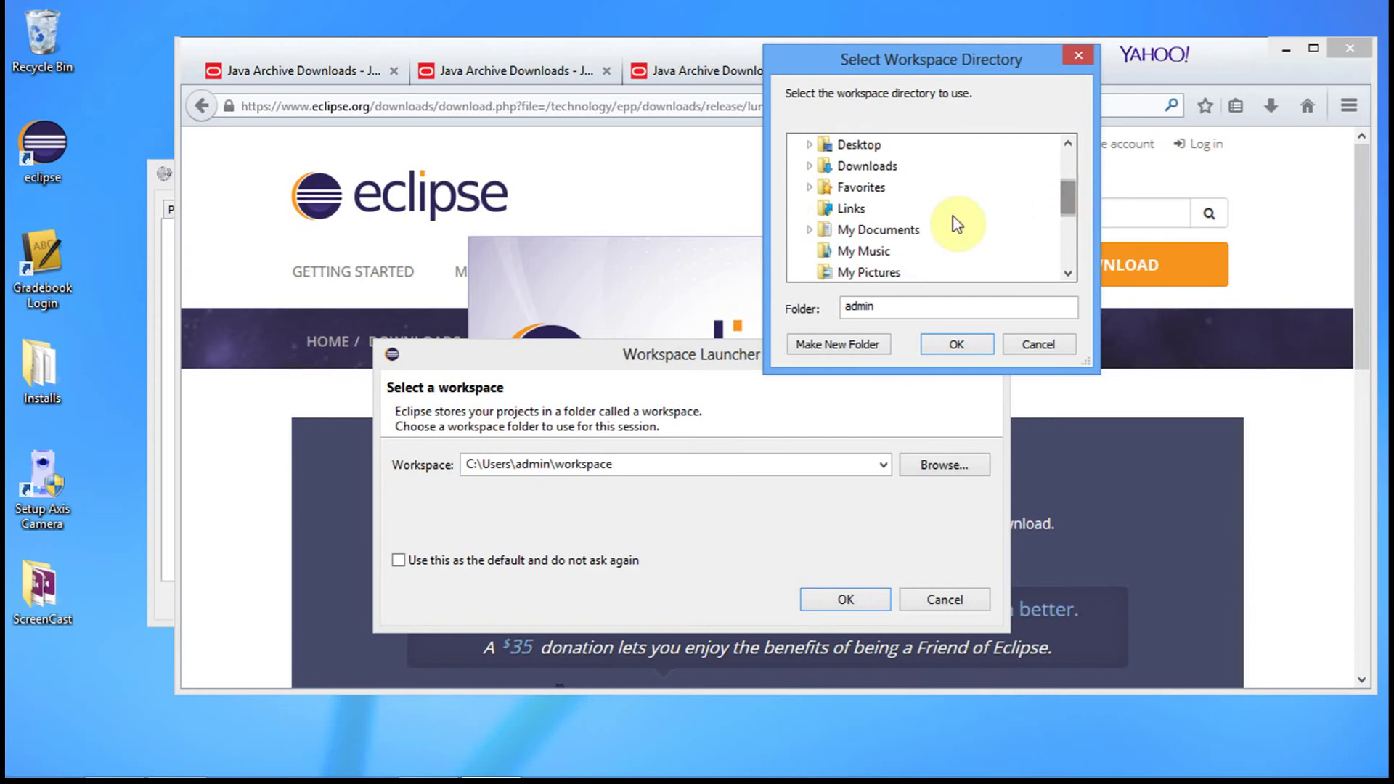
click(810, 234)
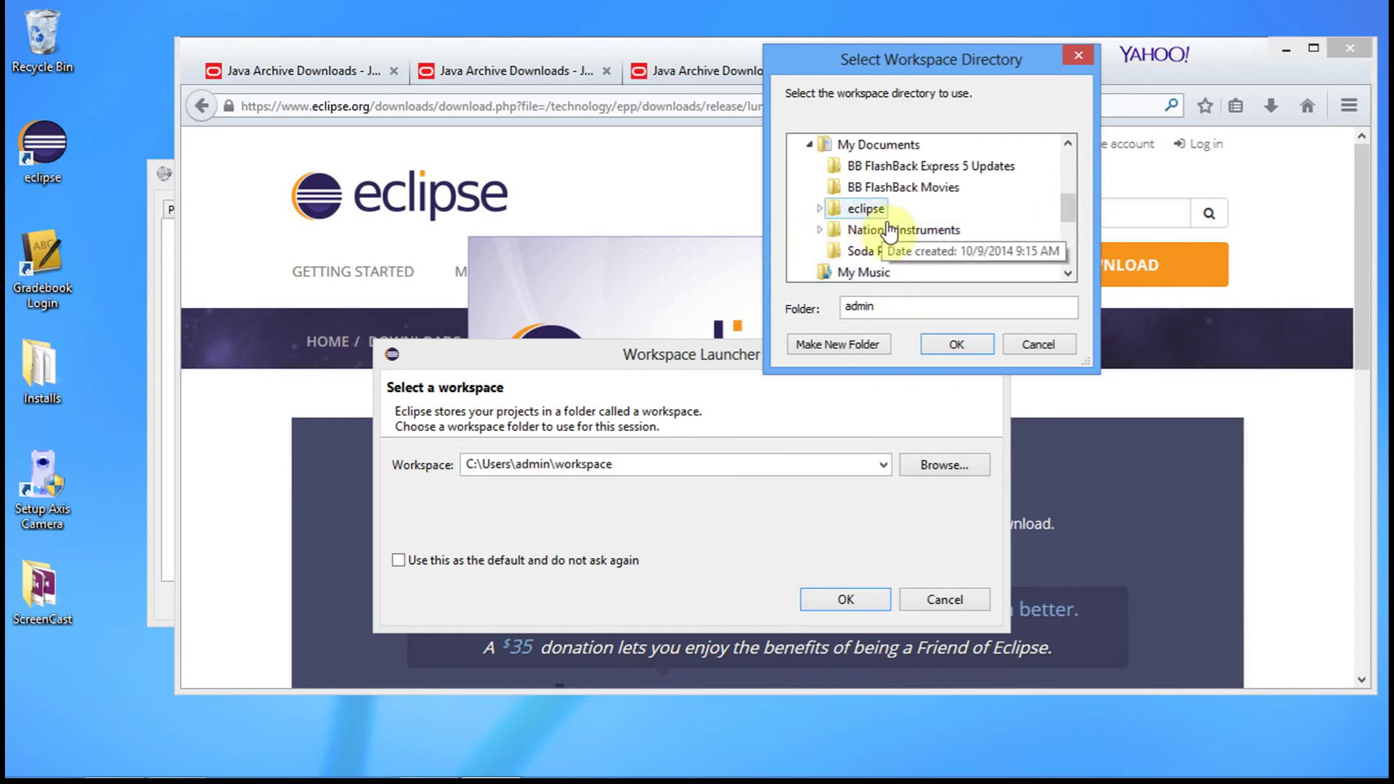
click(880, 145)
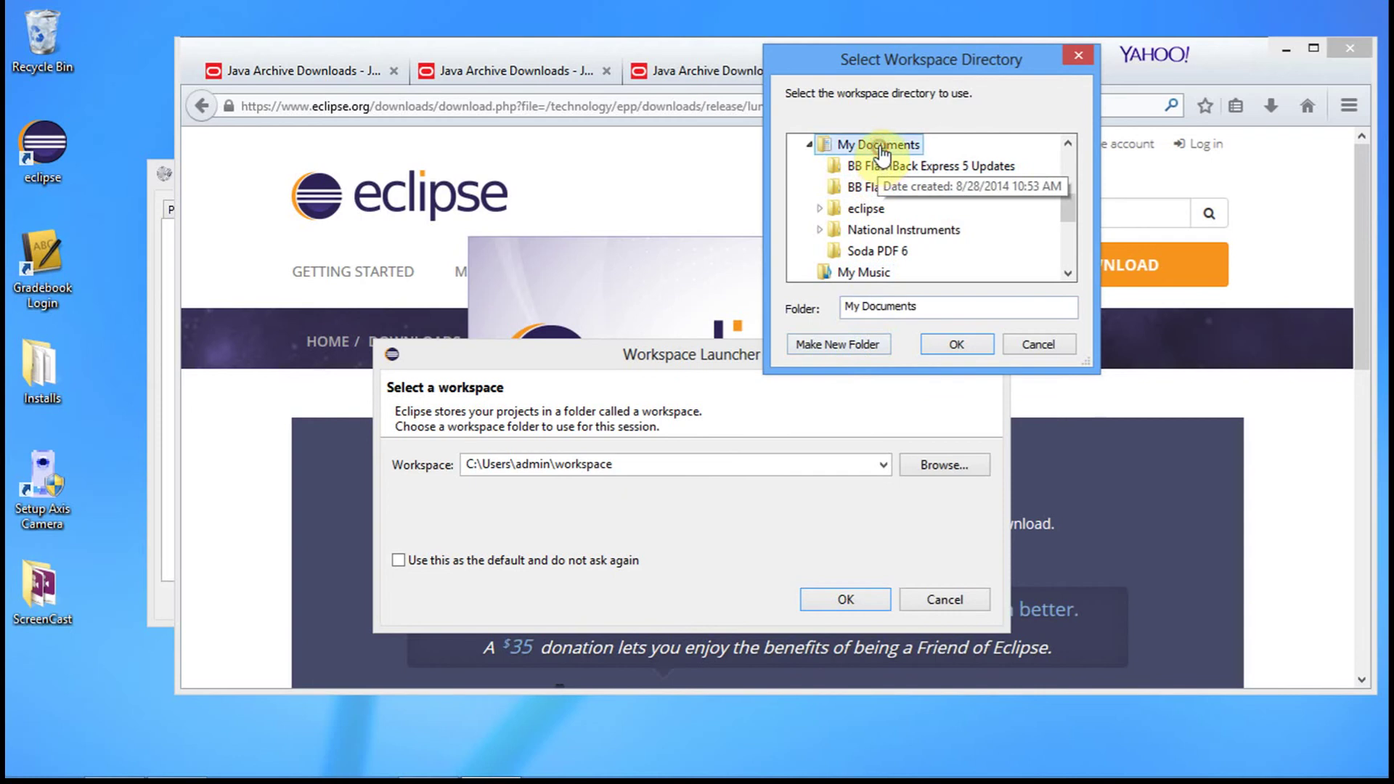
Create a new personal folder in My Documents and choose it as the workspace.
click(827, 346)
text(Frank)
key(Return)
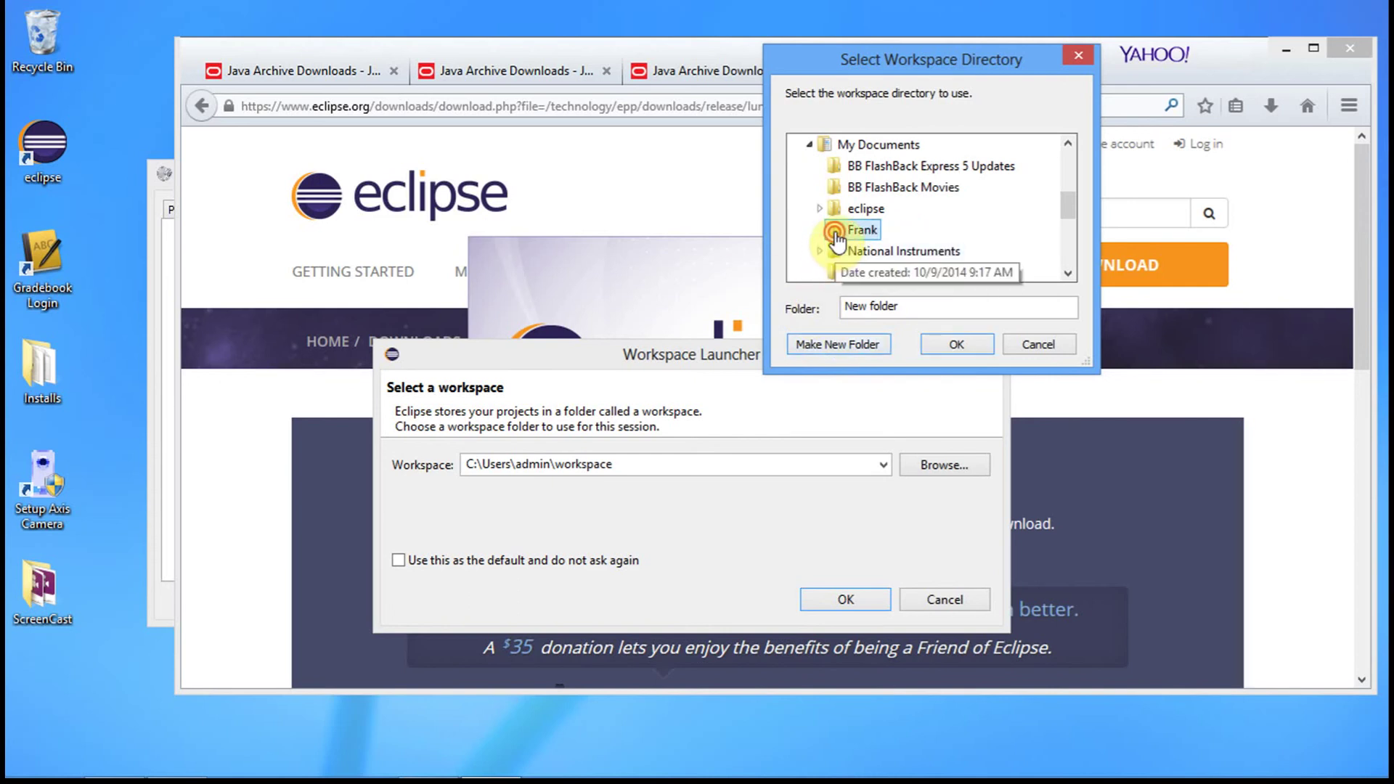
double_click(865, 208)
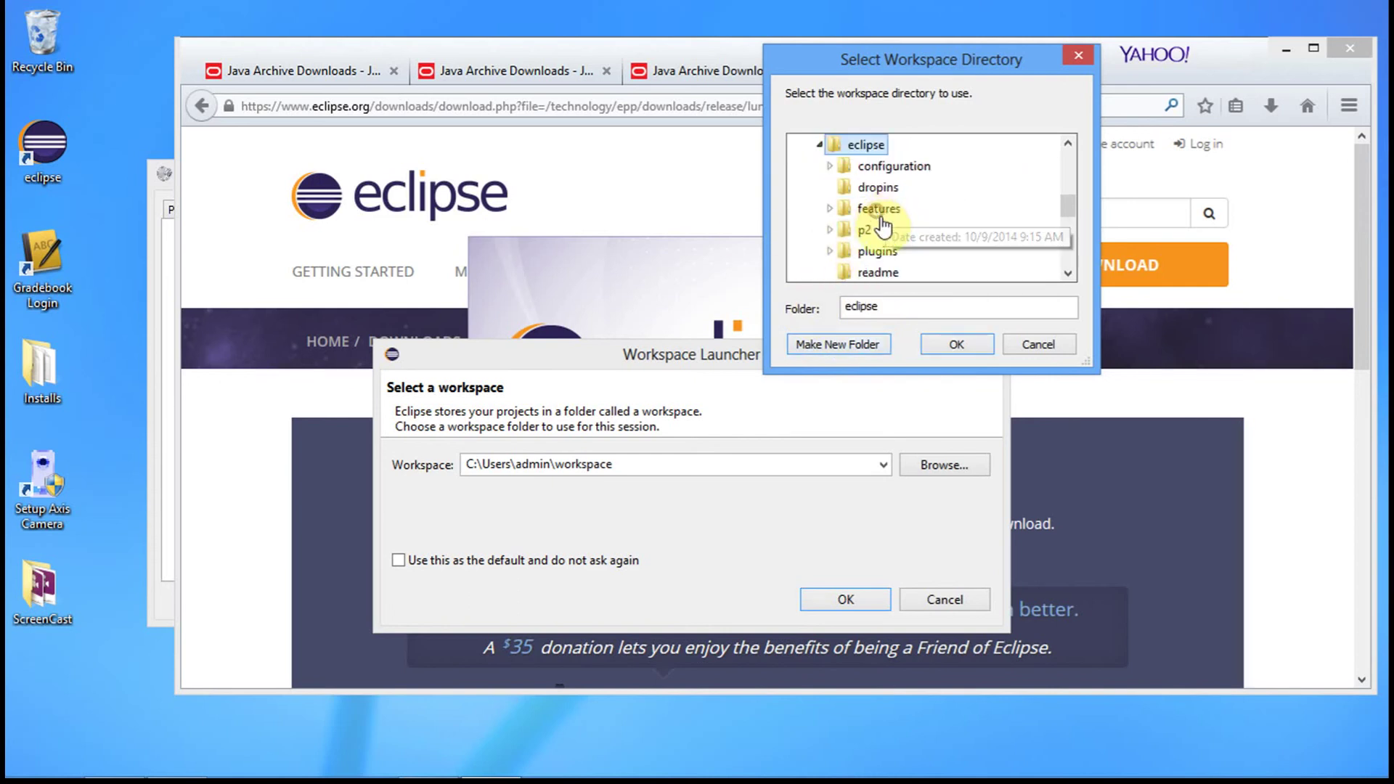
scroll(942, 242, down, 1)
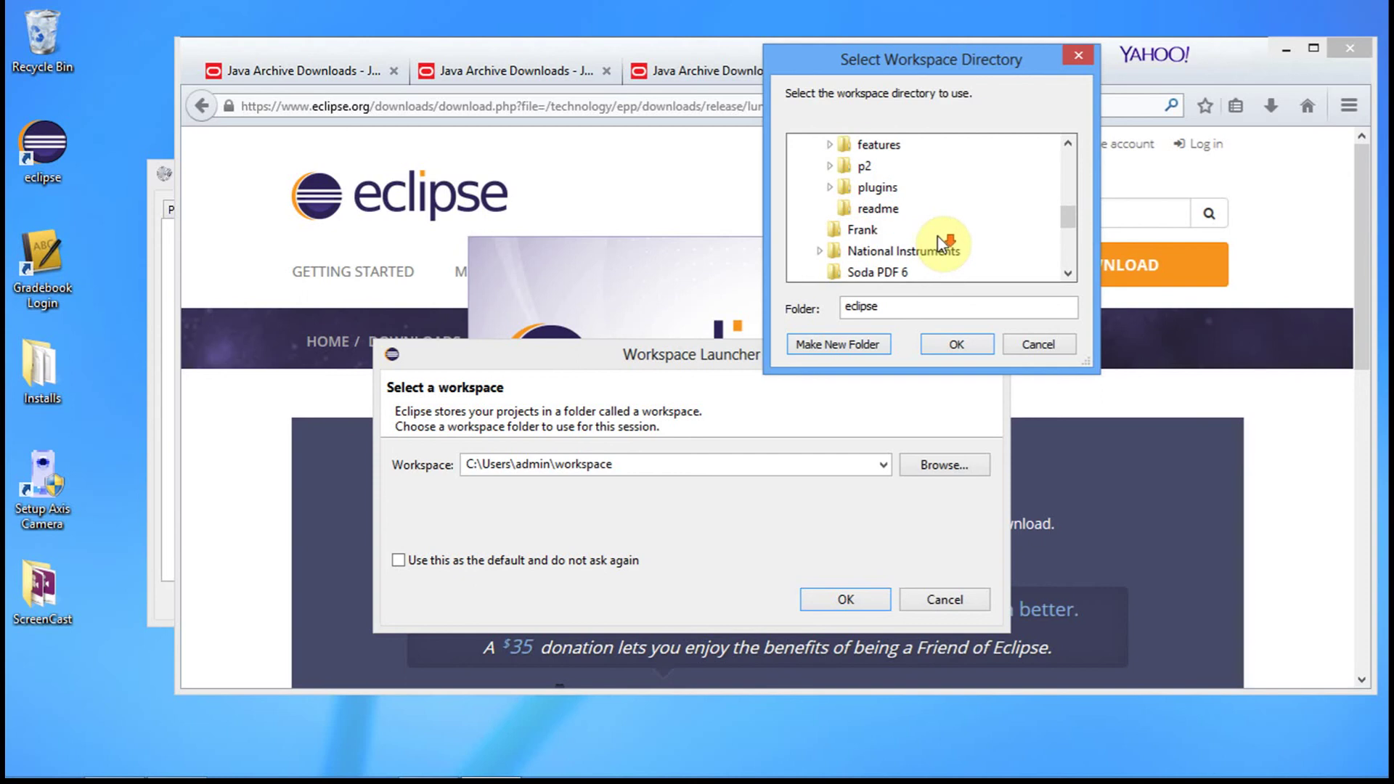
click(867, 230)
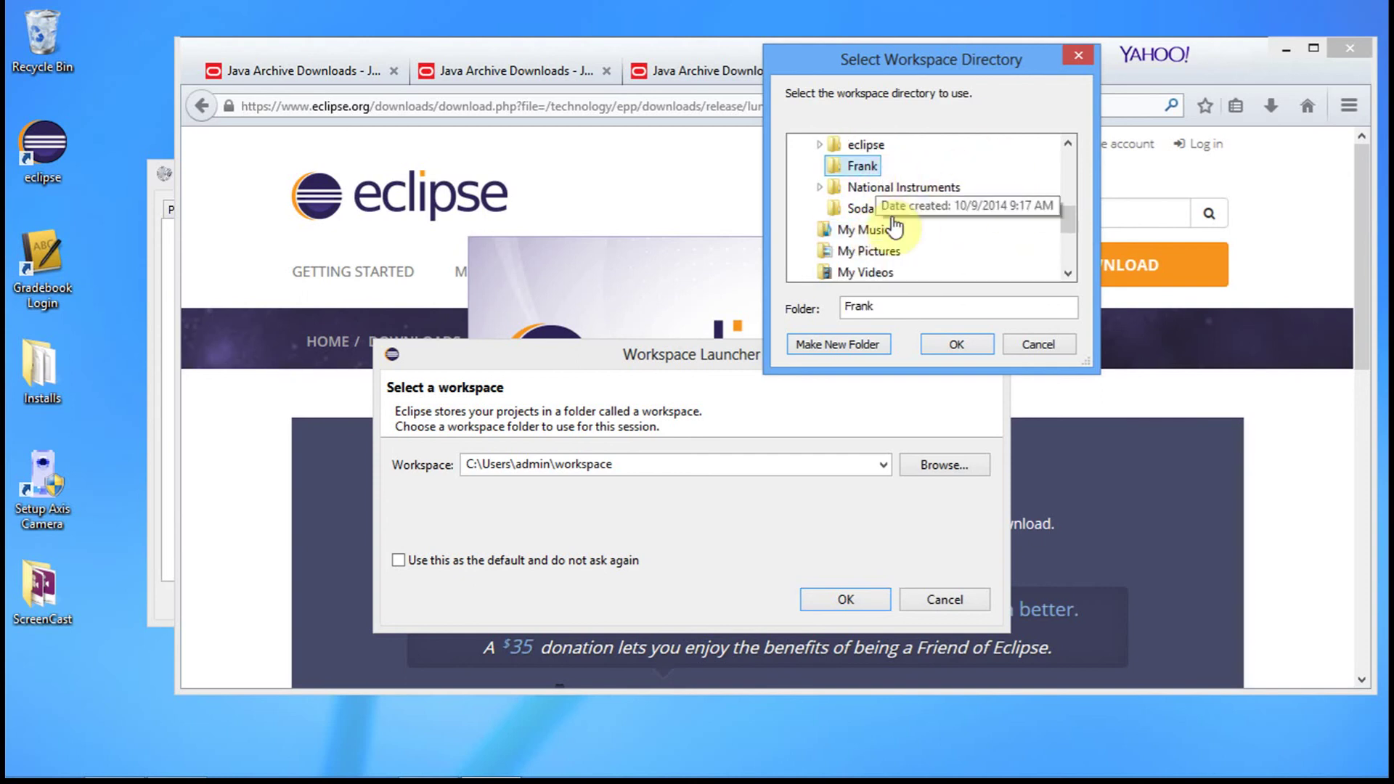
click(957, 346)
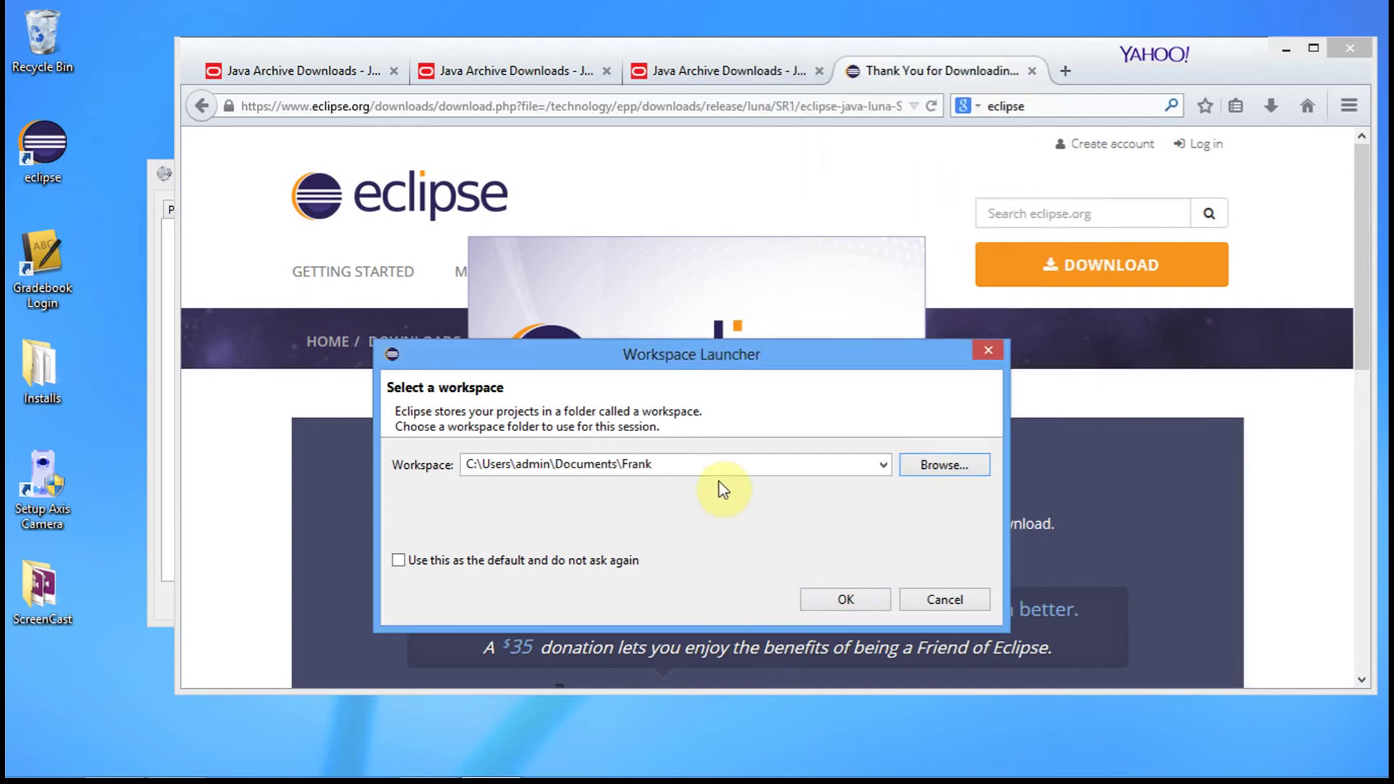
Check the Documents workspace path in the Workspace Launcher and start Eclipse with it.
drag(685, 466, 445, 466)
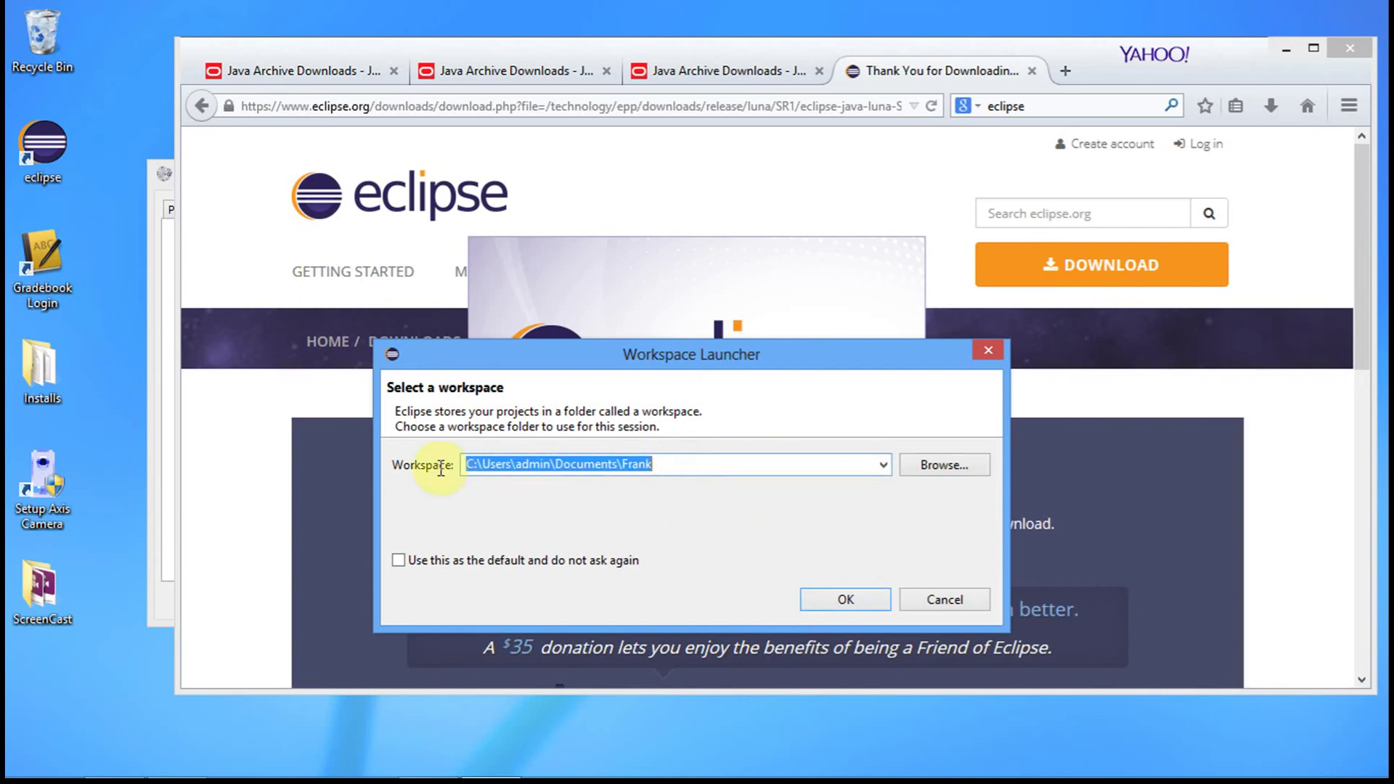
click(687, 463)
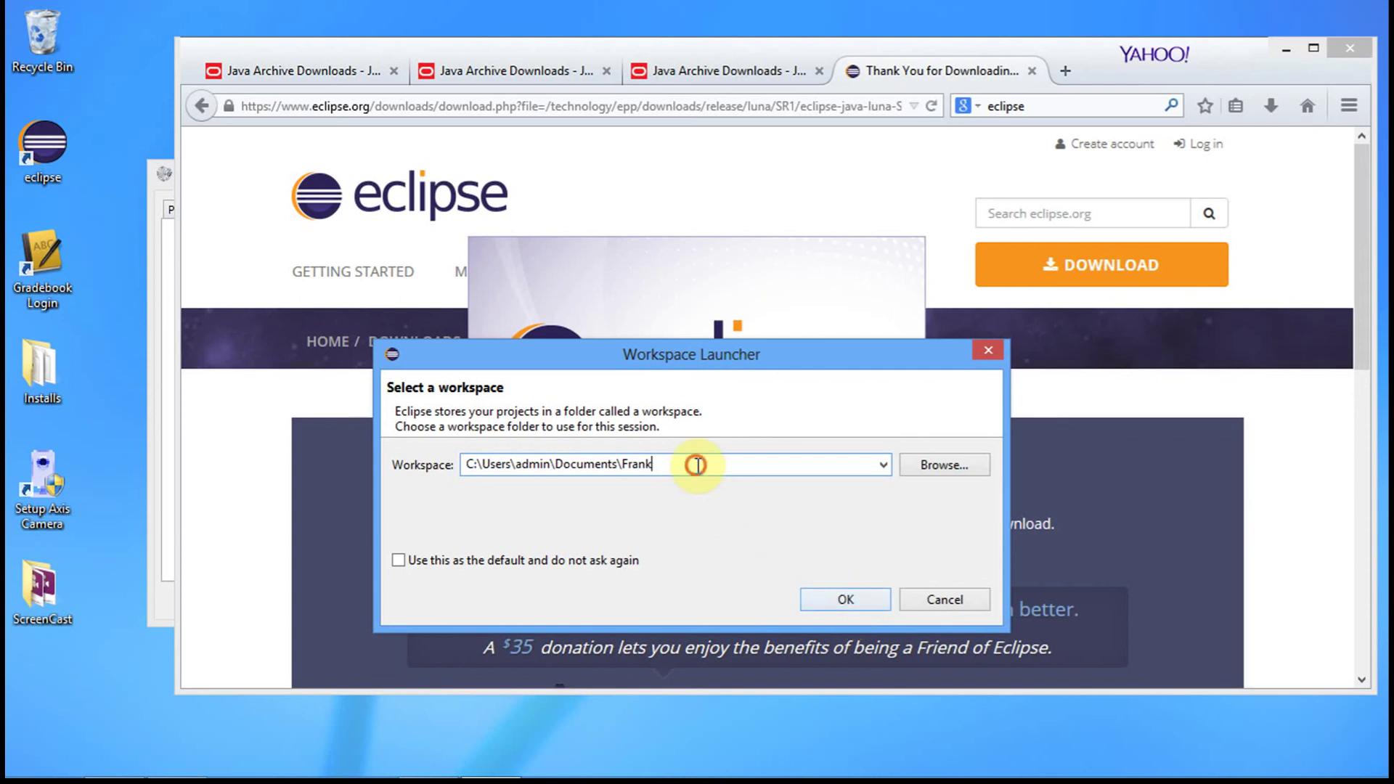
drag(696, 464, 406, 465)
click(838, 606)
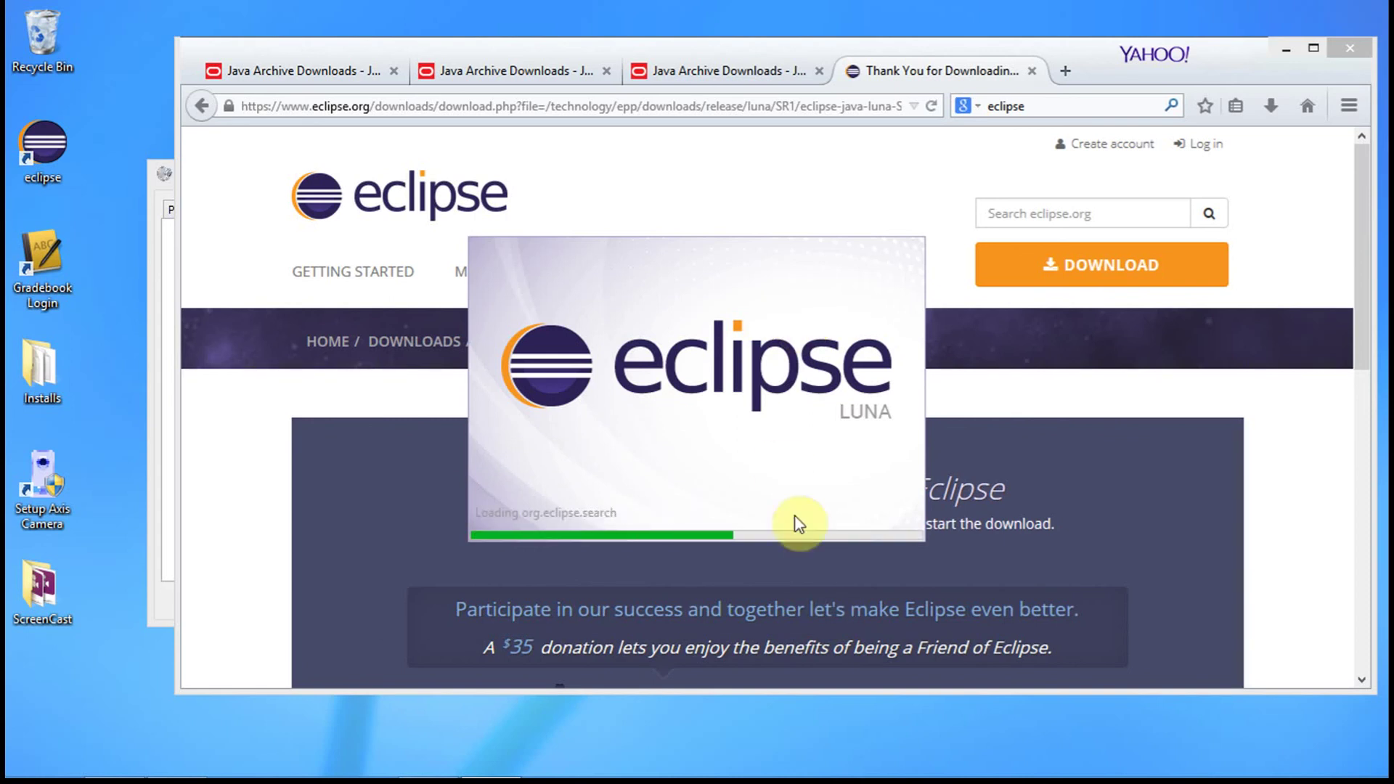
mouse_move(726, 771)
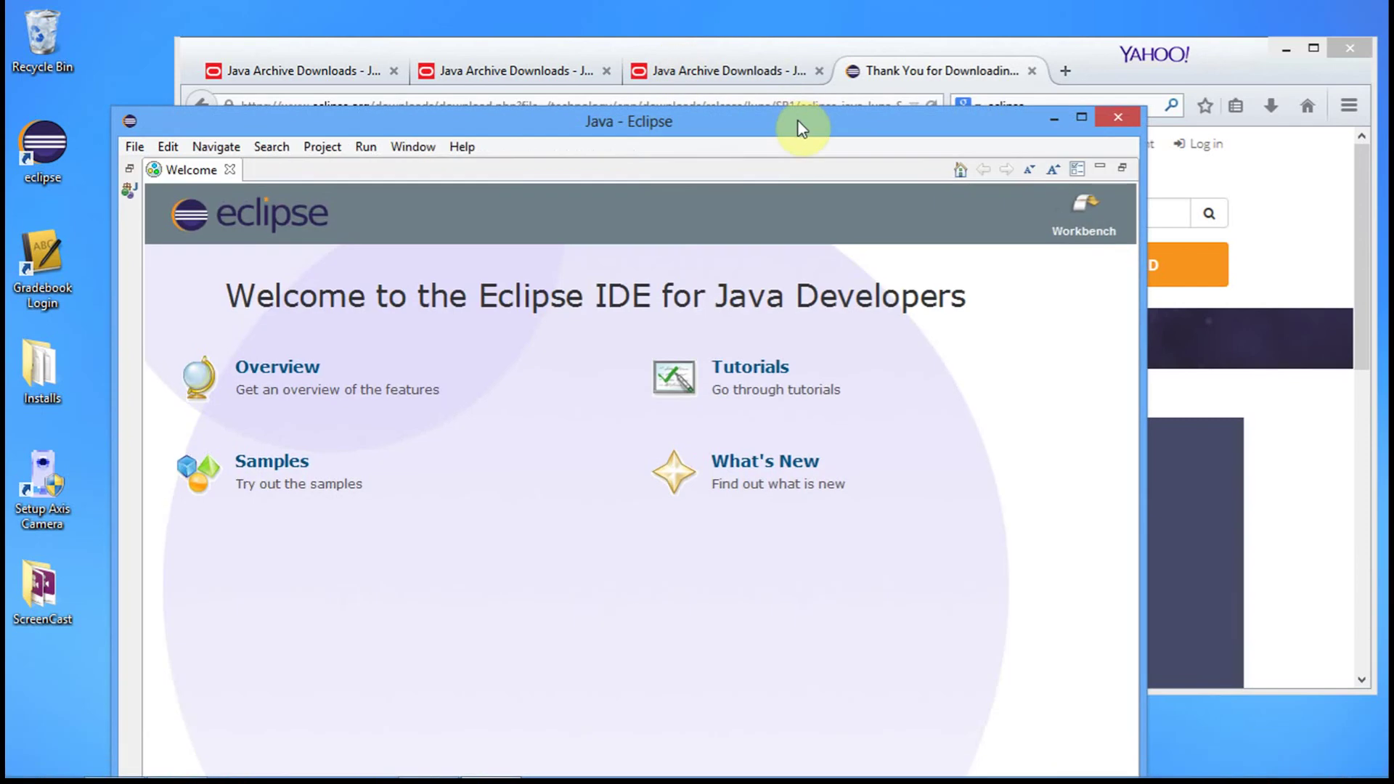
Move the Java - Eclipse window to the top and maximize it to full screen.
drag(802, 129, 807, 48)
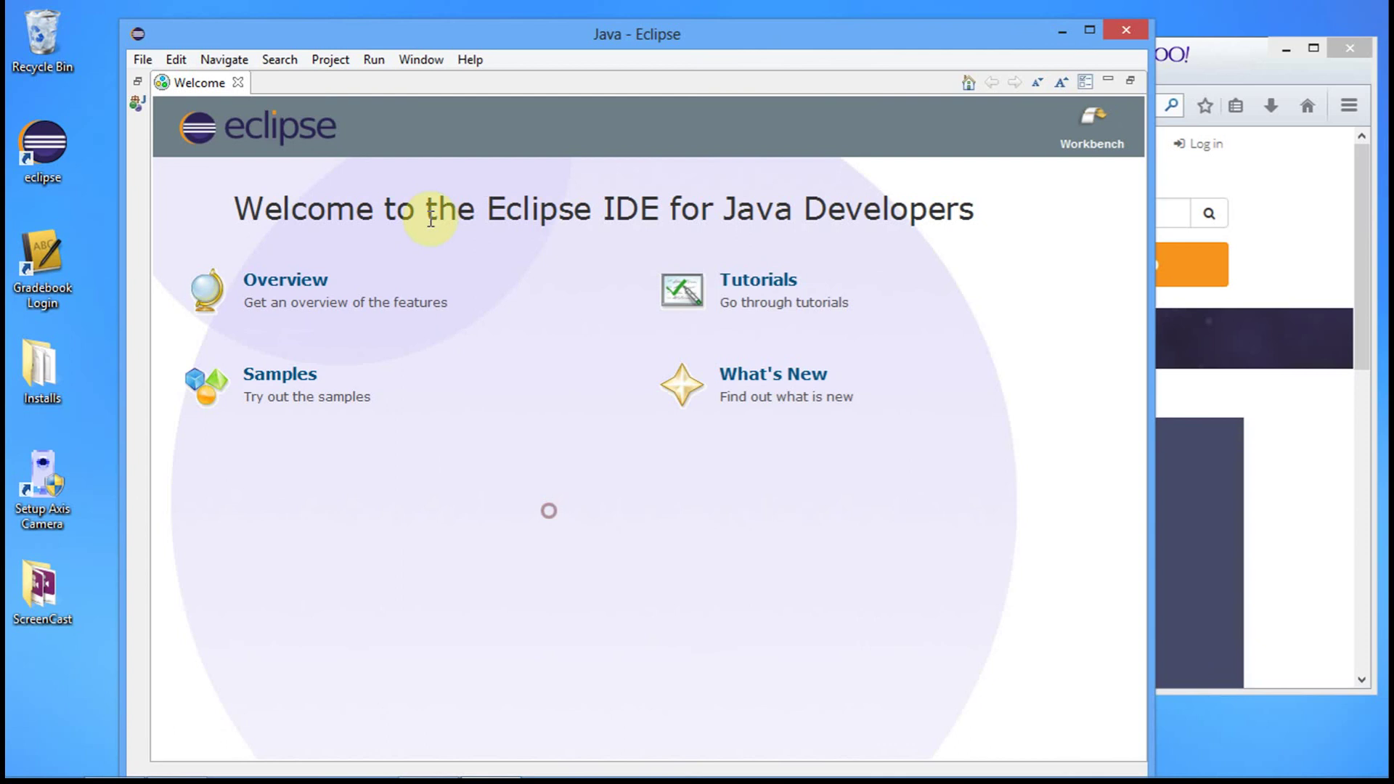
double_click(740, 41)
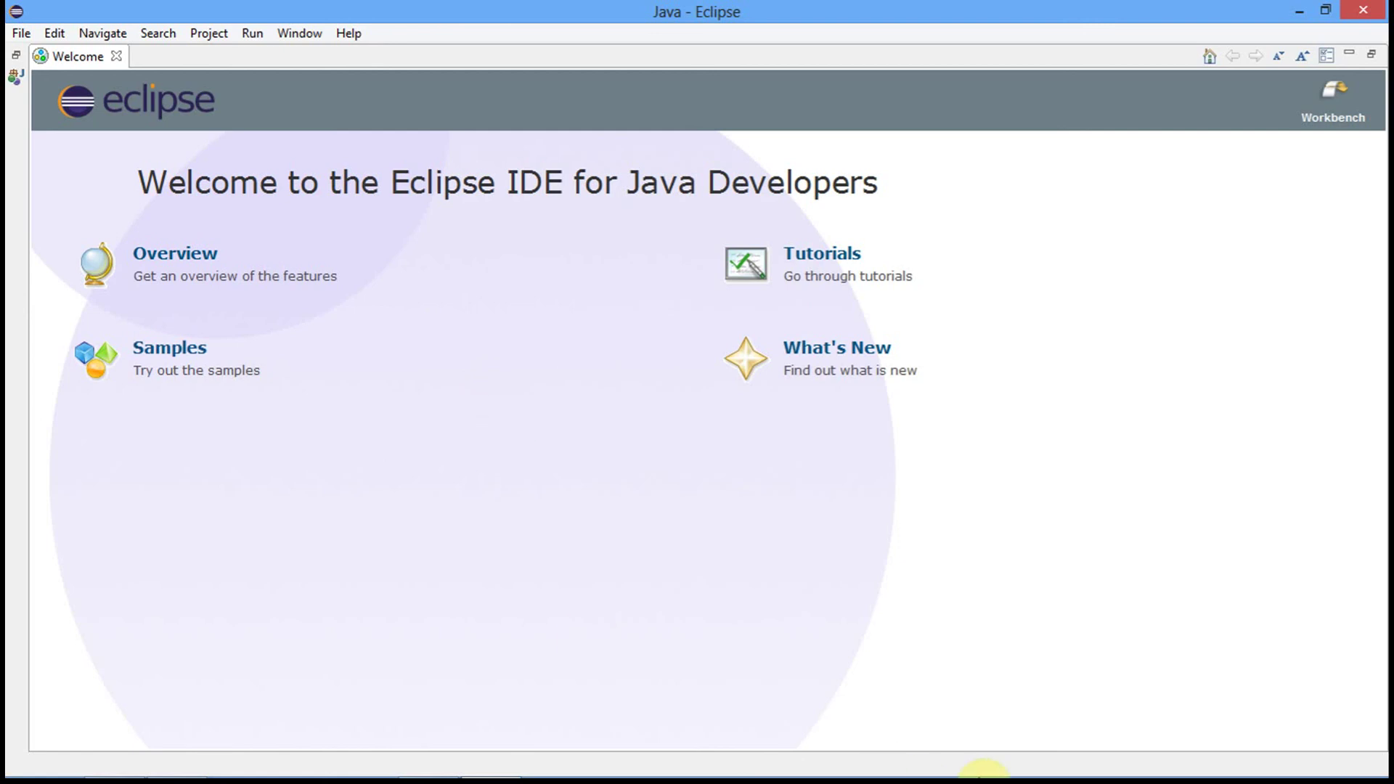
mouse_move(1327, 773)
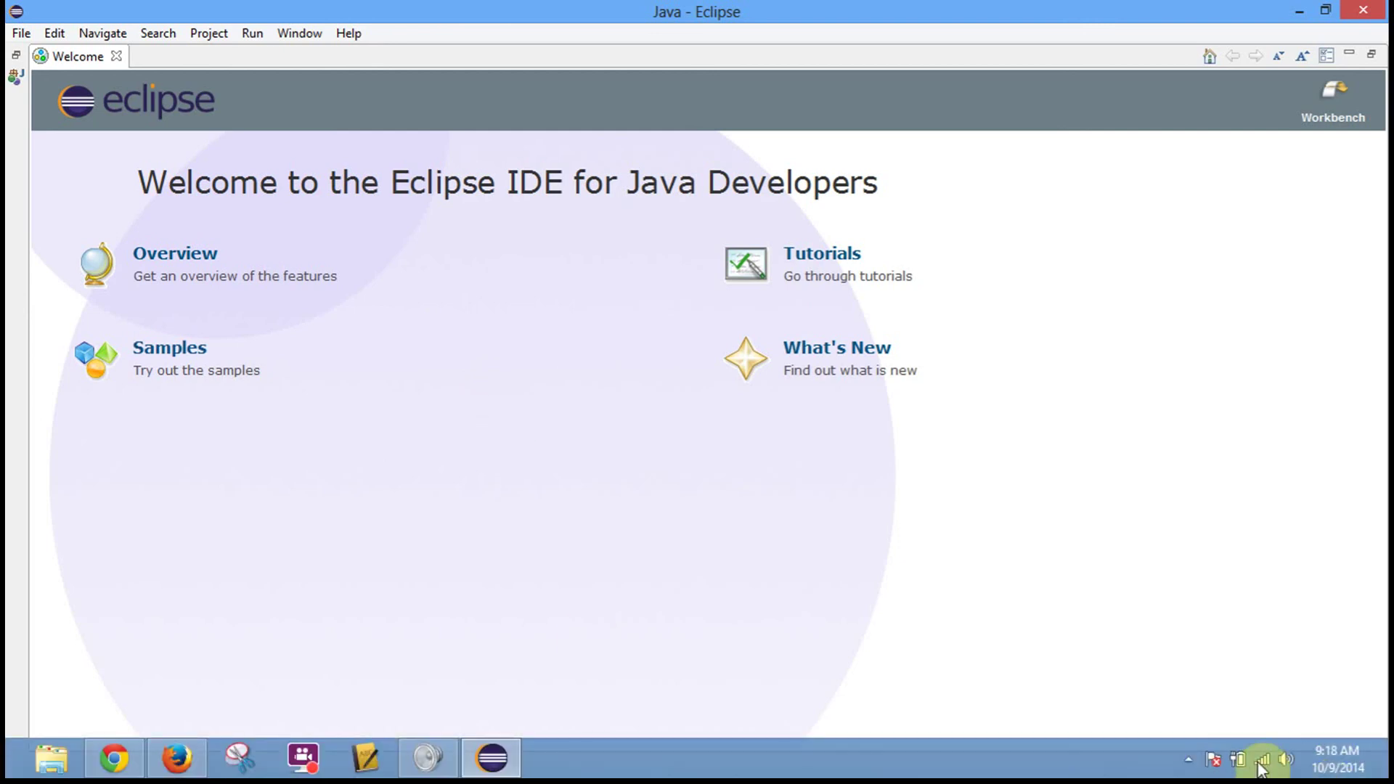
right_click(1187, 762)
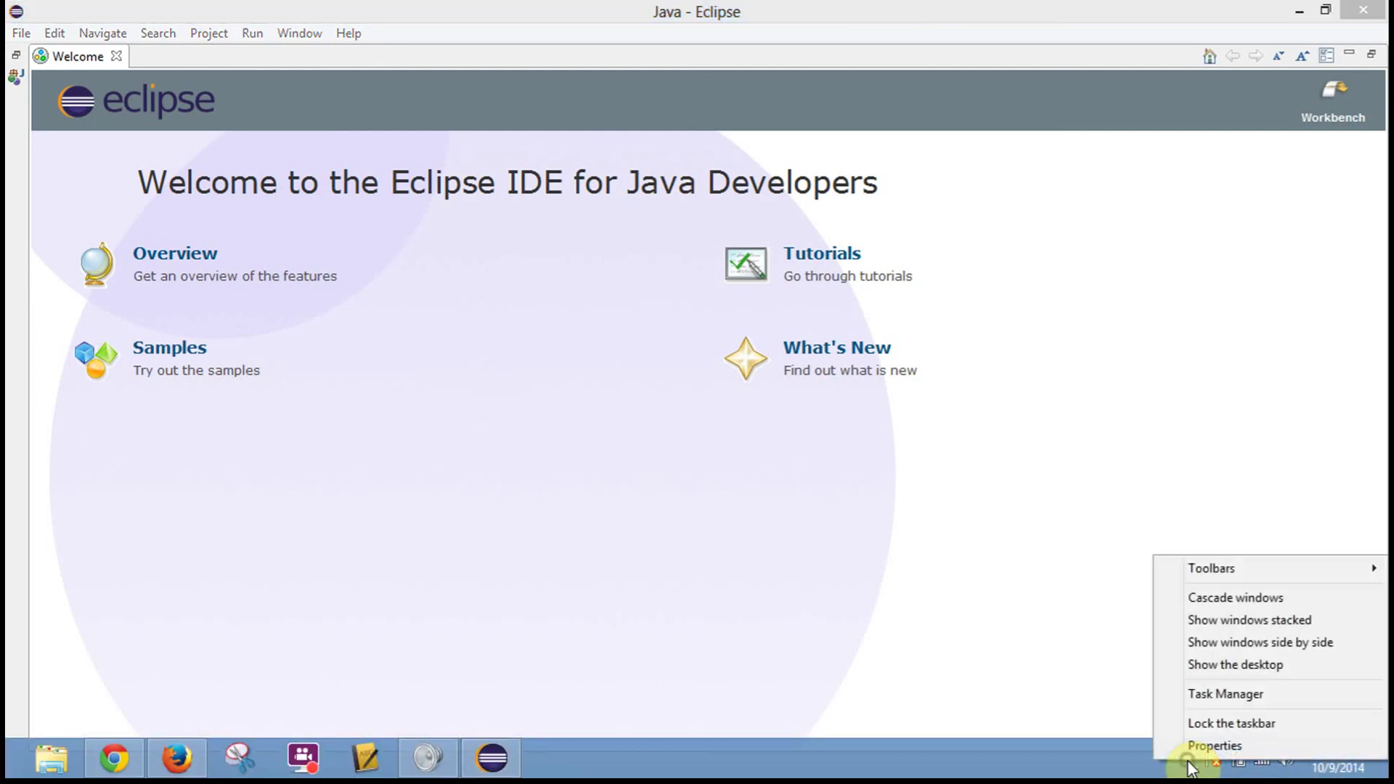